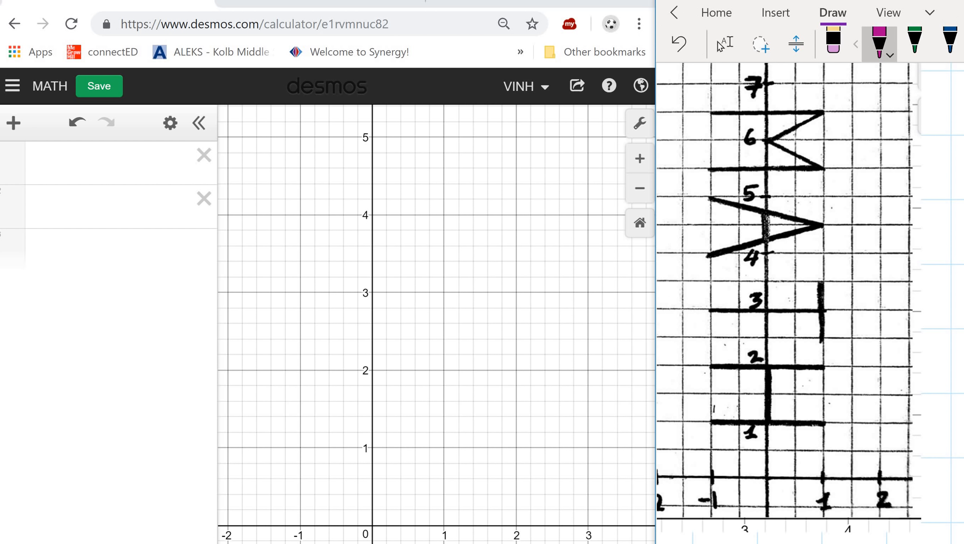
Handwrite the slope-intercept form y = mx + b in pink ink beside the top of the letter sketch.
drag(840, 70, 846, 81)
mouse_move(855, 70)
mouse_down()
mouse_move(842, 91)
mouse_move(870, 72)
mouse_up()
drag(859, 81, 896, 87)
mouse_move(897, 73)
mouse_down()
mouse_move(909, 86)
mouse_move(924, 75)
mouse_up()
mouse_move(918, 73)
mouse_down()
mouse_move(918, 84)
mouse_move(933, 86)
mouse_up()
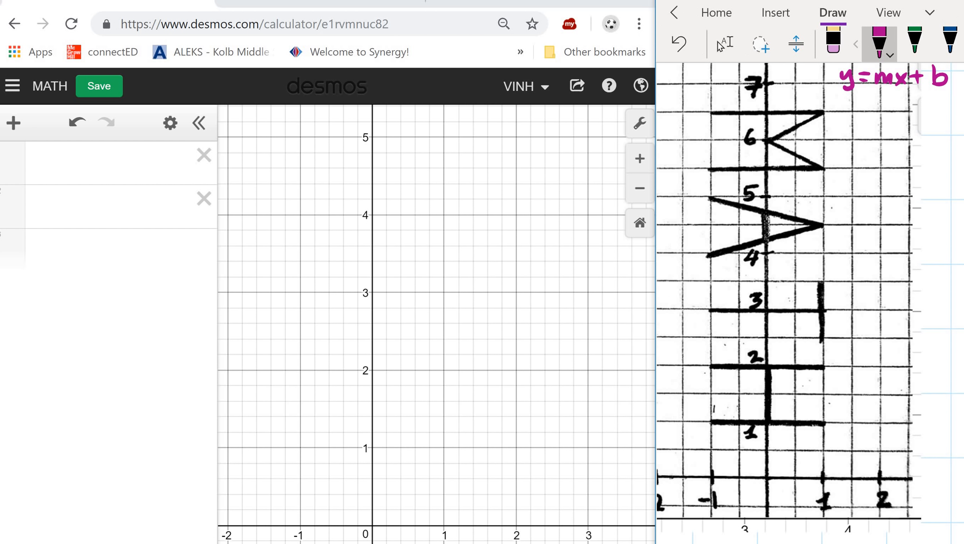
Mark the y-intercept of the sketch's topmost horizontal segment, trace the segment in pink and label it b = 6.5.
drag(767, 110, 770, 113)
drag(799, 96, 782, 103)
drag(782, 103, 790, 104)
mouse_move(711, 113)
mouse_down()
mouse_move(823, 112)
mouse_move(805, 102)
mouse_move(827, 96)
mouse_up()
drag(820, 102, 828, 100)
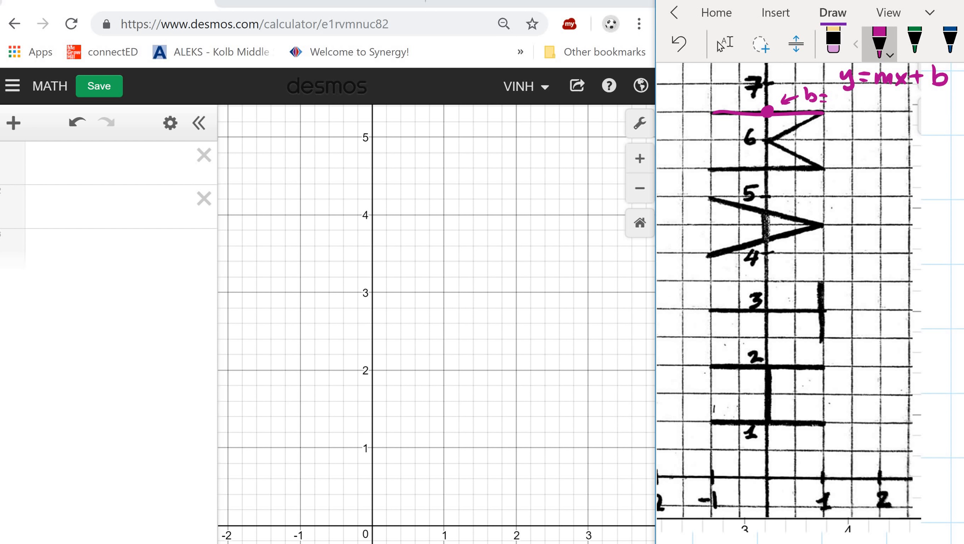
mouse_move(843, 93)
mouse_down()
mouse_move(835, 103)
mouse_move(859, 96)
mouse_move(858, 105)
mouse_up()
click(850, 104)
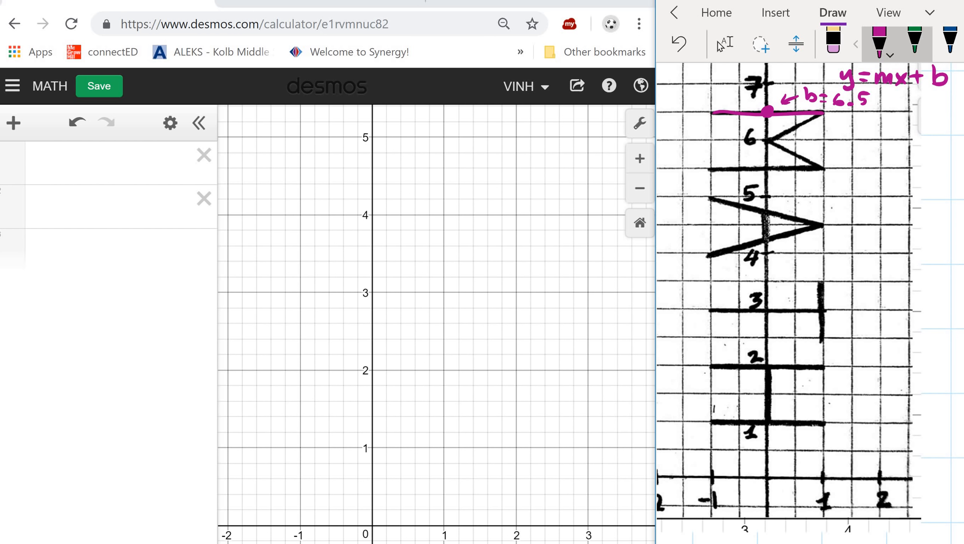
In green ink, mark the topmost segment's endpoints, draw the unit hops between them and write m = 0/4 = 0.
click(915, 40)
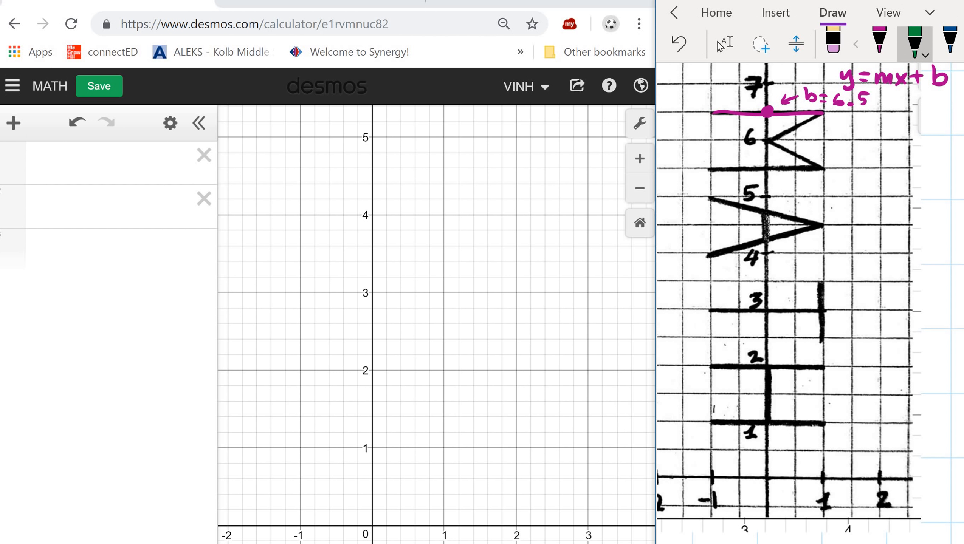
drag(845, 123, 862, 121)
click(714, 112)
click(820, 113)
drag(716, 111, 811, 111)
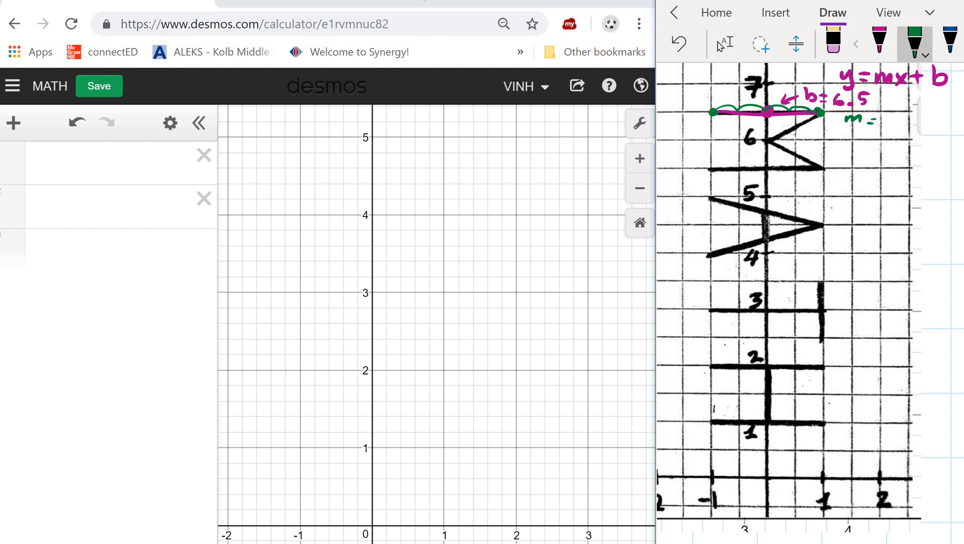
mouse_move(889, 112)
mouse_down()
mouse_move(886, 121)
mouse_move(892, 111)
mouse_move(903, 122)
mouse_move(890, 140)
mouse_move(928, 116)
mouse_up()
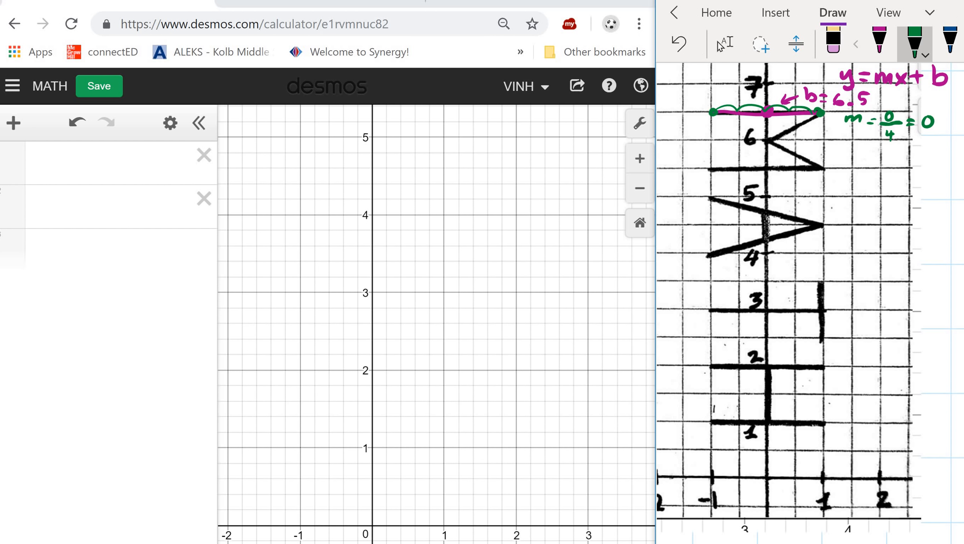
Handwrite the segment's equation y = 0x + 6.5 in green below the slope calculation.
mouse_move(855, 154)
mouse_down()
mouse_move(857, 175)
mouse_move(878, 160)
mouse_up()
mouse_move(869, 166)
mouse_down()
mouse_move(892, 154)
mouse_move(903, 169)
mouse_move(933, 159)
mouse_up()
click(887, 160)
mouse_move(923, 149)
mouse_down()
mouse_move(922, 158)
mouse_move(953, 165)
mouse_up()
click(950, 166)
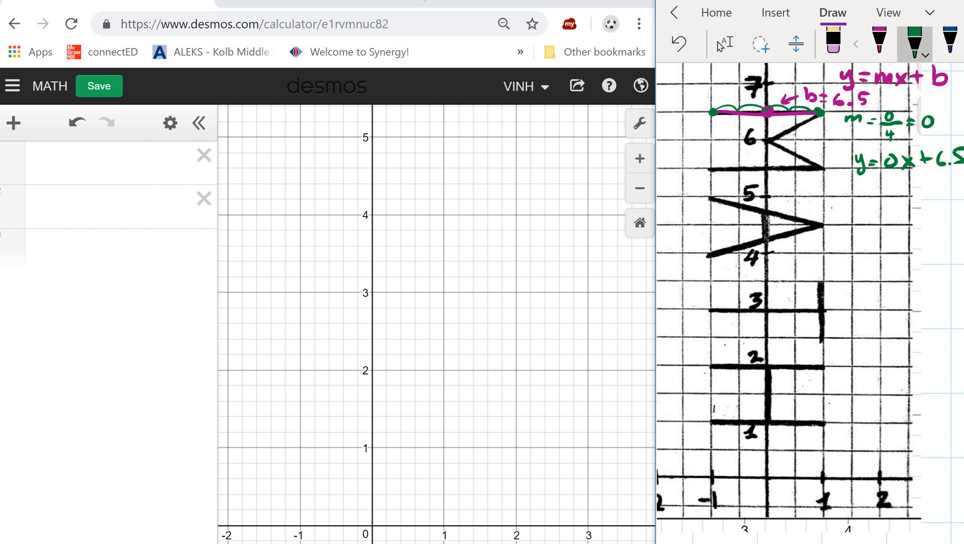
Handwrite the simplified equation y = 6.5 in green under y = 0x + 6.5 and put the pen away.
drag(859, 190, 866, 198)
mouse_move(872, 189)
mouse_down()
mouse_move(863, 207)
mouse_move(883, 190)
mouse_up()
drag(877, 197, 921, 196)
click(913, 194)
click(719, 45)
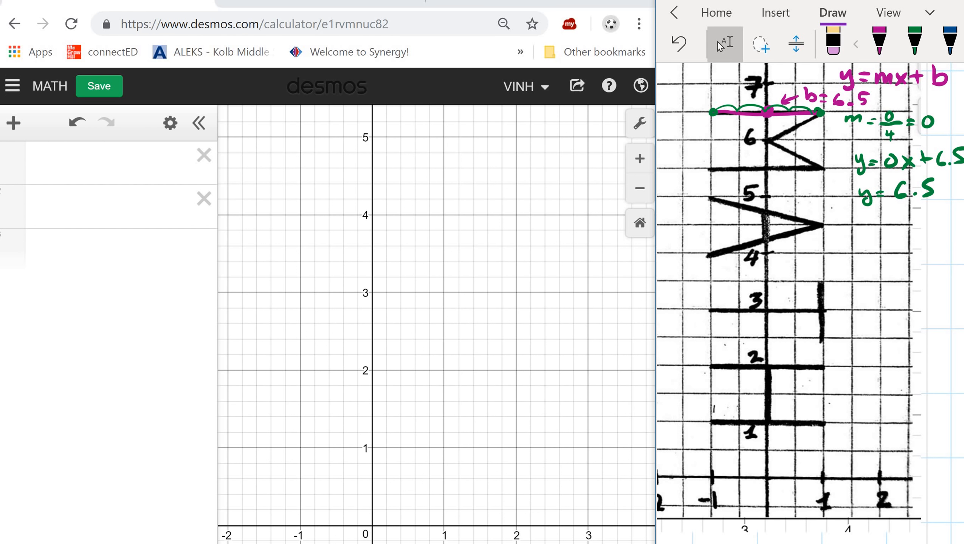
Switch to Desmos, enter y = 6.5 as the first expression and bring its line into view.
key(alt+Tab)
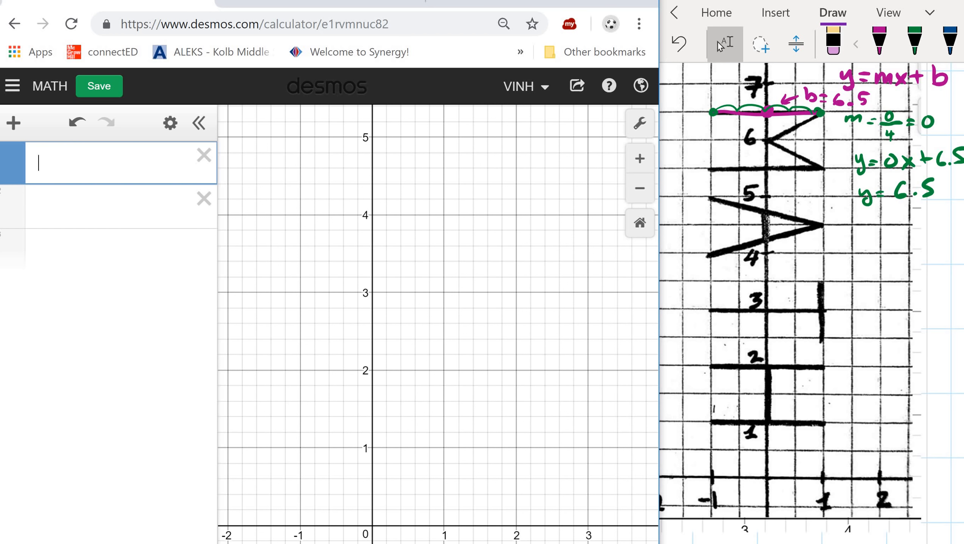
text(y=6.5)
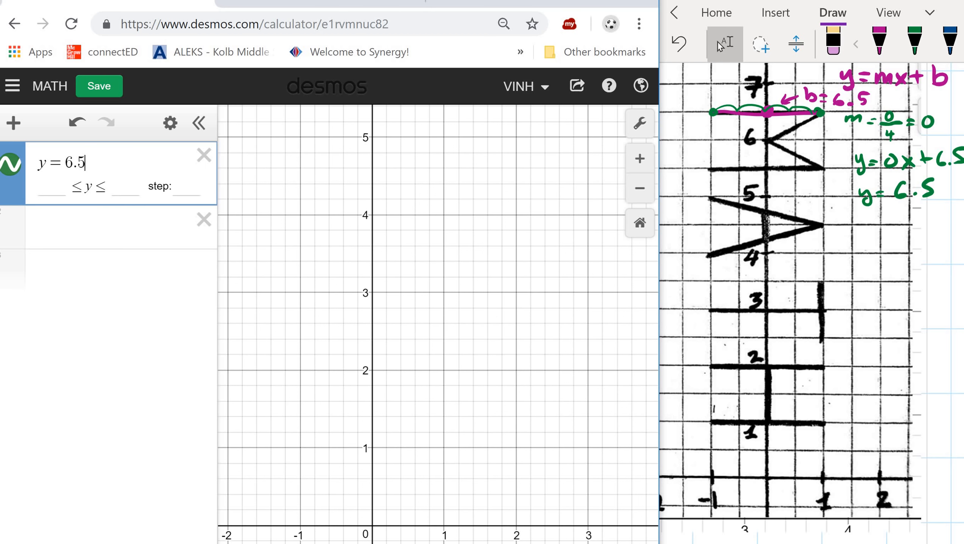
key(Return)
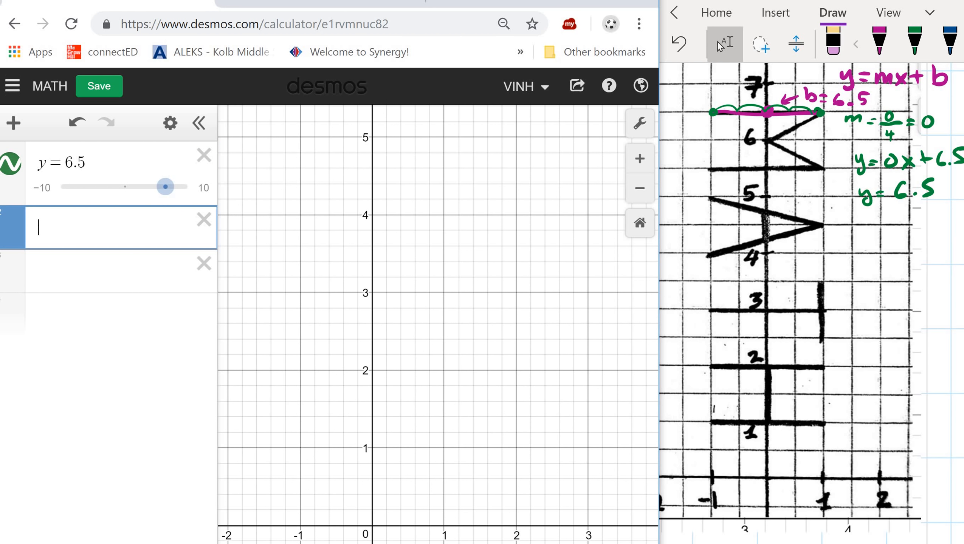
drag(453, 243, 466, 411)
Turn on Projector Mode for the graph so that lines and labels are drawn thicker and larger.
click(639, 123)
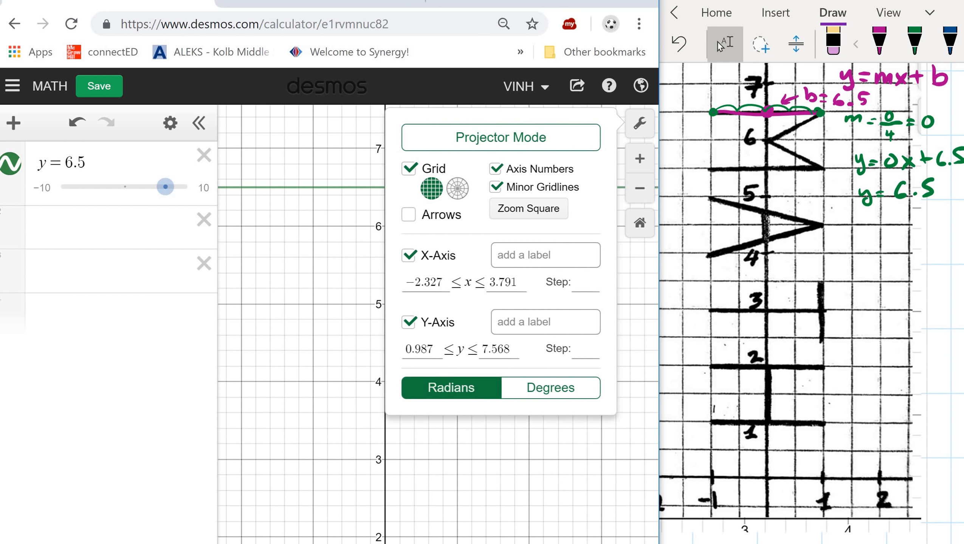
click(499, 136)
click(309, 353)
scroll(381, 160, up, 4)
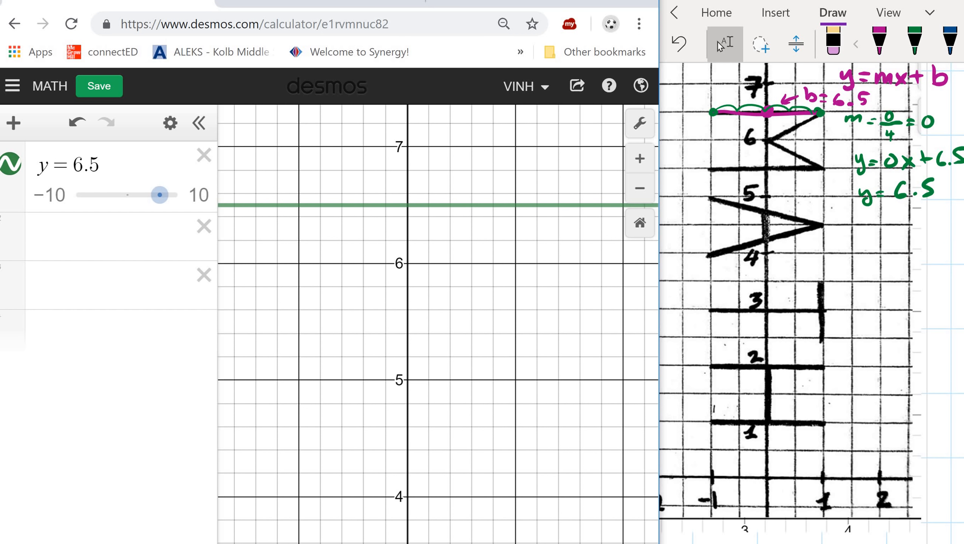
drag(438, 324, 483, 326)
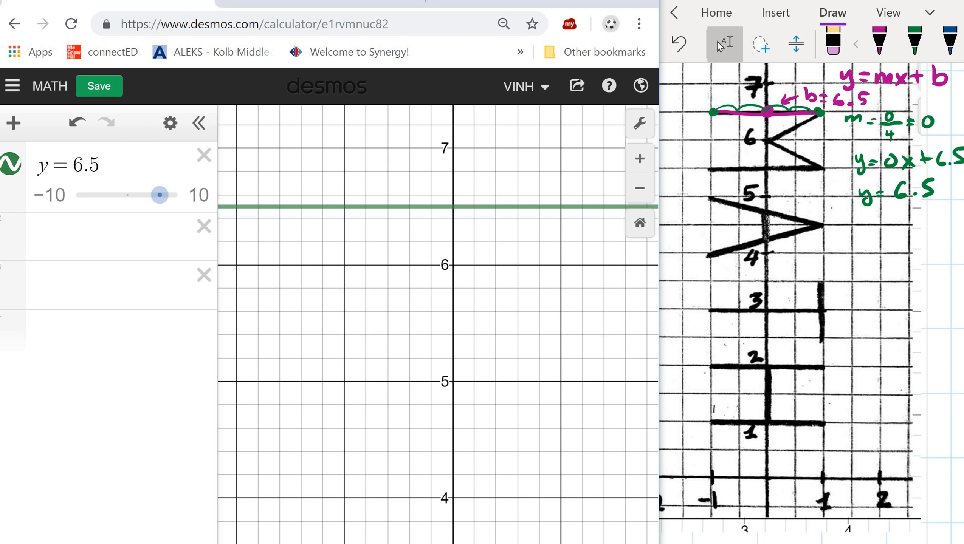
Restrict the y = 6.5 line to the domain {-1 ≤ x ≤ 1}.
click(101, 166)
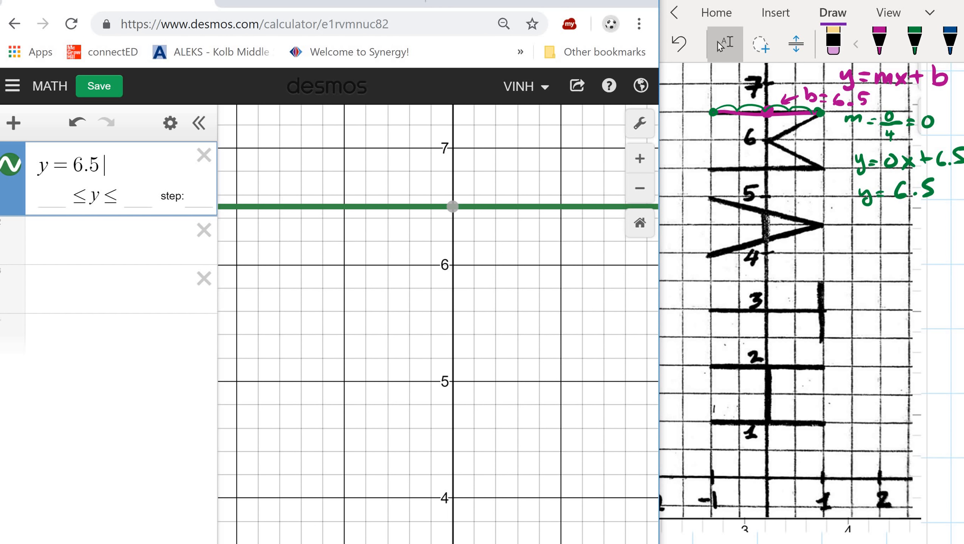
text({)
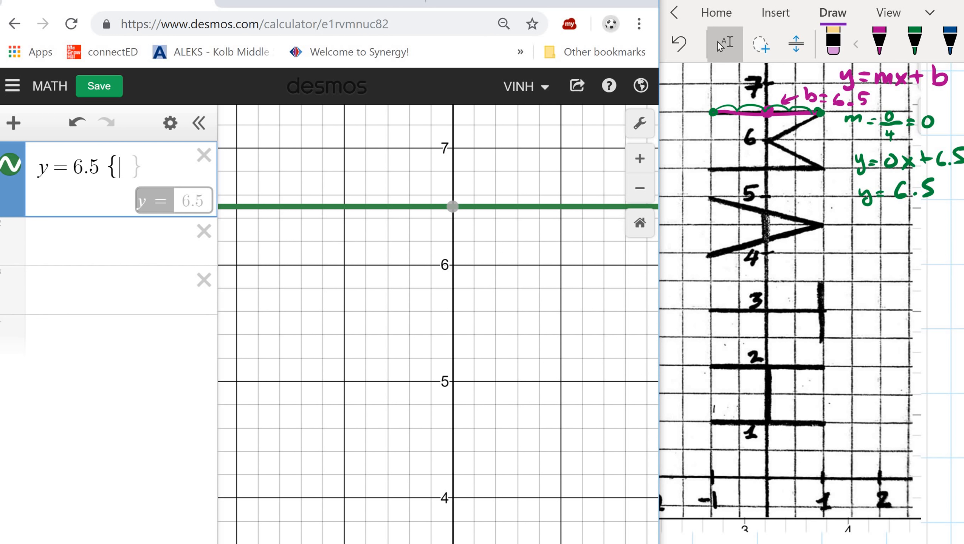
text(-1<)
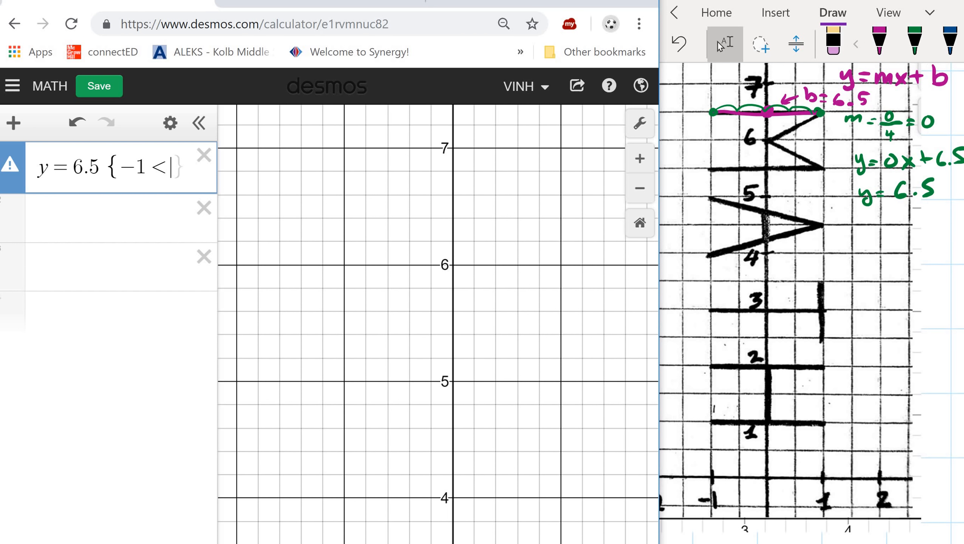
text(=)
text(x<)
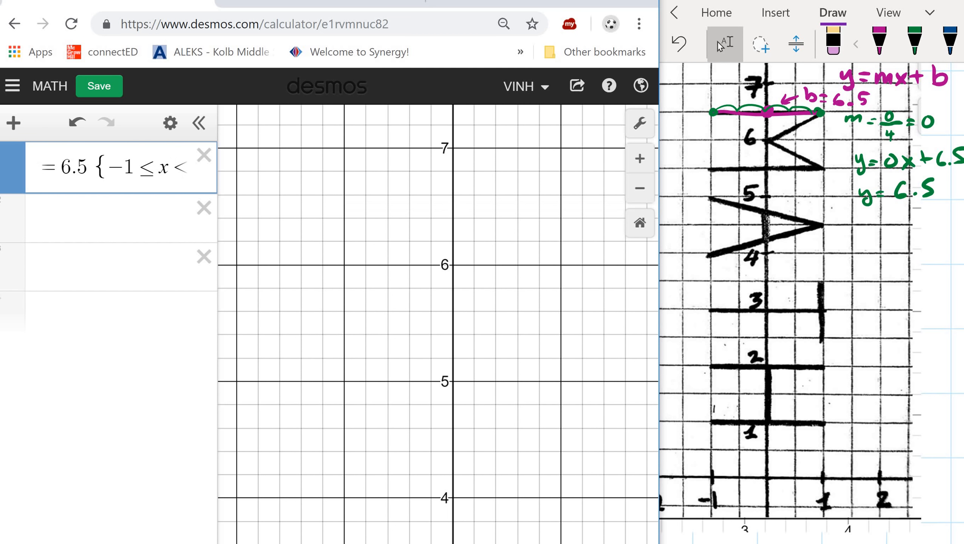
text(=)
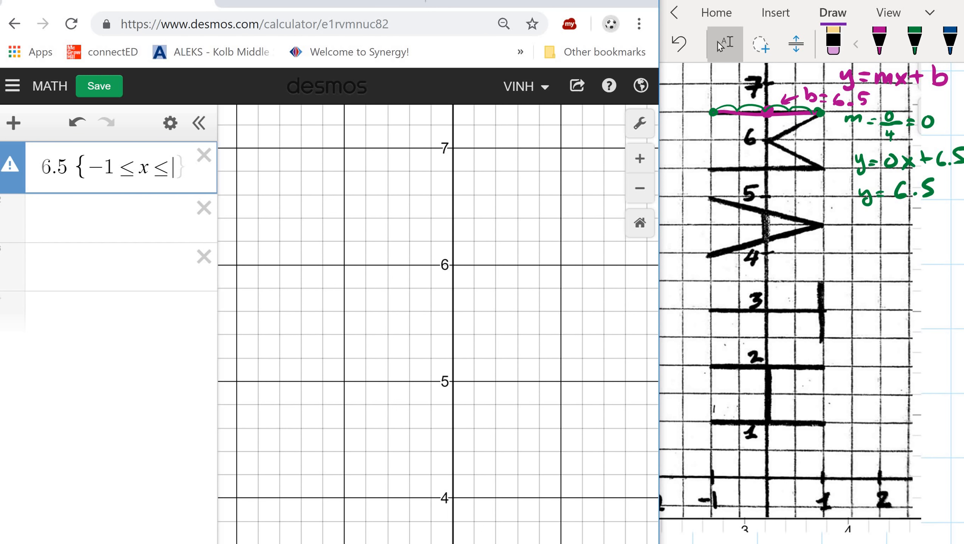
text(1)
key(Right)
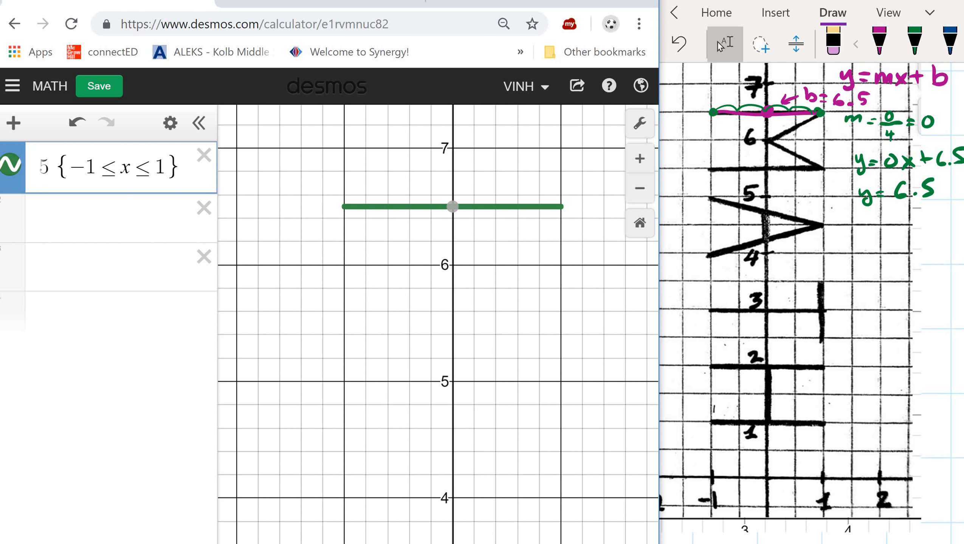
Examine the restricted horizontal segment and its position relative to the graph's axes.
scroll(495, 243, down, 5)
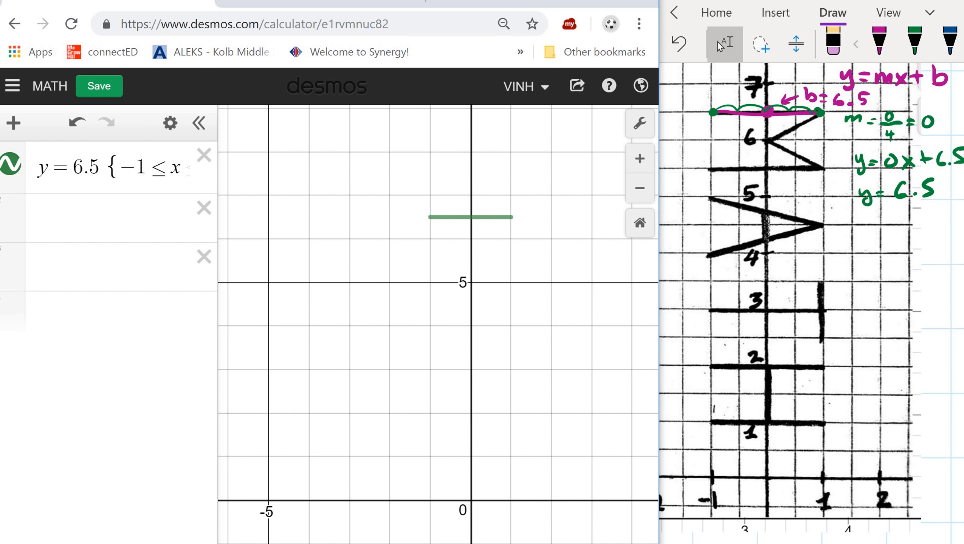
scroll(597, 382, up, 3)
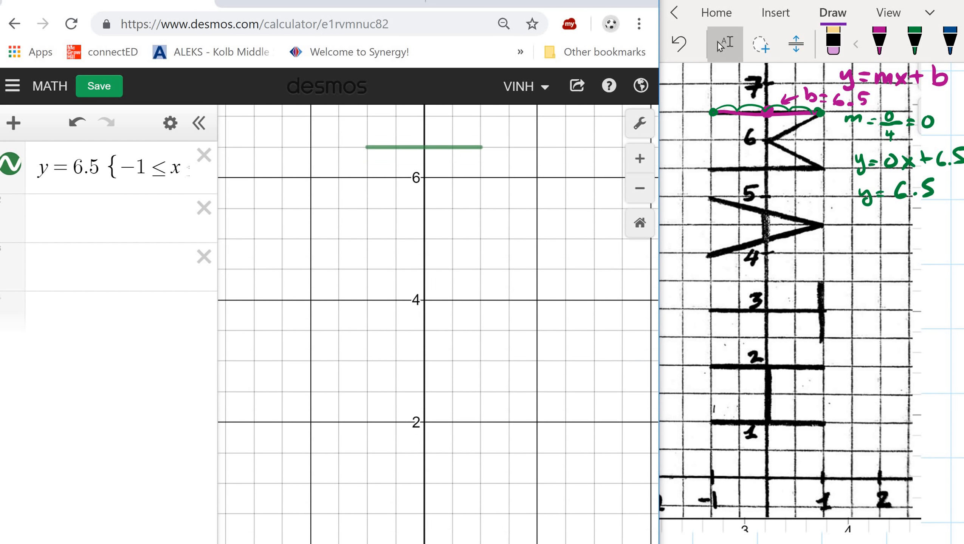
scroll(495, 370, up, 2)
drag(533, 229, 542, 108)
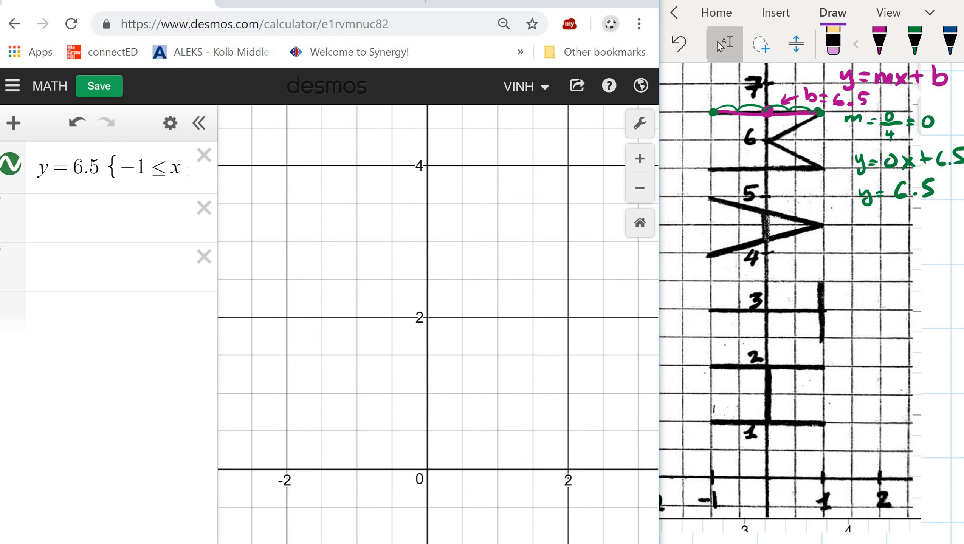
scroll(485, 389, up, 5)
drag(491, 268, 514, 503)
drag(457, 190, 471, 466)
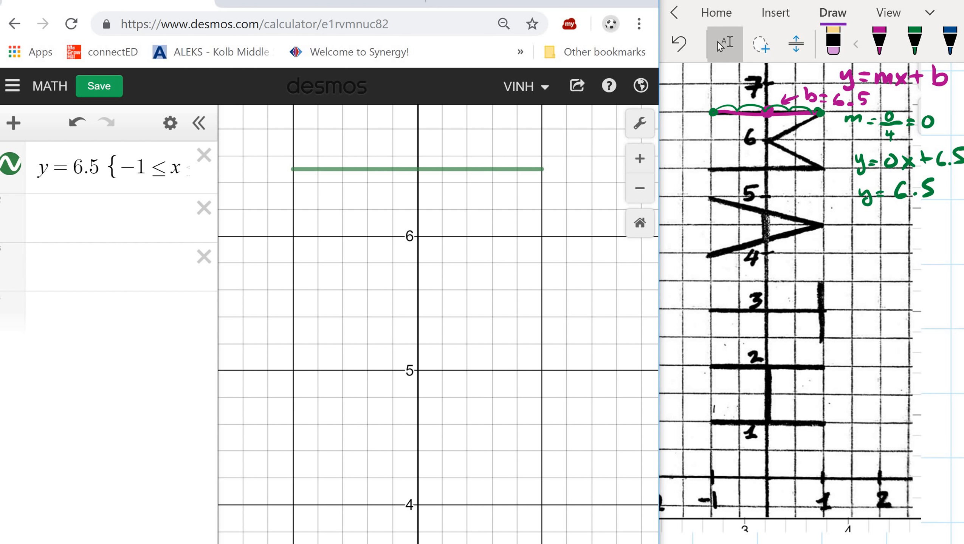
In the OneNote sketch, trace the second horizontal segment from the top in blue and mark its y-intercept.
click(109, 218)
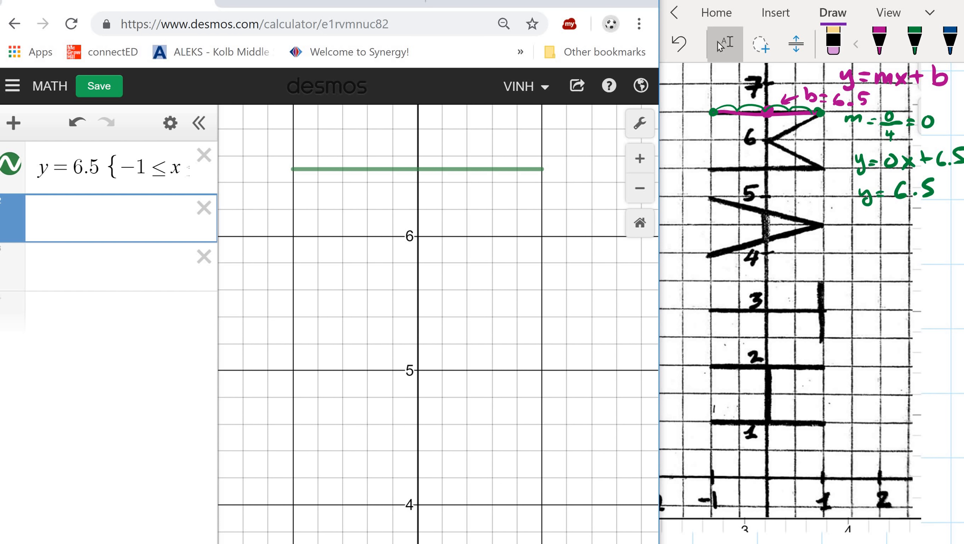
click(950, 40)
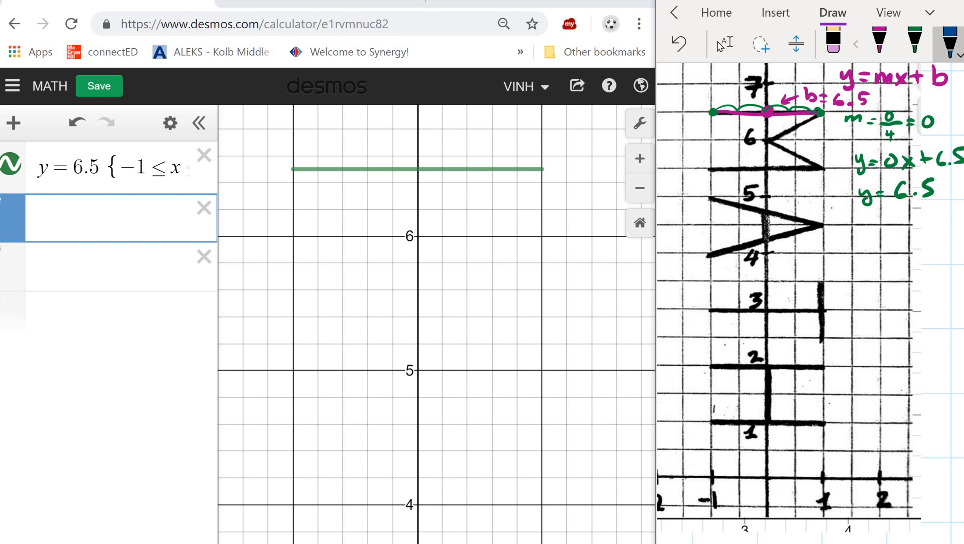
drag(709, 169, 825, 166)
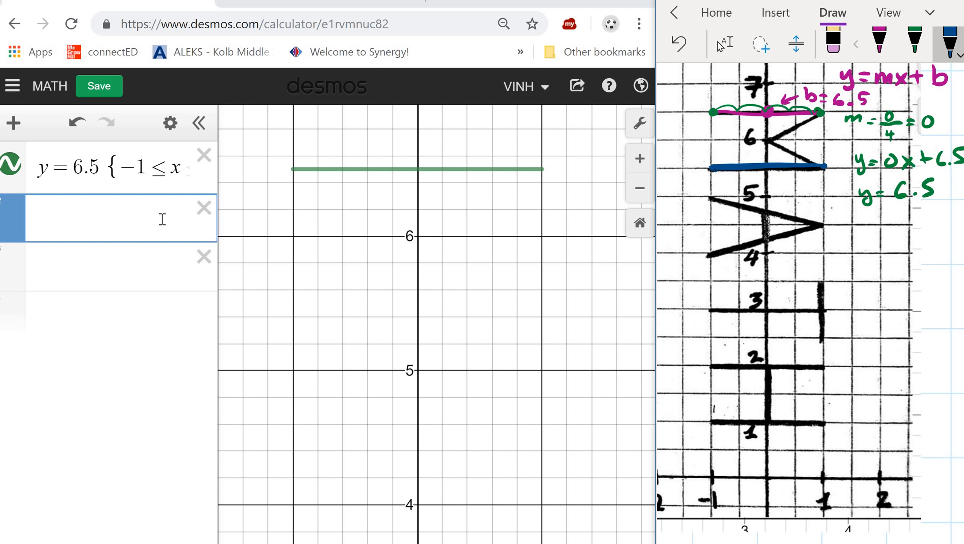
click(766, 169)
Back in Desmos, copy the whole expression y = 6.5 {-1 ≤ x ≤ 1} into the empty second row.
click(38, 170)
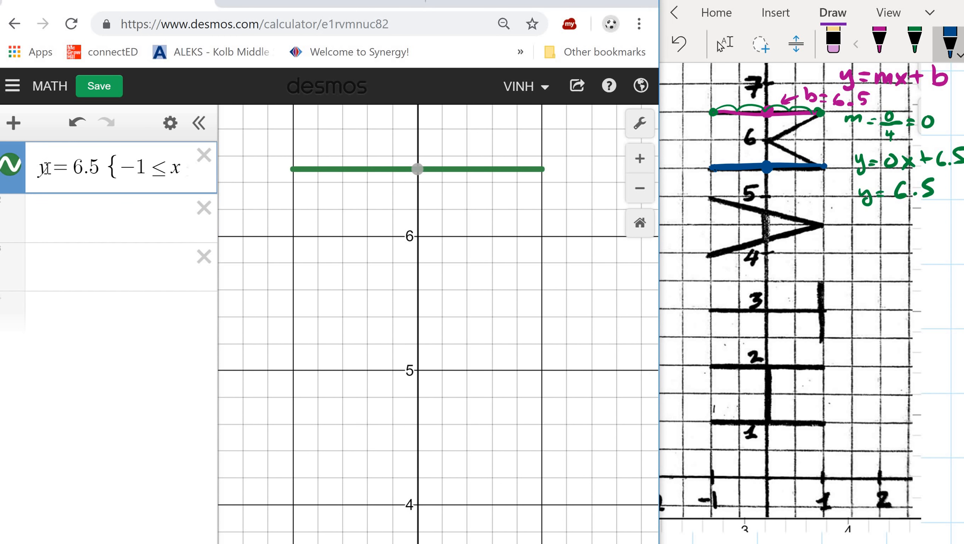
drag(38, 170, 276, 177)
key(ctrl+c)
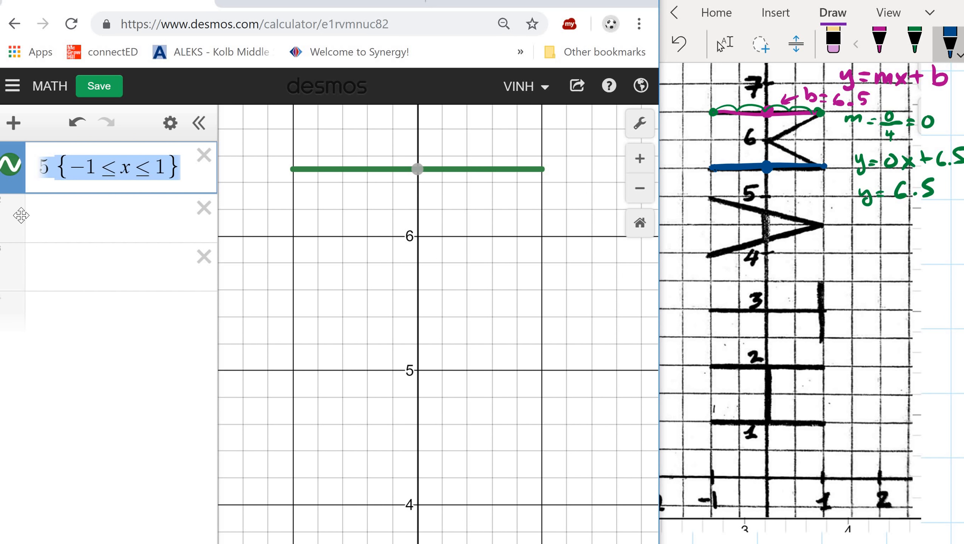
click(113, 217)
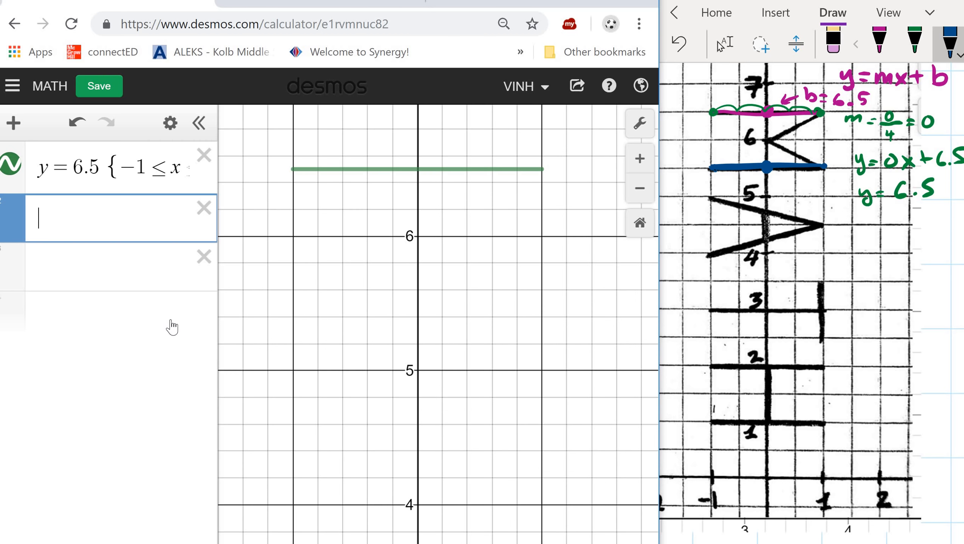
key(ctrl+v)
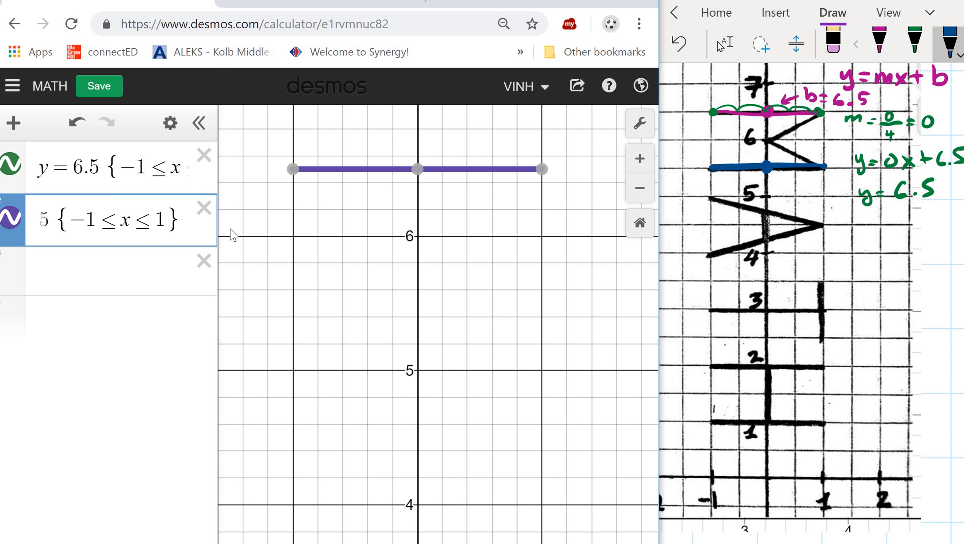
Widen the expression list and change the copied second equation to y = 5.5, keeping its domain restriction.
drag(220, 229, 271, 228)
click(83, 221)
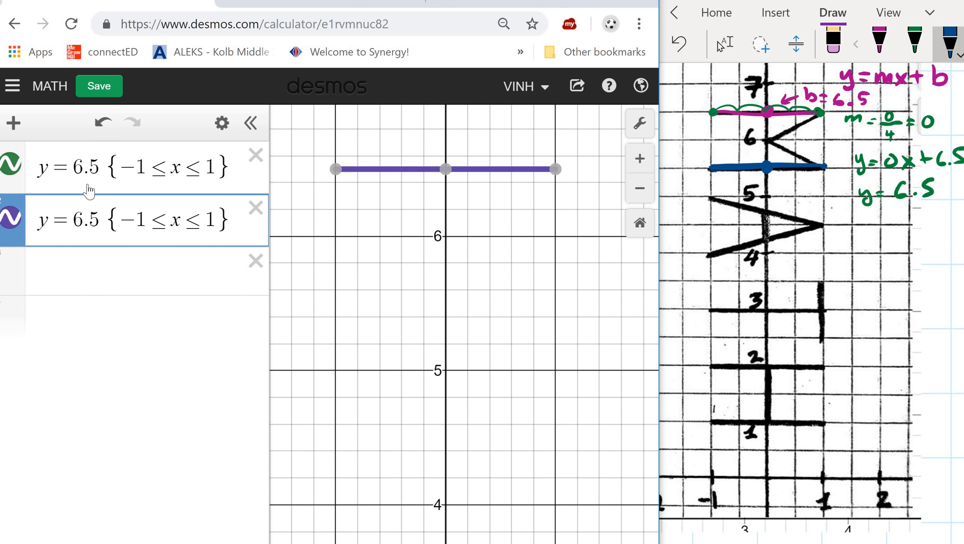
key(BackSpace)
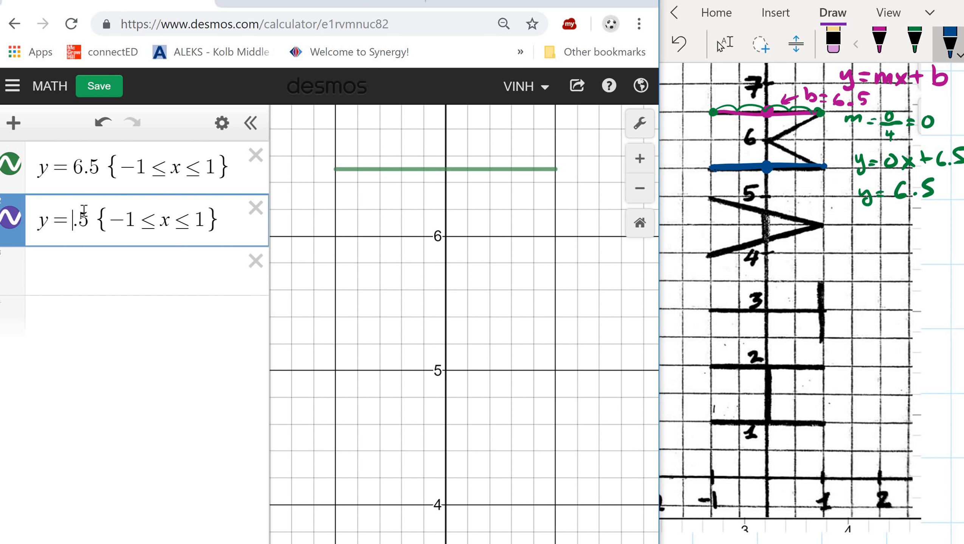
text(5)
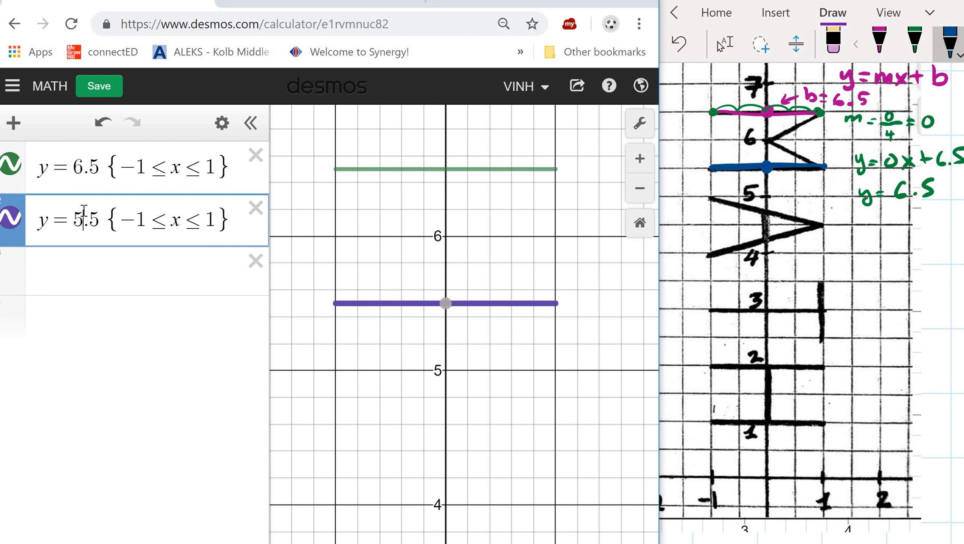
scroll(430, 278, up, 3)
scroll(499, 326, down, 1)
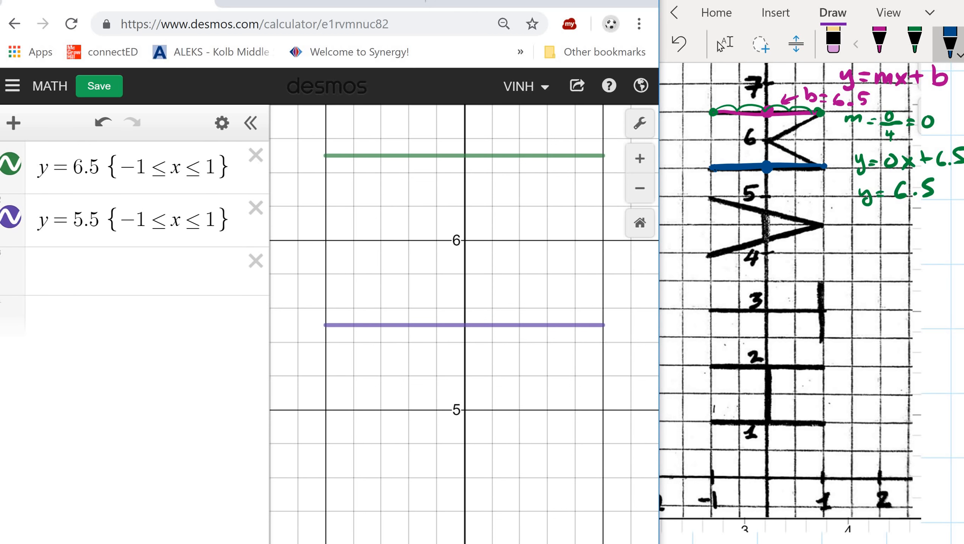
In the OneNote sketch, erase the first line's b, m and y = 6.5 notes and rewrite the y of y = mx + b in magenta.
drag(469, 373, 27, 247)
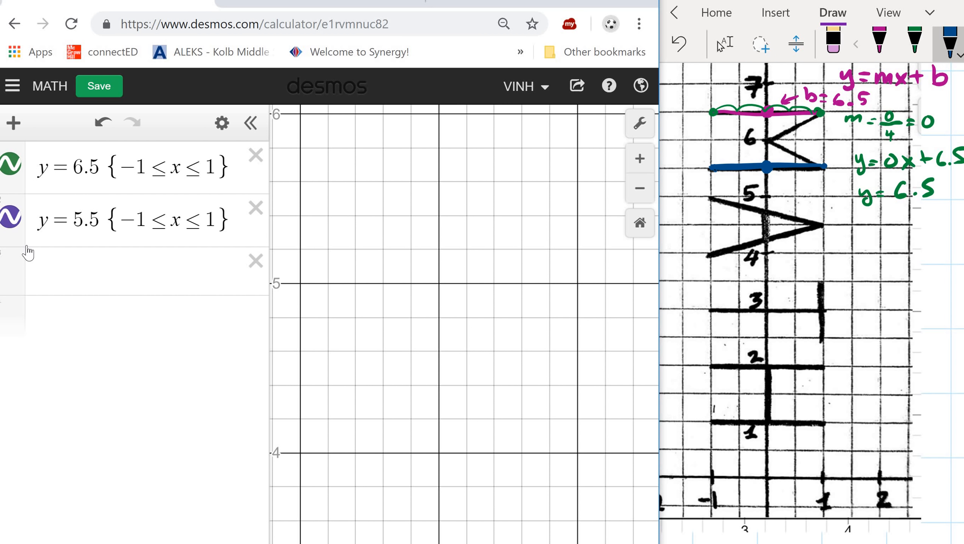
click(833, 44)
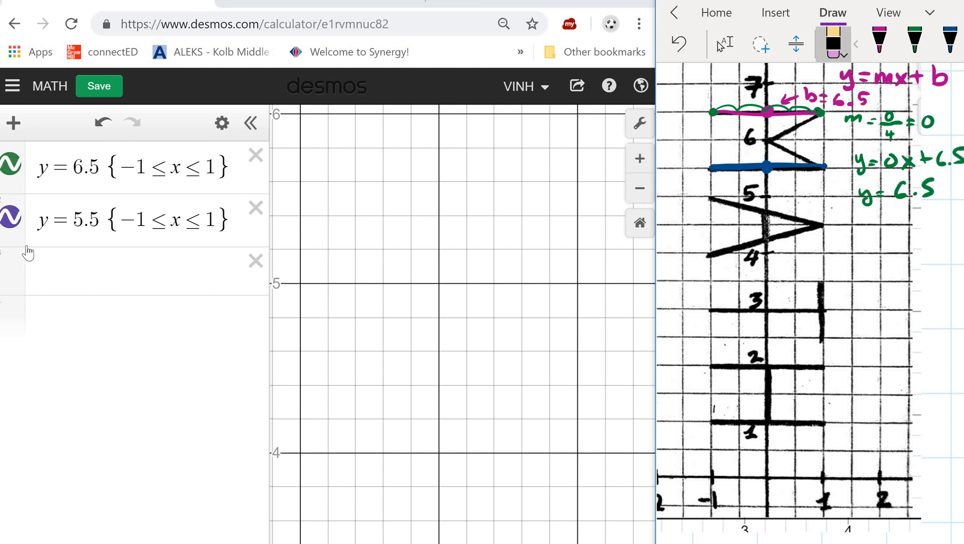
drag(808, 94, 848, 79)
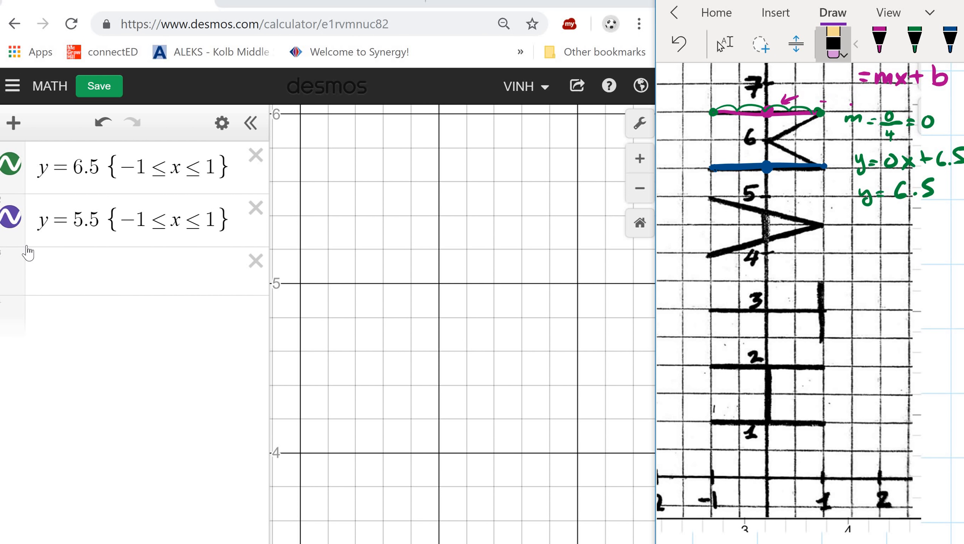
mouse_move(848, 120)
mouse_down()
mouse_move(891, 136)
mouse_move(900, 189)
mouse_move(958, 156)
mouse_move(872, 165)
mouse_up()
click(879, 42)
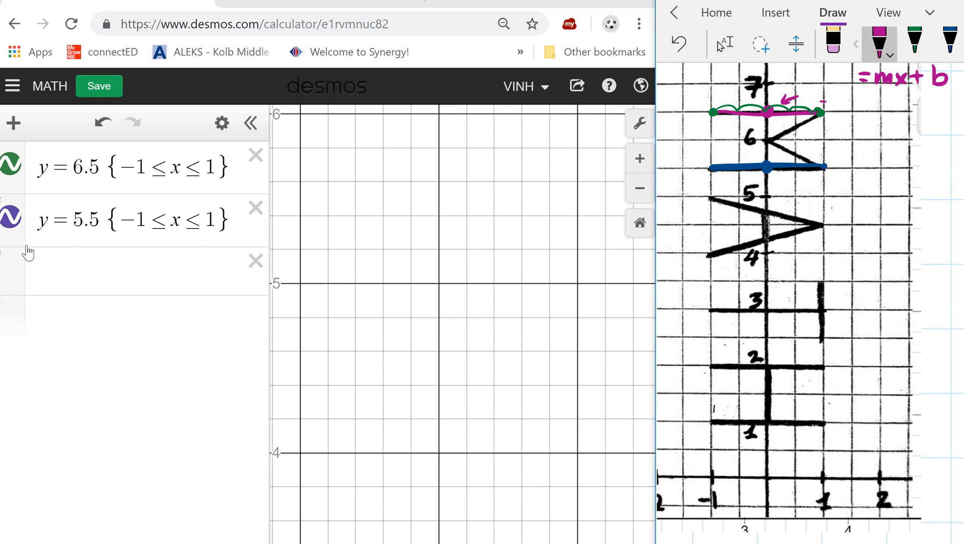
drag(832, 75, 839, 89)
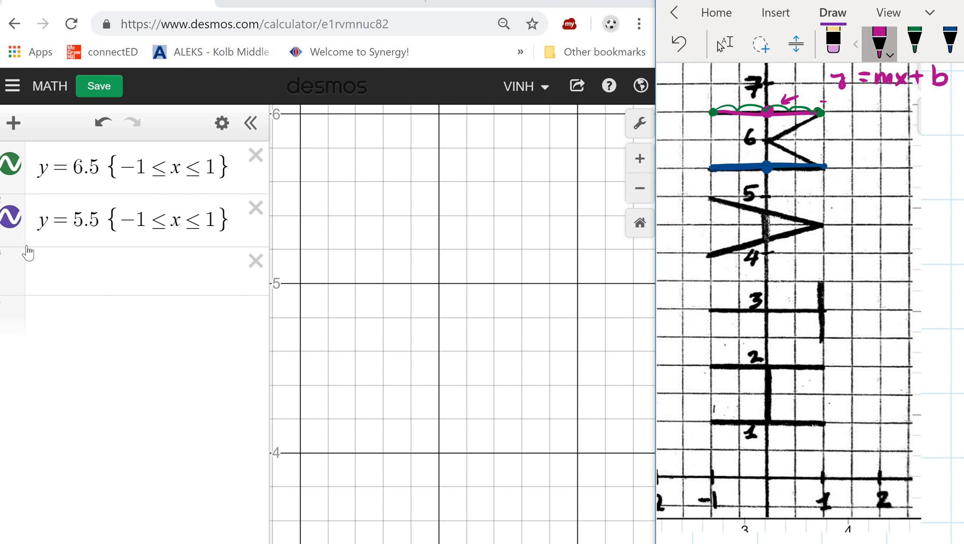
Set the pen to yellow, trace the upper diagonal from the vertical axis, mark its y-intercept and label it b = 6.
click(879, 42)
click(889, 161)
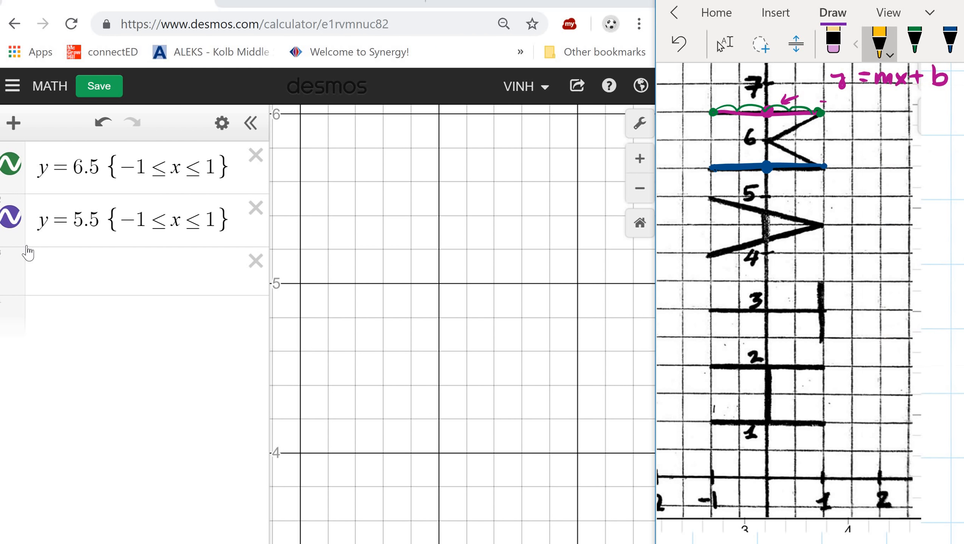
drag(768, 138, 819, 117)
drag(766, 138, 822, 134)
drag(813, 131, 844, 134)
drag(851, 130, 881, 132)
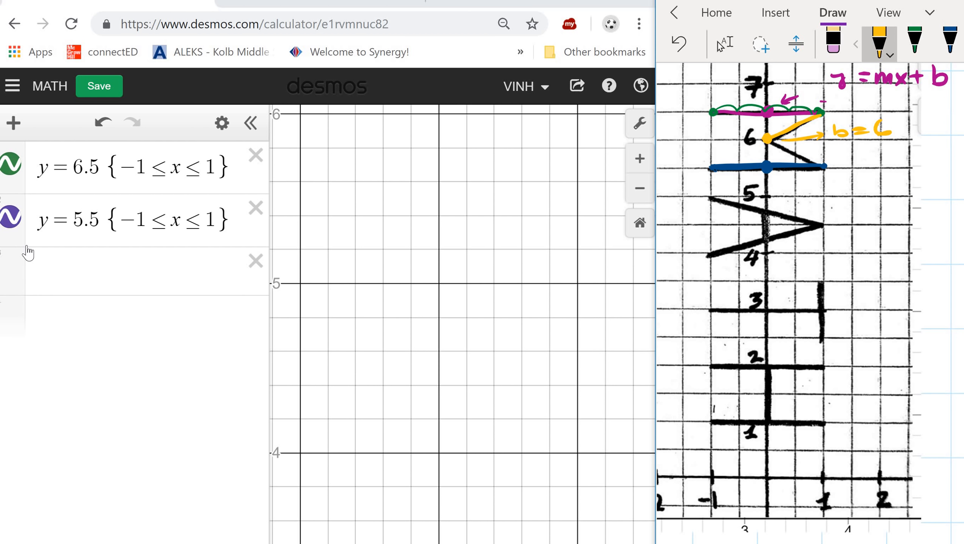
Sketch the rise and run along the yellow diagonal and write its slope as m = 1/2.
mouse_move(846, 161)
mouse_down()
mouse_move(869, 168)
mouse_move(883, 156)
mouse_up()
drag(872, 167, 880, 164)
mouse_move(766, 134)
mouse_down()
mouse_move(769, 110)
mouse_move(805, 102)
mouse_move(825, 111)
mouse_up()
mouse_move(897, 148)
mouse_down()
mouse_move(910, 161)
mouse_move(908, 182)
mouse_up()
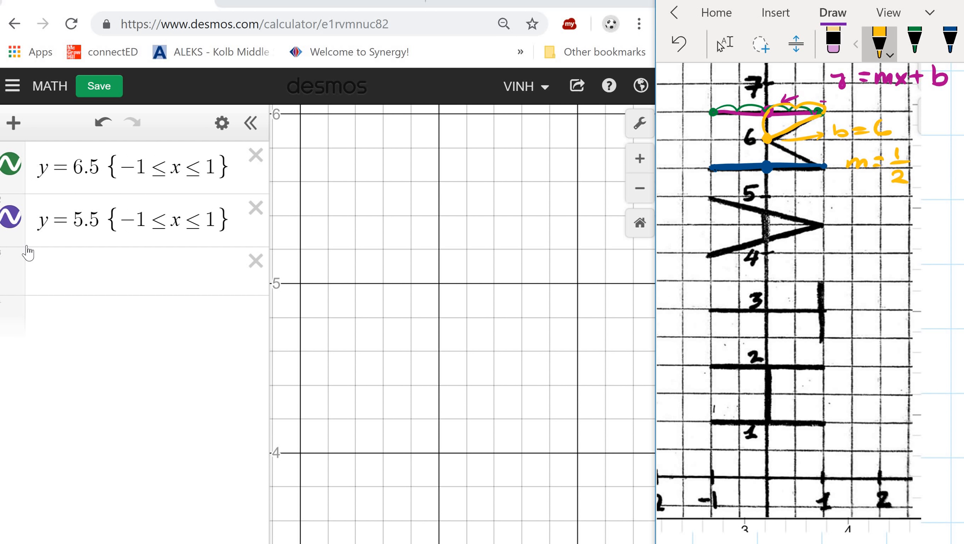
Write the yellow diagonal's equation, y = 1/2x + 6, beneath the slope note.
mouse_move(845, 206)
mouse_down()
mouse_move(857, 207)
mouse_move(850, 223)
mouse_up()
drag(867, 210, 892, 220)
drag(884, 227, 893, 232)
mouse_move(896, 208)
mouse_down()
mouse_move(907, 223)
mouse_move(896, 223)
mouse_move(933, 208)
mouse_up()
mouse_move(923, 196)
mouse_down()
mouse_move(924, 222)
mouse_move(942, 213)
mouse_up()
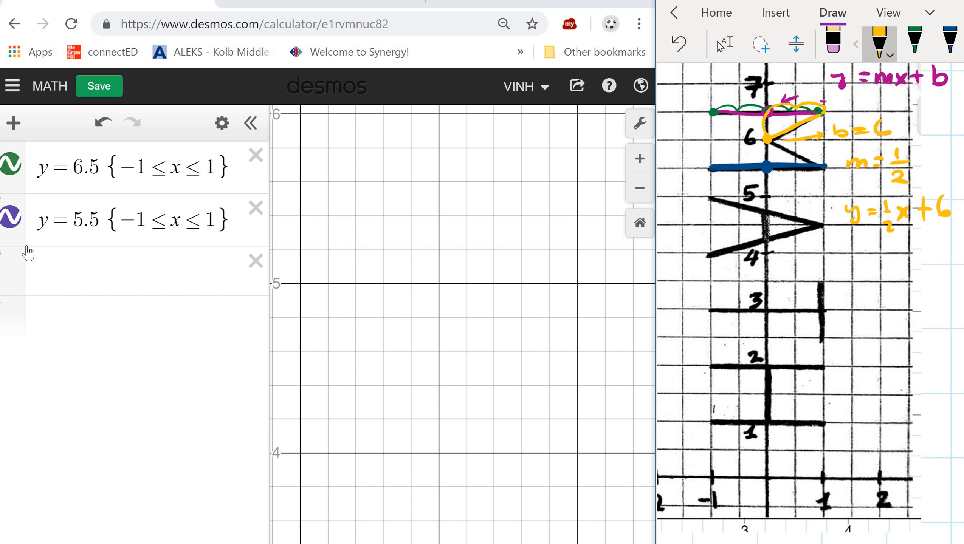
Back in Desmos, enter y = 1/2x + 6 in the empty third row, with x beside the fraction, not in its denominator.
drag(27, 246, 449, 235)
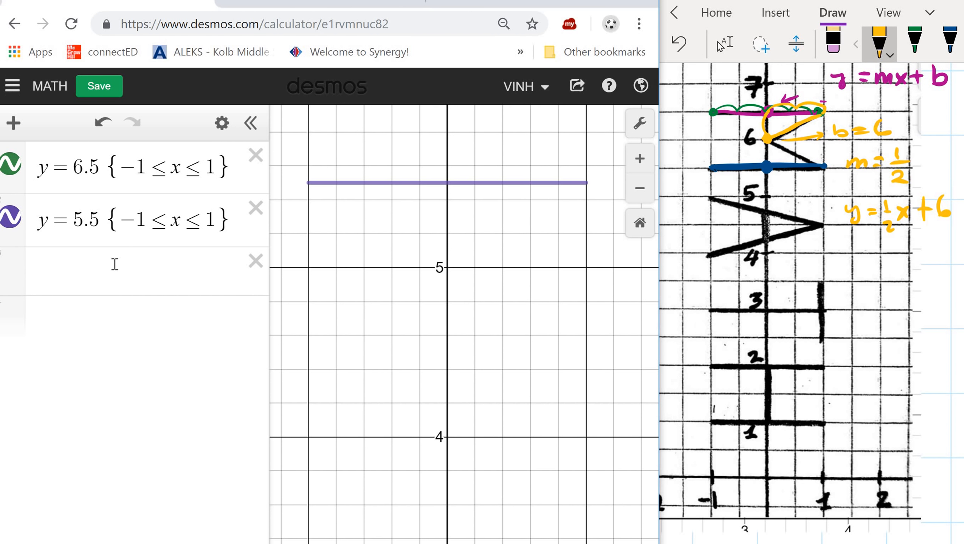
click(79, 273)
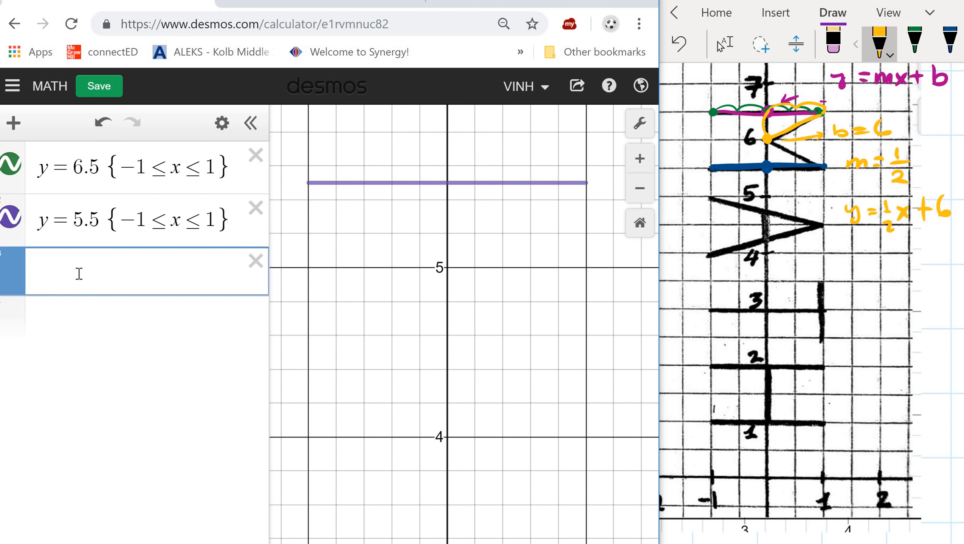
text(y=1/2)
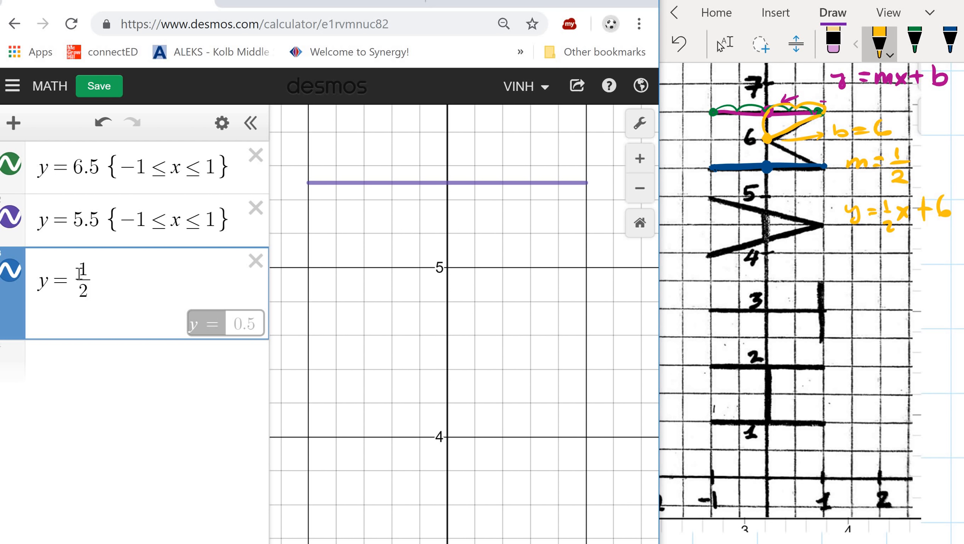
text(x)
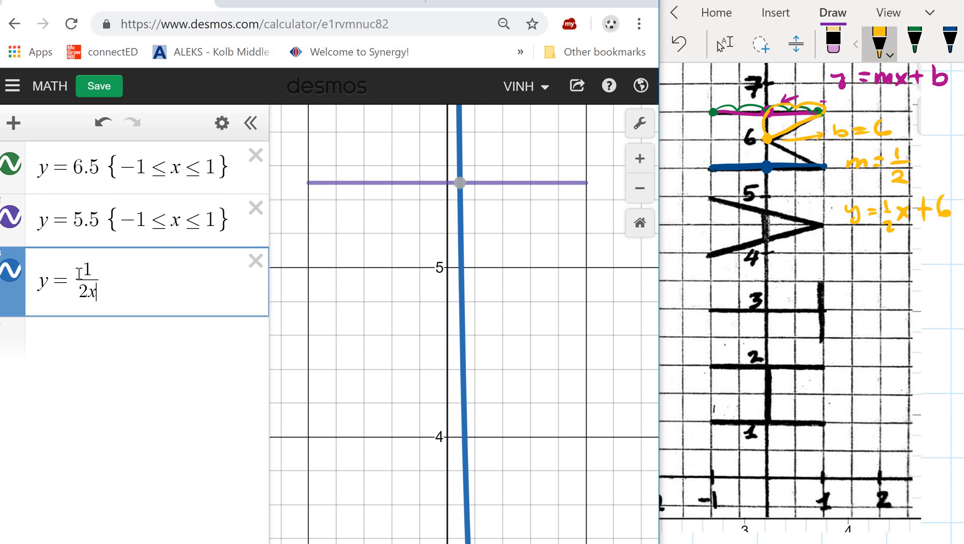
key(BackSpace)
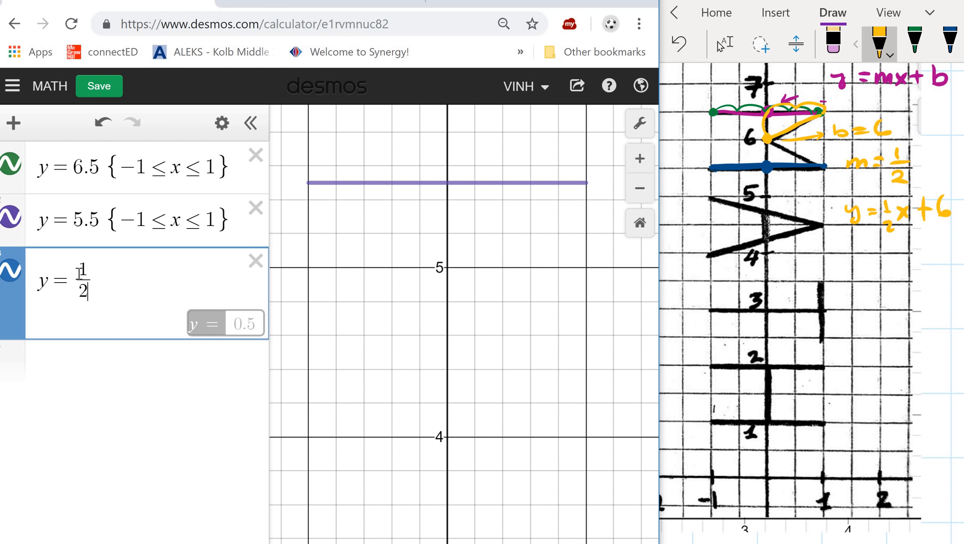
key(Right)
text(x )
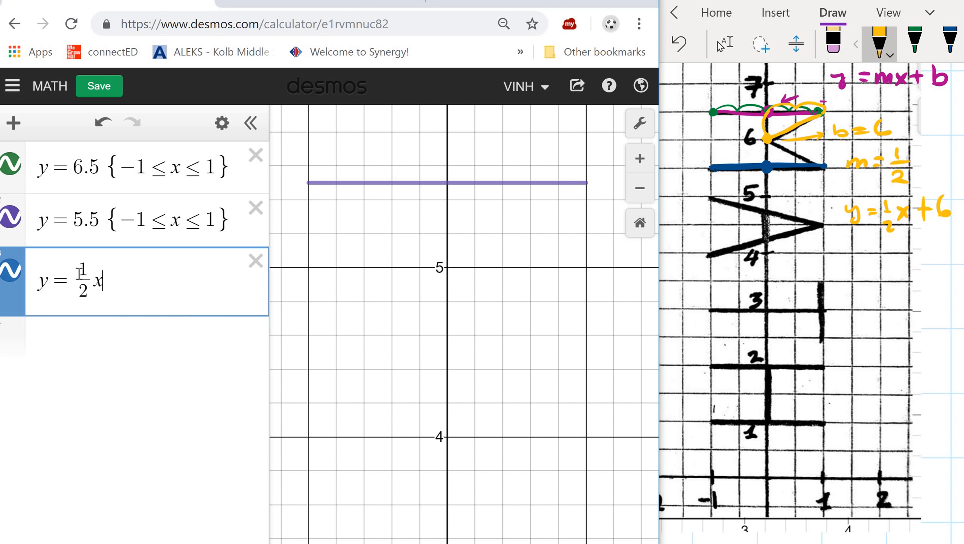
text(+ 6)
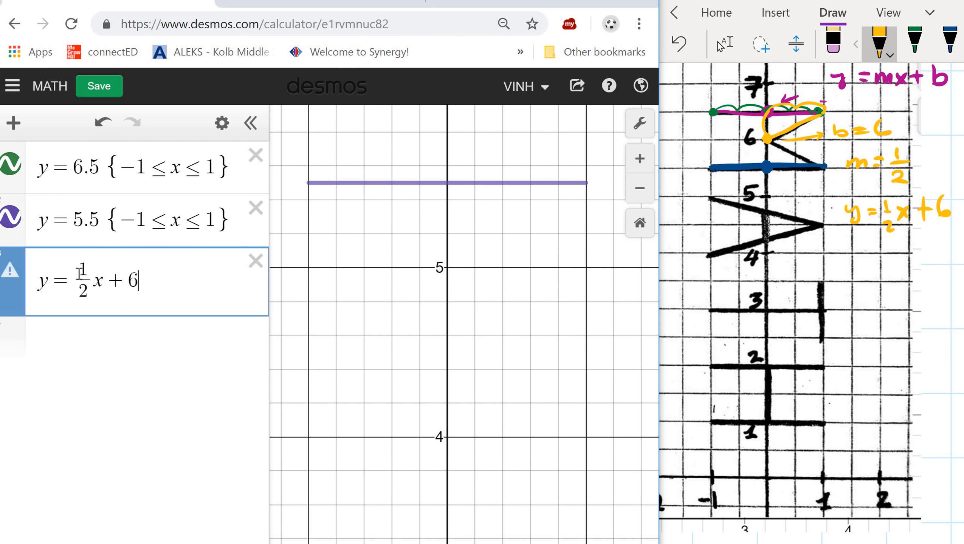
Copy the domain restriction {-1 ≤ x ≤ 1} from the second equation to the end of the third equation.
drag(465, 236, 458, 376)
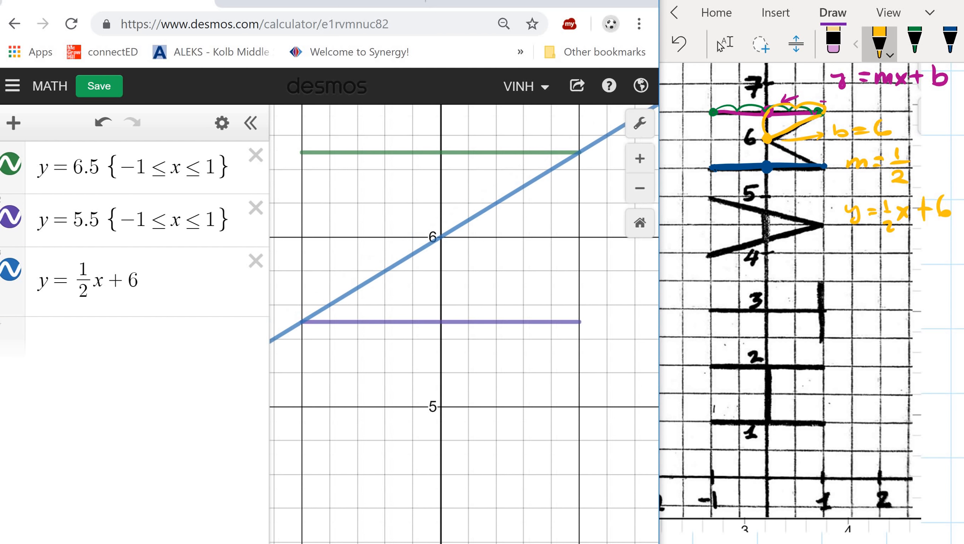
scroll(444, 237, up, 1)
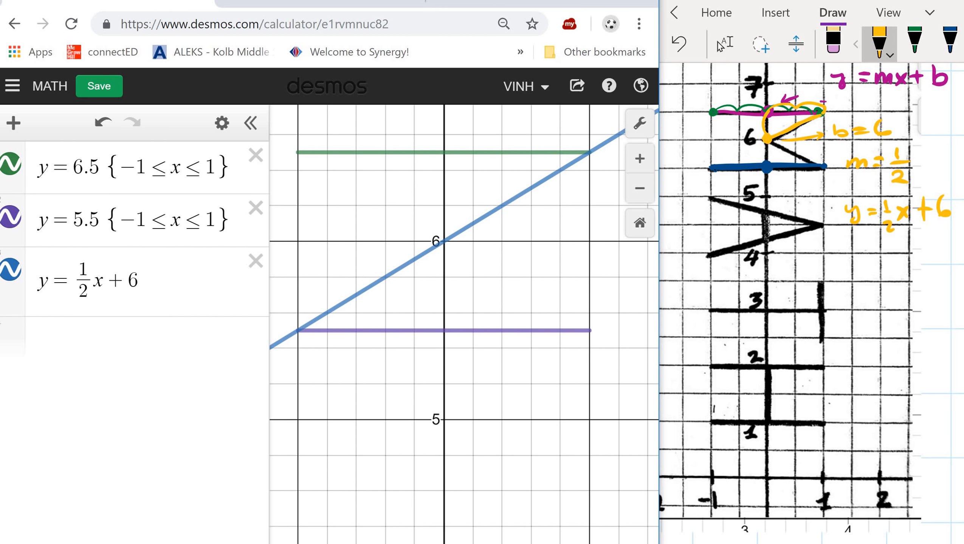
drag(511, 217, 421, 278)
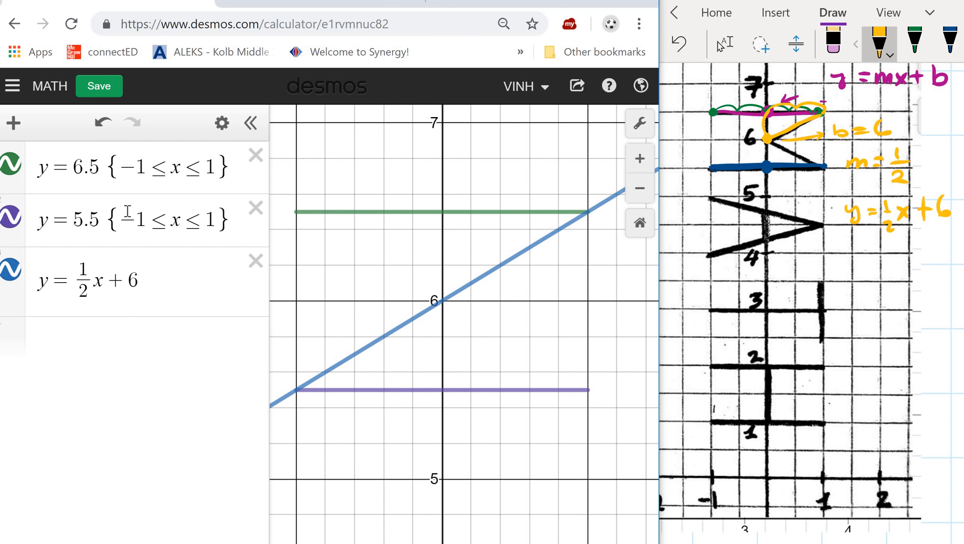
drag(105, 217, 181, 221)
key(ctrl+c)
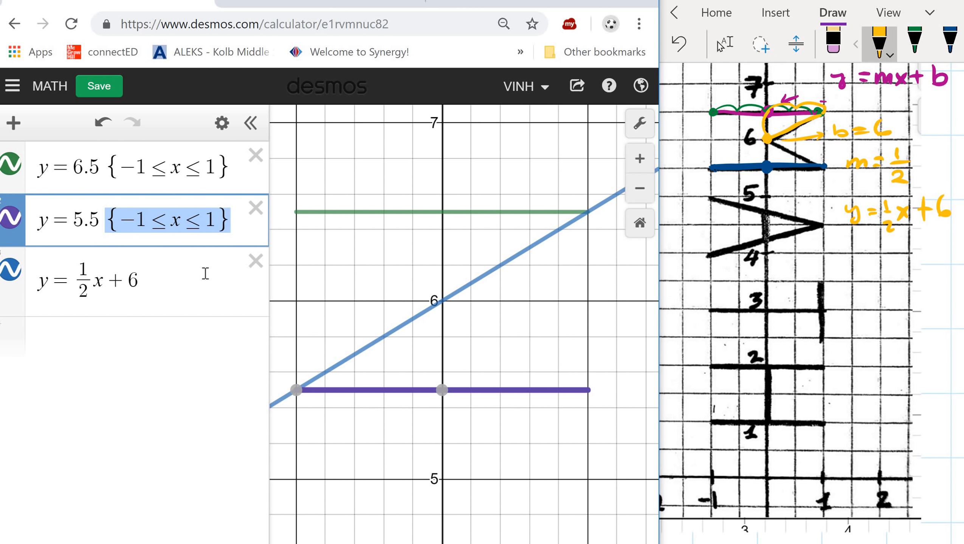
click(194, 282)
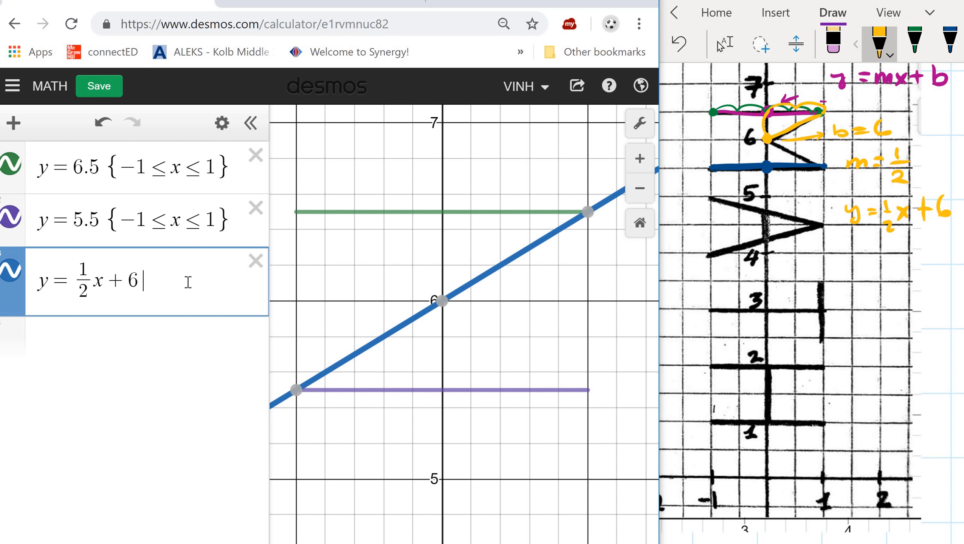
key(ctrl+v)
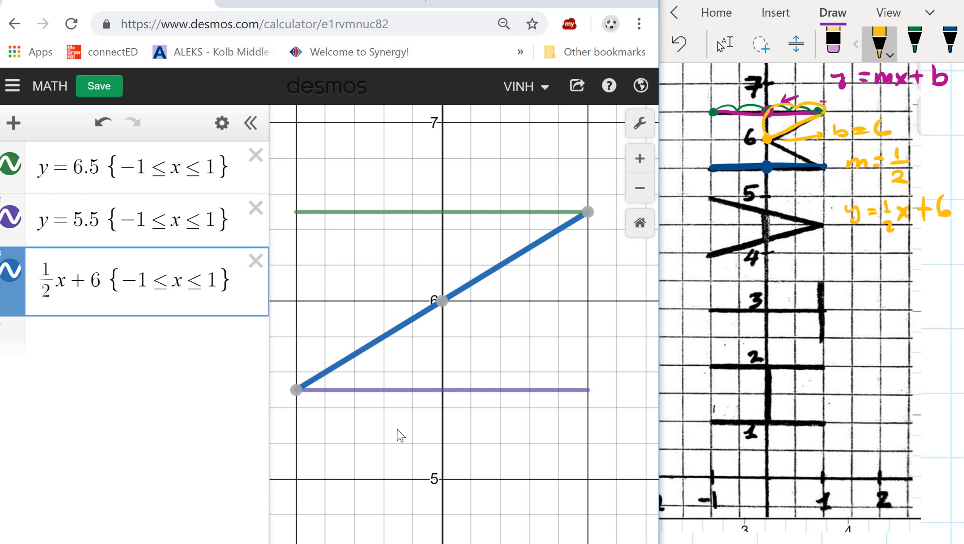
Mark the yellow diagonal's y-intercept in green in OneNote, and change the third Desmos equation's lower x bound to 0.
click(914, 43)
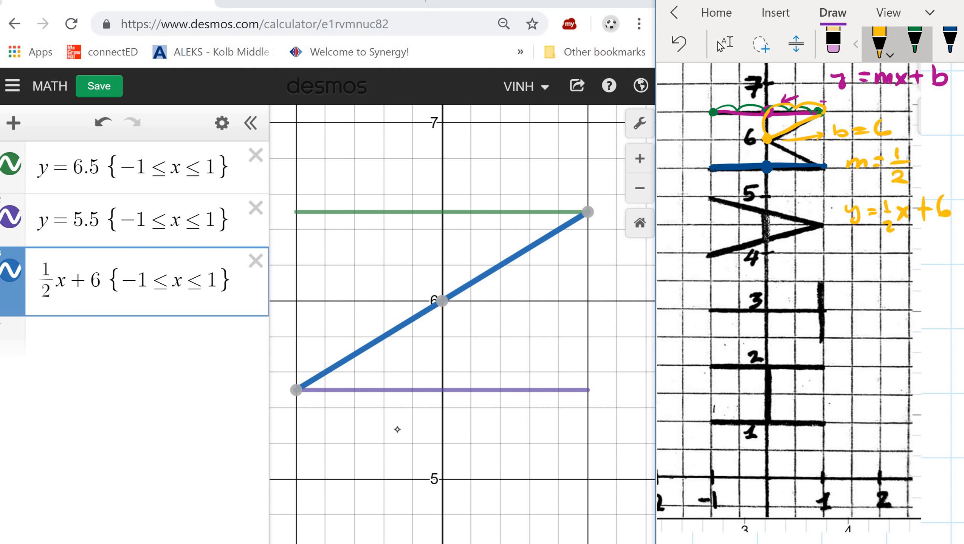
click(768, 139)
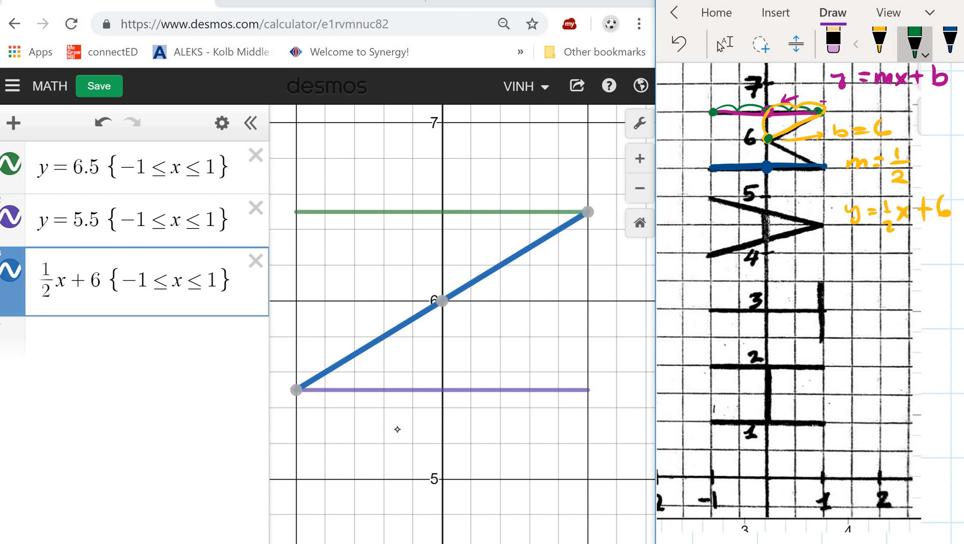
click(147, 280)
key(BackSpace)
key(BackSpace)
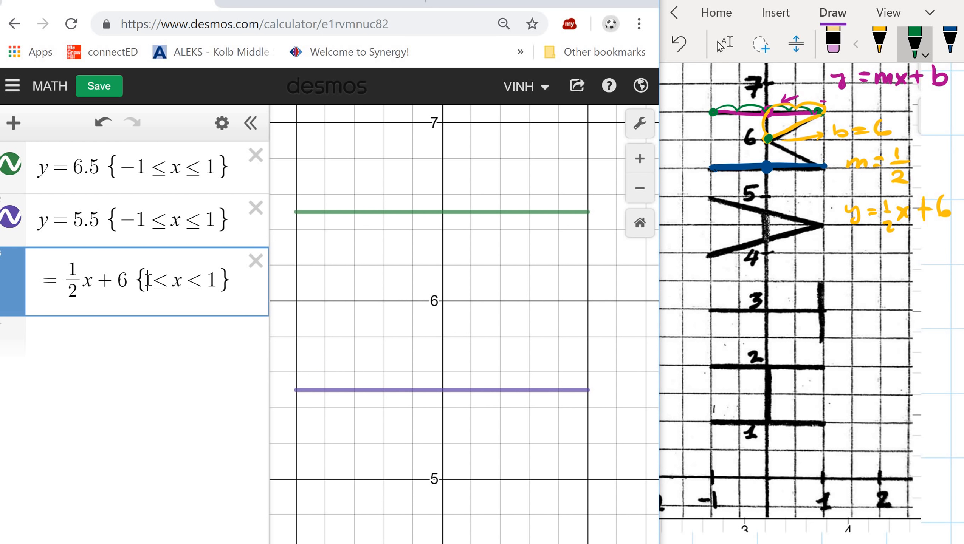
text(0)
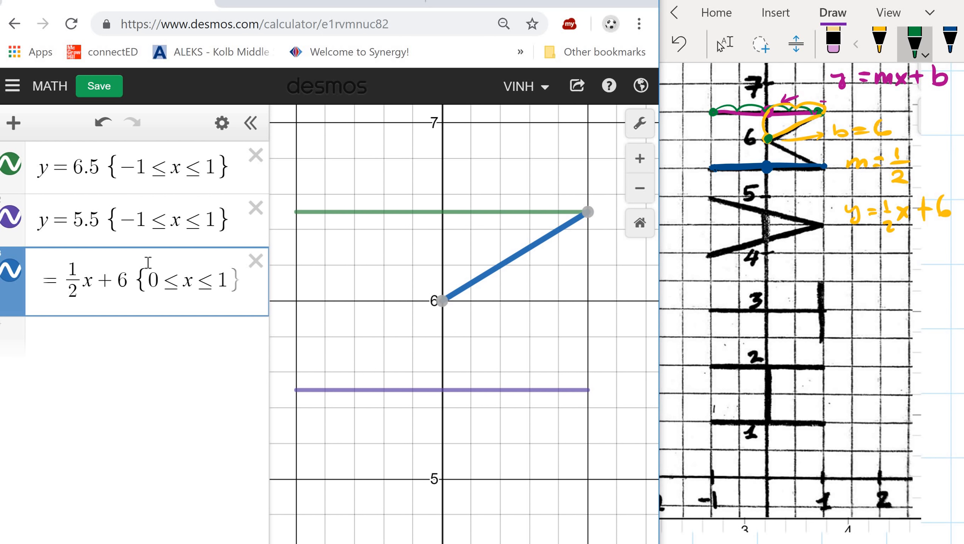
click(114, 377)
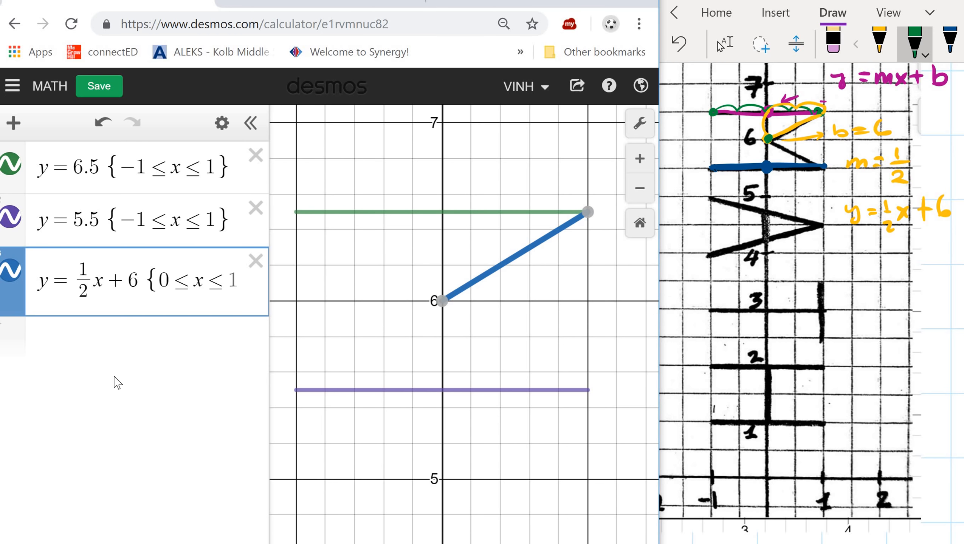
click(109, 348)
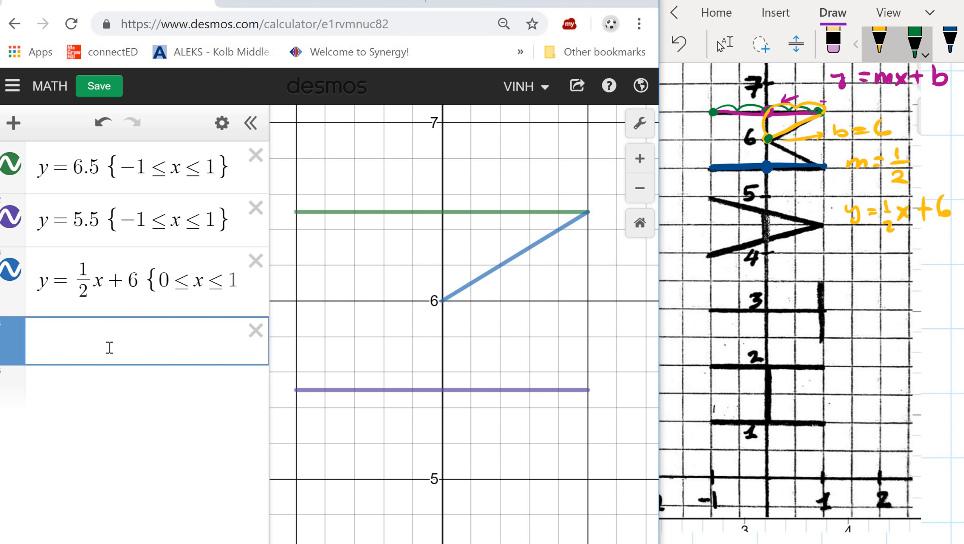
In OneNote, set the yellow pen to orange and trace the lower diagonal from the y-intercept down to the blue segment's end.
click(879, 44)
click(879, 44)
click(924, 161)
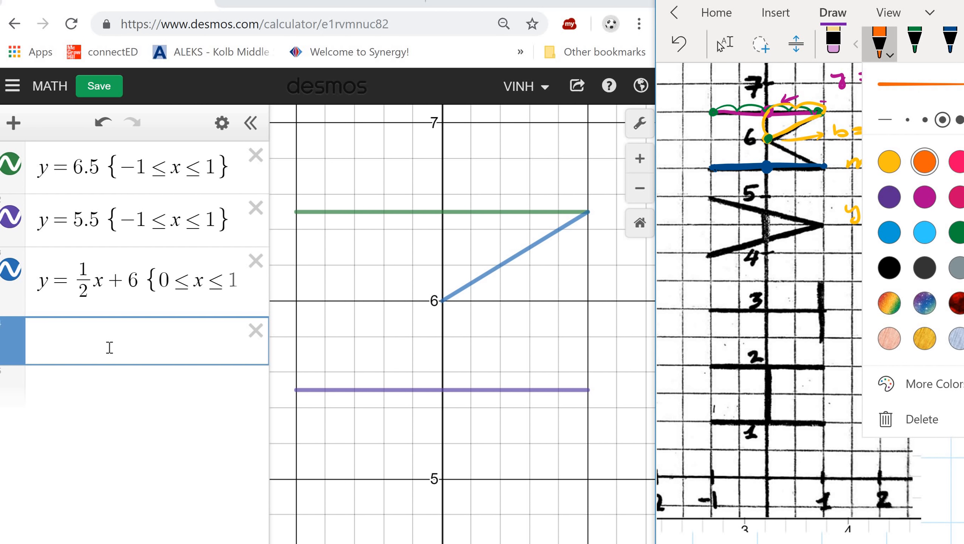
drag(769, 142, 816, 160)
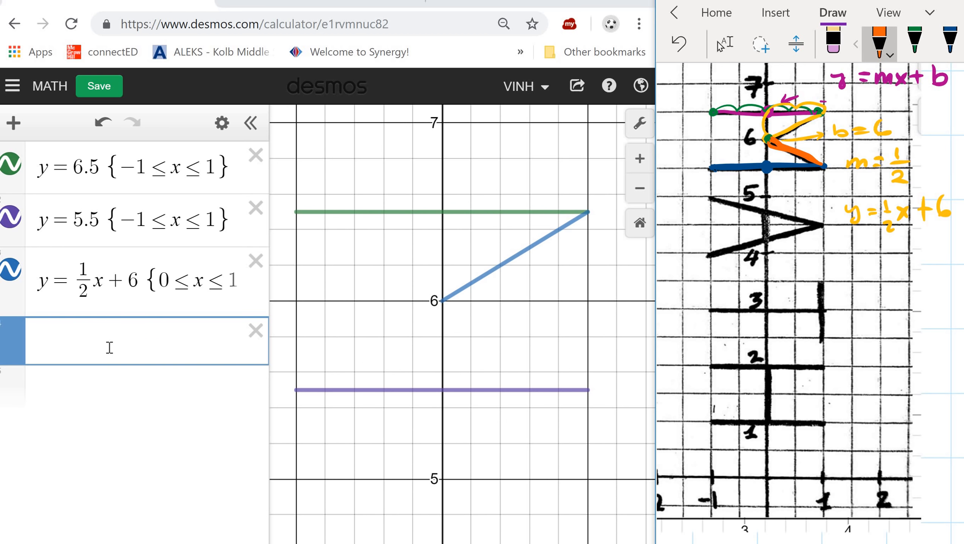
Erase the yellow 6 in the b = 6 note and rewrite it in orange.
click(833, 42)
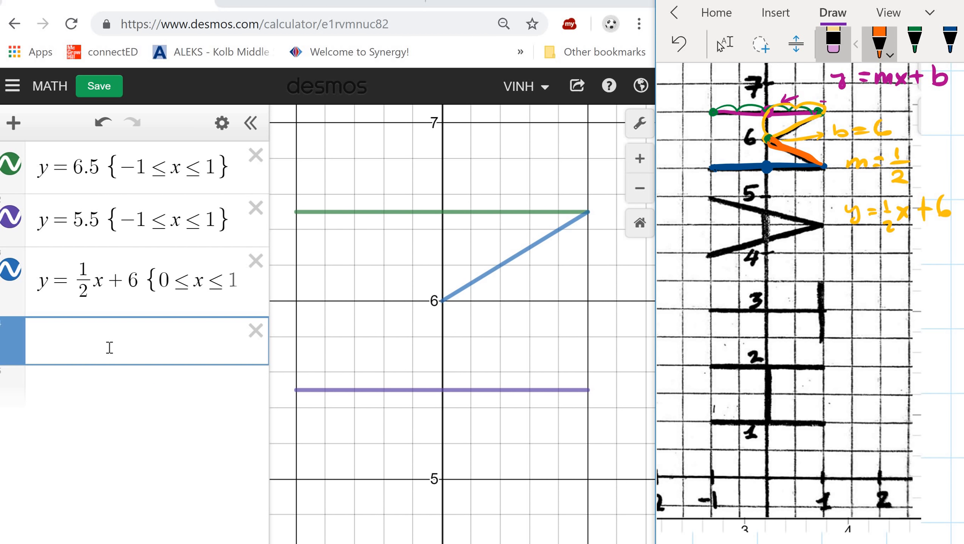
click(883, 130)
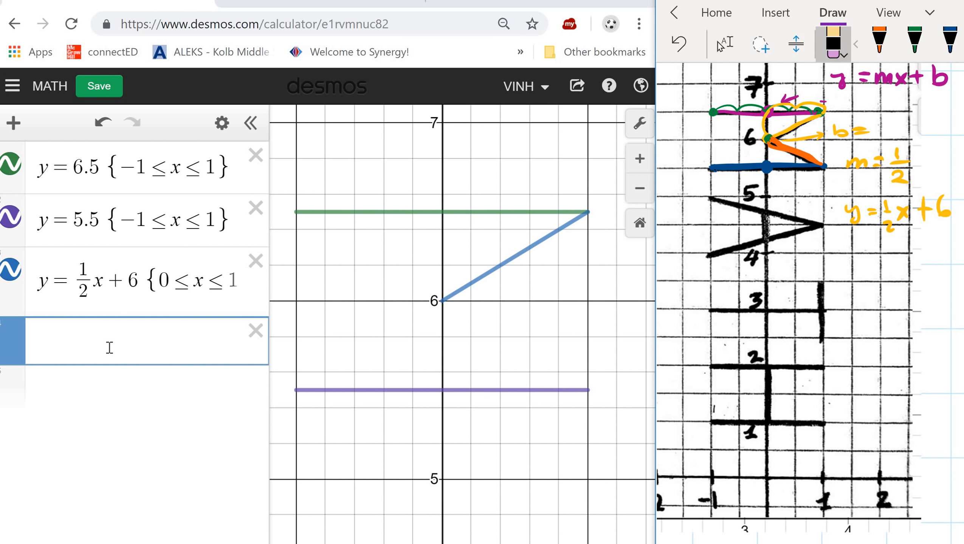
click(880, 42)
drag(884, 121, 880, 133)
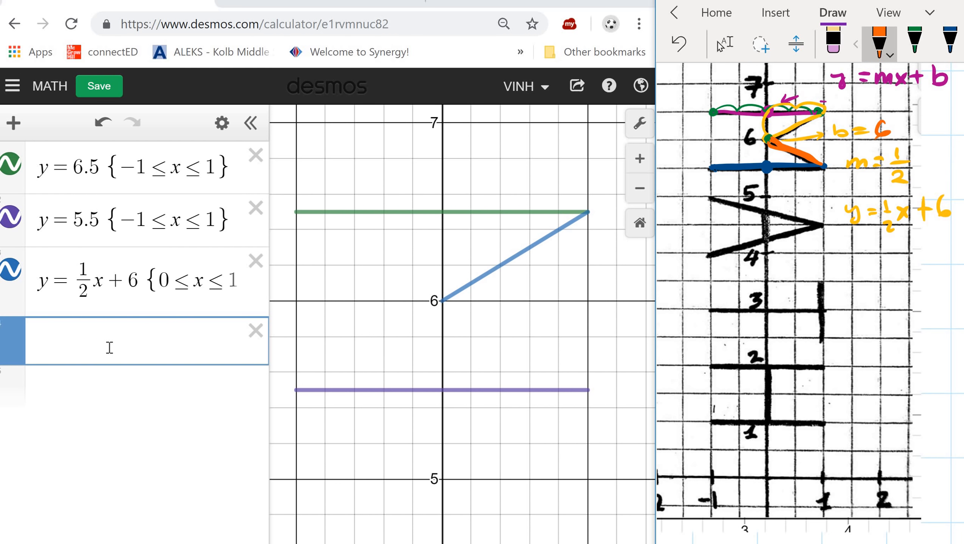
click(833, 42)
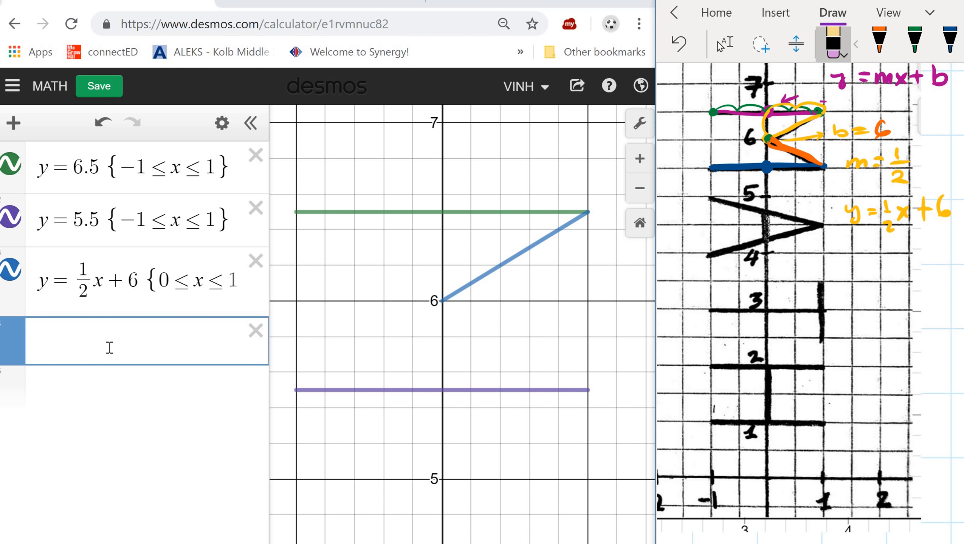
click(879, 42)
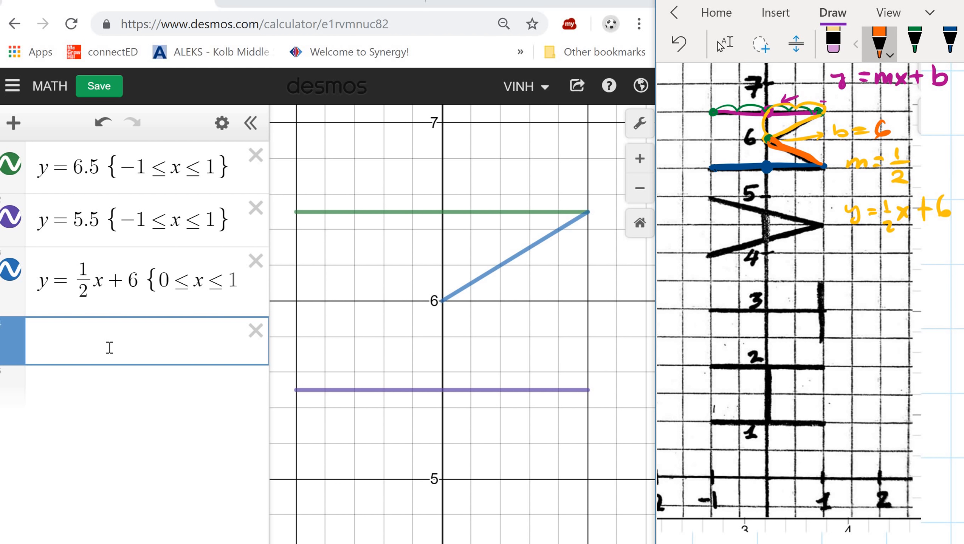
In OneNote, mark the orange diagonal's rise and run, and add orange minus signs to the 1/2 slope in both notes.
mouse_move(766, 141)
mouse_down()
mouse_move(759, 162)
mouse_move(816, 168)
mouse_up()
drag(883, 152, 892, 149)
drag(874, 204, 882, 198)
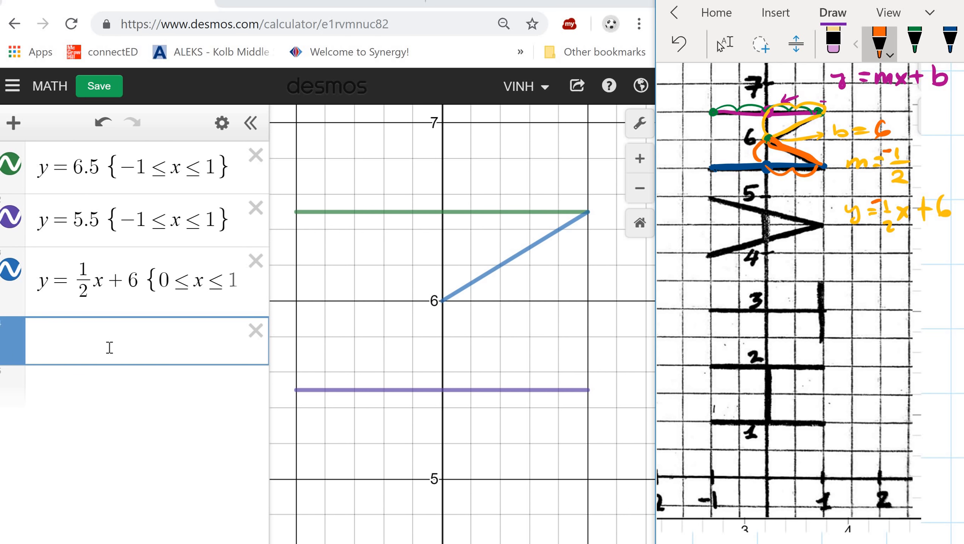
Duplicate the third Desmos equation in the fourth row and make its slope -1/2, leaving a fresh row beneath it.
click(39, 282)
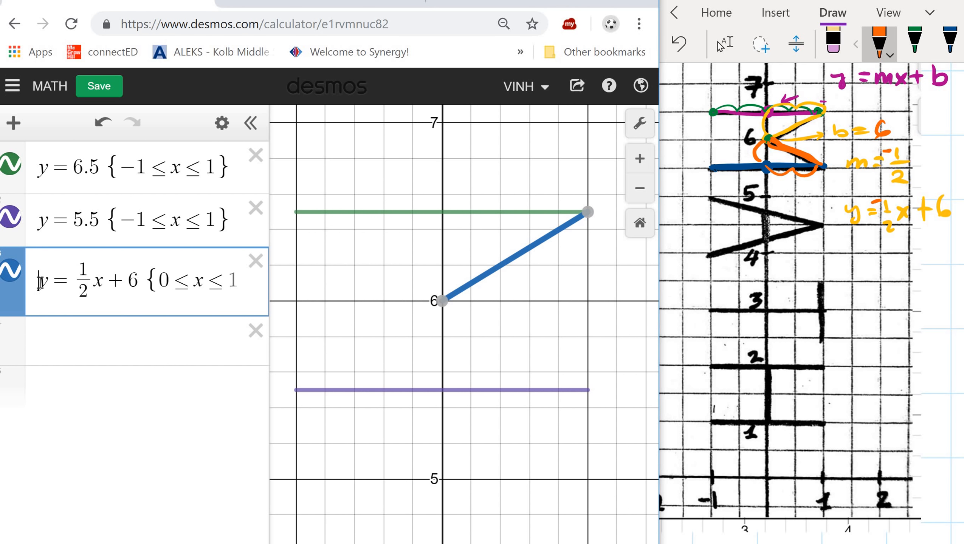
drag(39, 282, 161, 421)
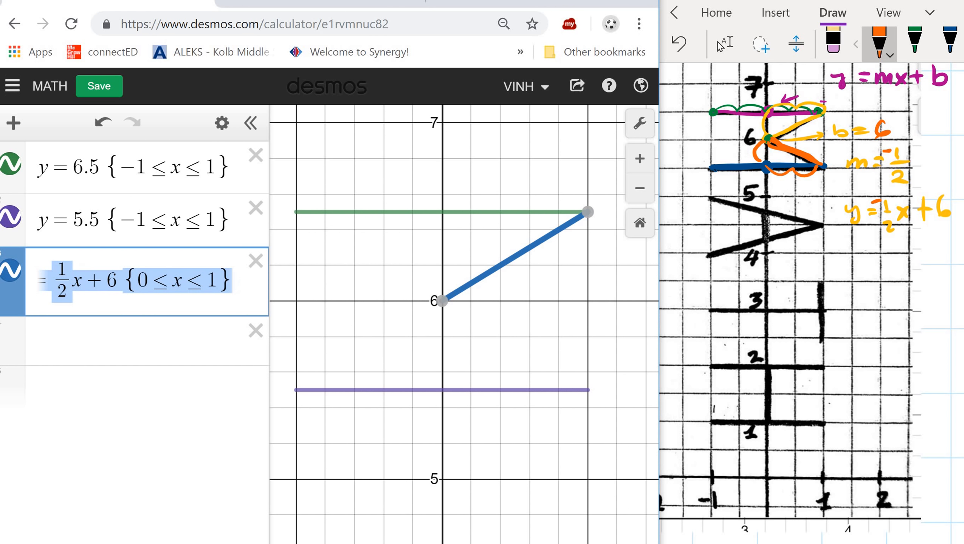
key(ctrl+c)
click(112, 329)
key(ctrl+v)
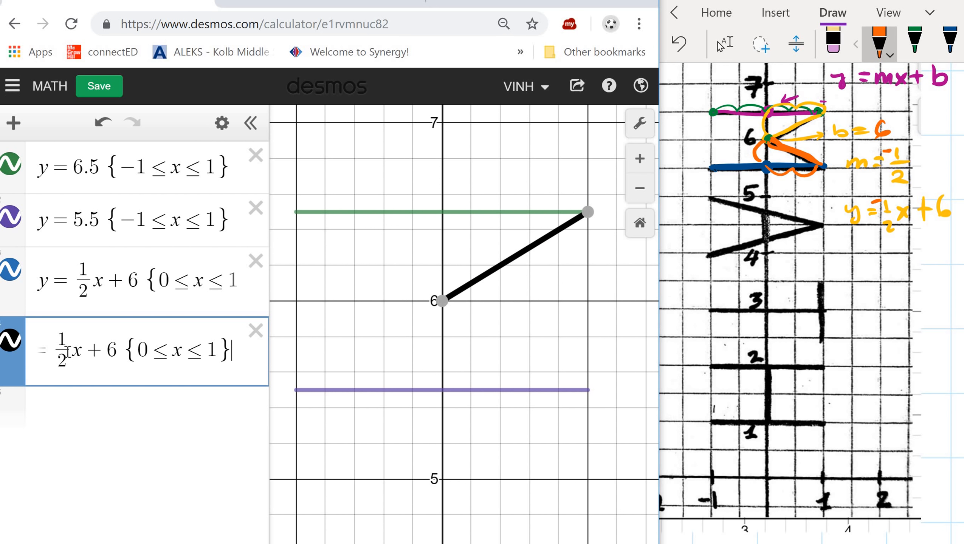
click(57, 341)
text(-)
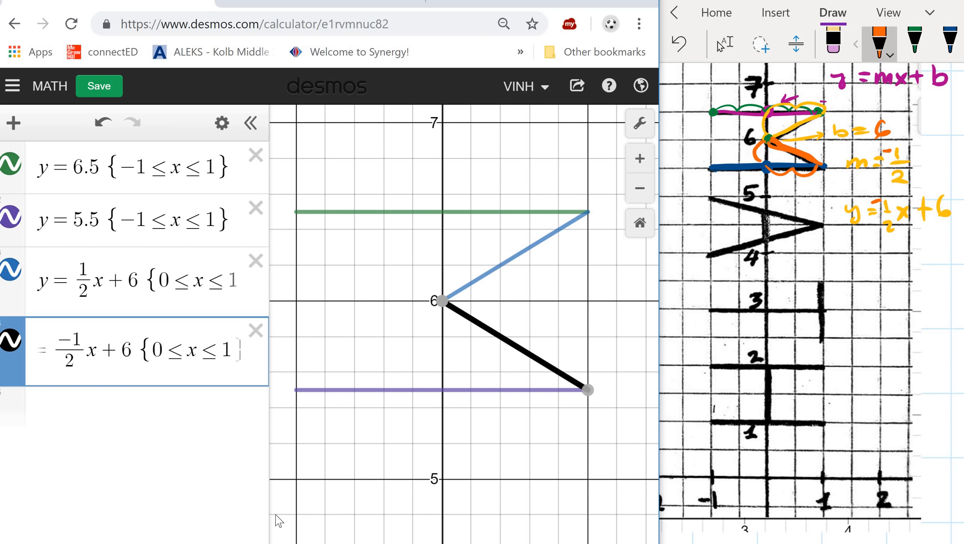
click(85, 419)
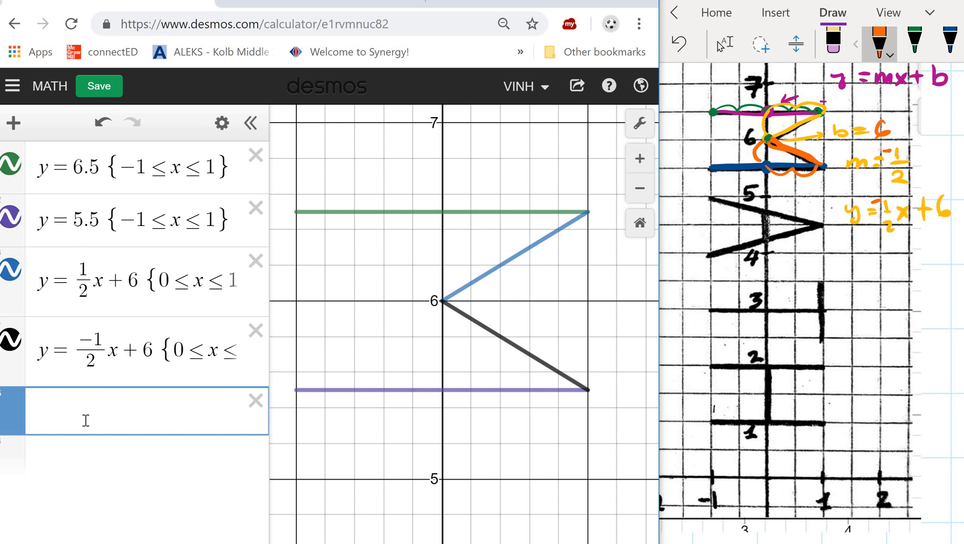
Erase the handwritten b, m and y = -1/2x + 6 notes beside the sketch in OneNote.
click(914, 43)
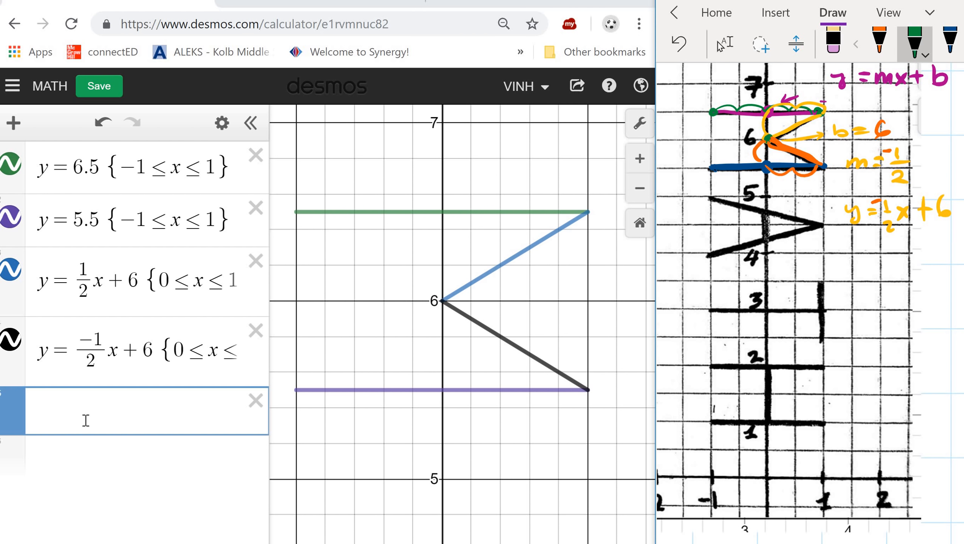
click(833, 42)
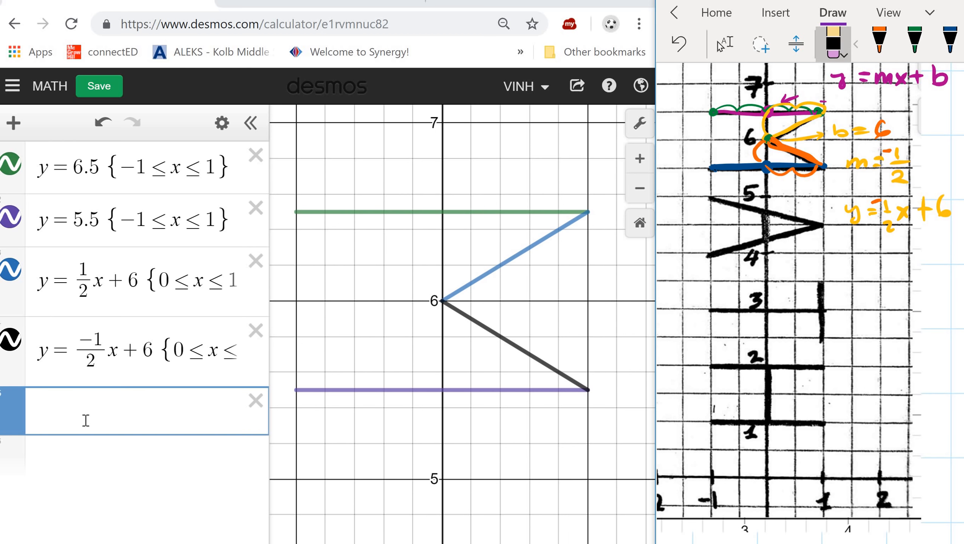
mouse_move(949, 208)
mouse_down()
mouse_move(851, 214)
mouse_move(887, 225)
mouse_move(900, 155)
mouse_move(882, 129)
mouse_move(838, 132)
mouse_up()
Trace the upper diagonal between y = 5 and y = 4.5 in green and label its y-intercept b = 4.75 with an arrow.
click(915, 43)
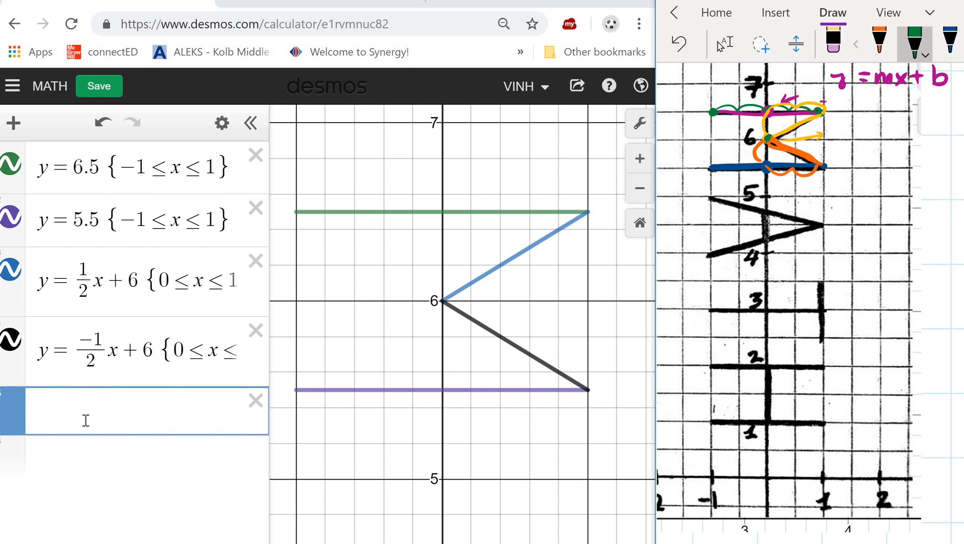
drag(710, 198, 828, 228)
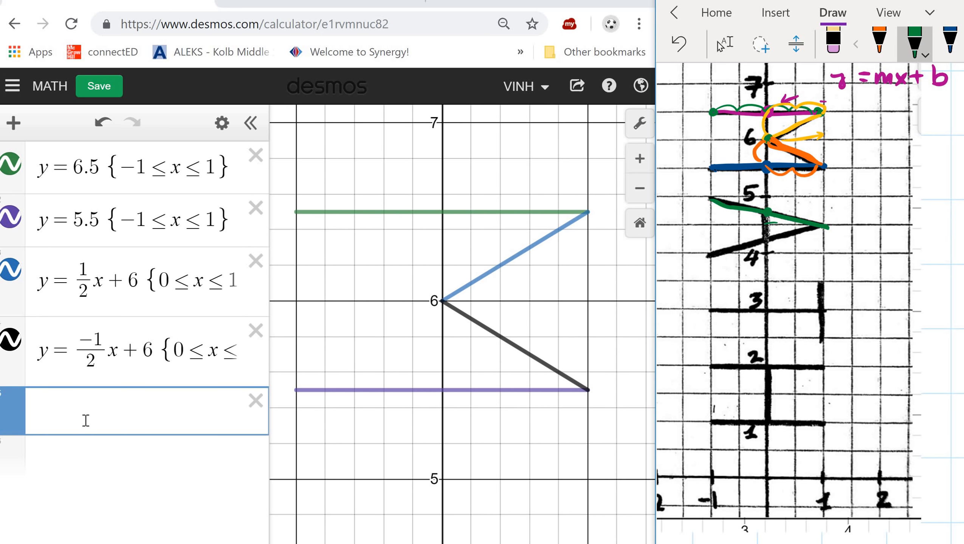
drag(781, 208, 857, 186)
drag(891, 178, 889, 188)
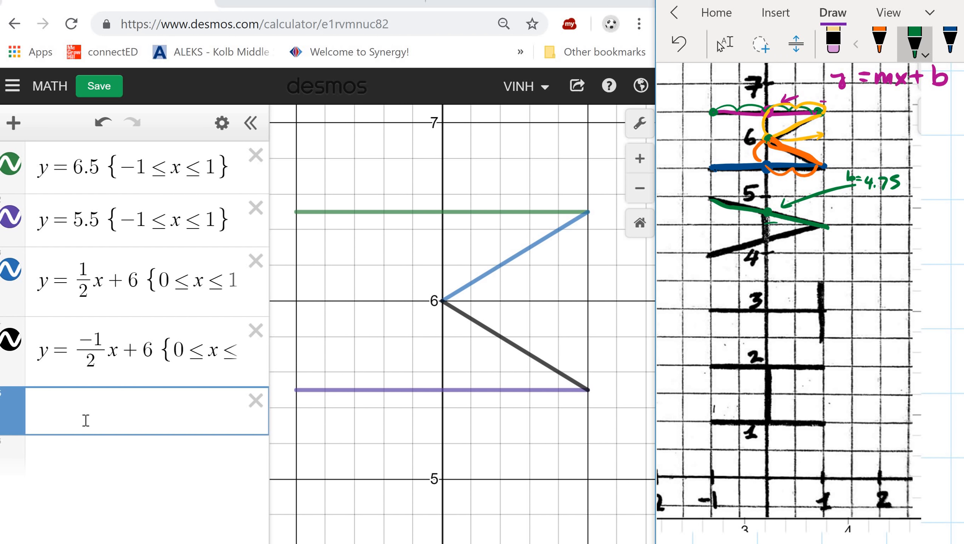
Mark the green diagonal's rise and run, and write m = -1/4 and y = -1/4x + 4.75 beneath the intercept note.
drag(845, 220, 866, 217)
drag(708, 198, 711, 202)
mouse_move(711, 202)
mouse_down()
mouse_move(709, 223)
mouse_move(815, 225)
mouse_up()
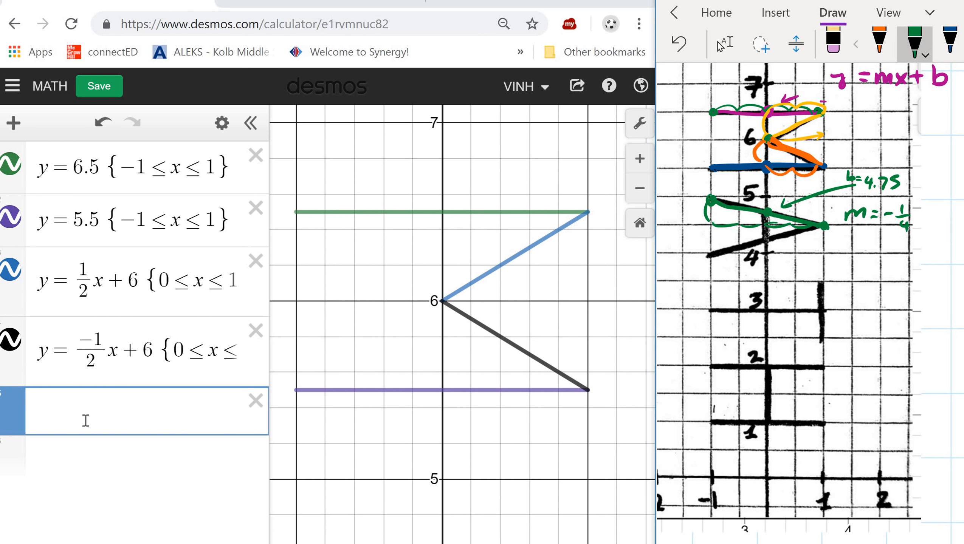
mouse_move(851, 246)
mouse_down()
mouse_move(846, 261)
mouse_move(890, 251)
mouse_move(888, 268)
mouse_up()
mouse_move(893, 242)
mouse_down()
mouse_move(904, 256)
mouse_move(949, 249)
mouse_up()
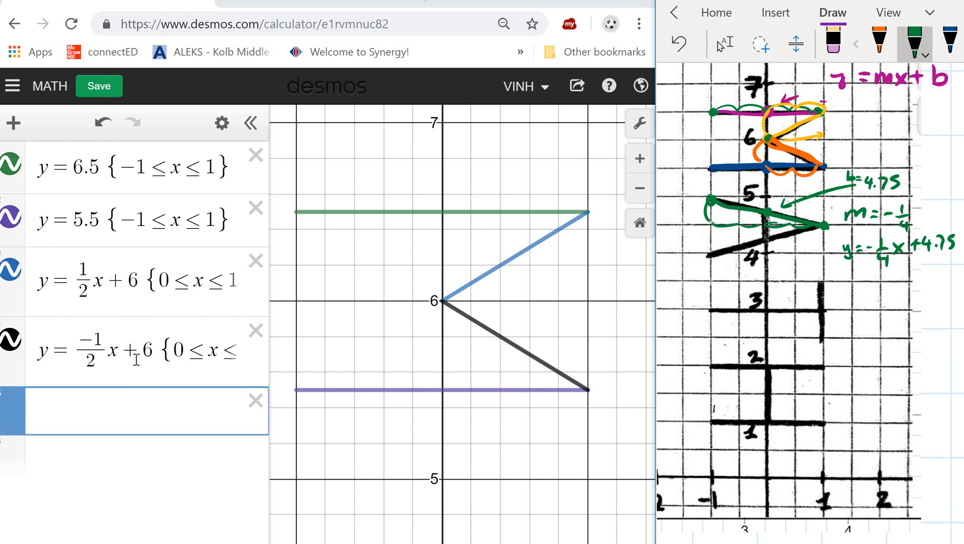
Enter y = -1/4x + 4.75 as the fifth equation in Desmos.
click(82, 411)
text(y=)
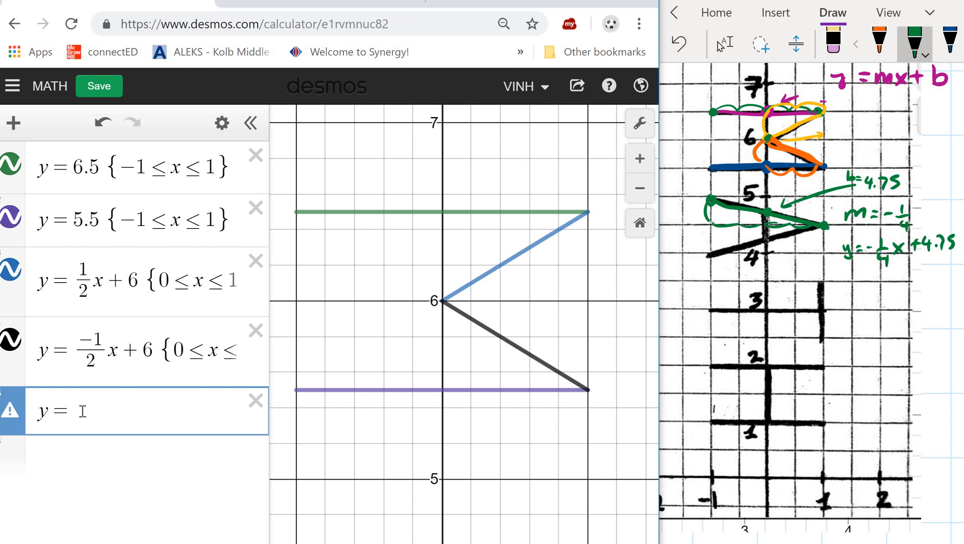
text(-1/)
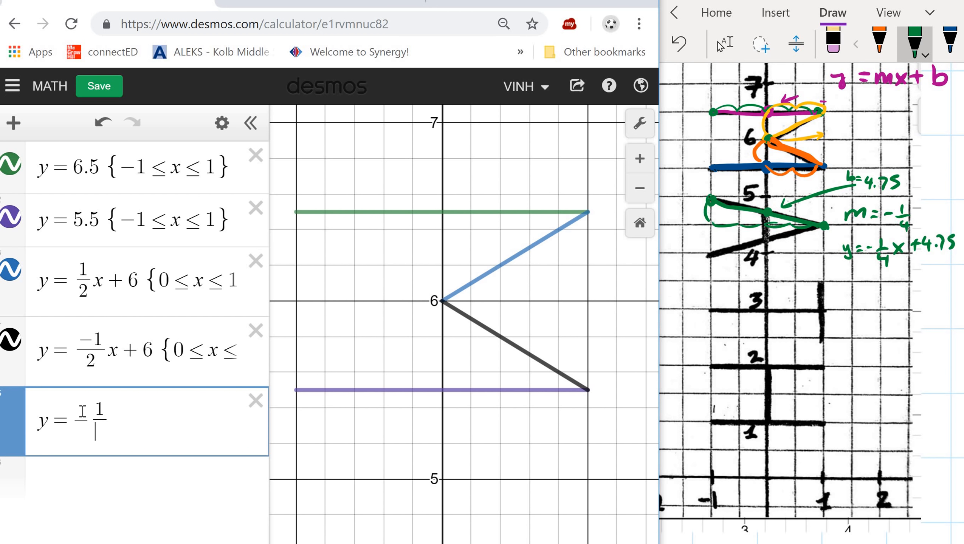
text(4x)
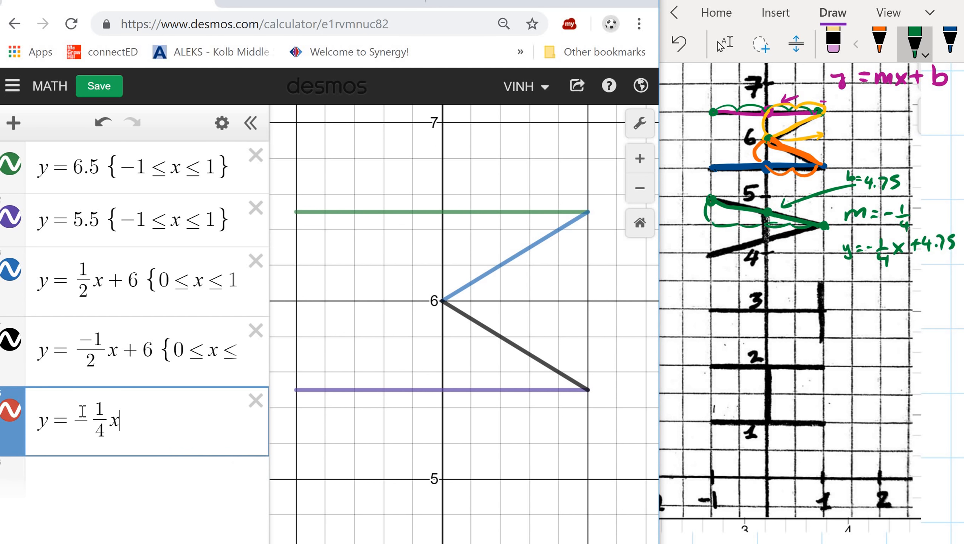
text(+4.75)
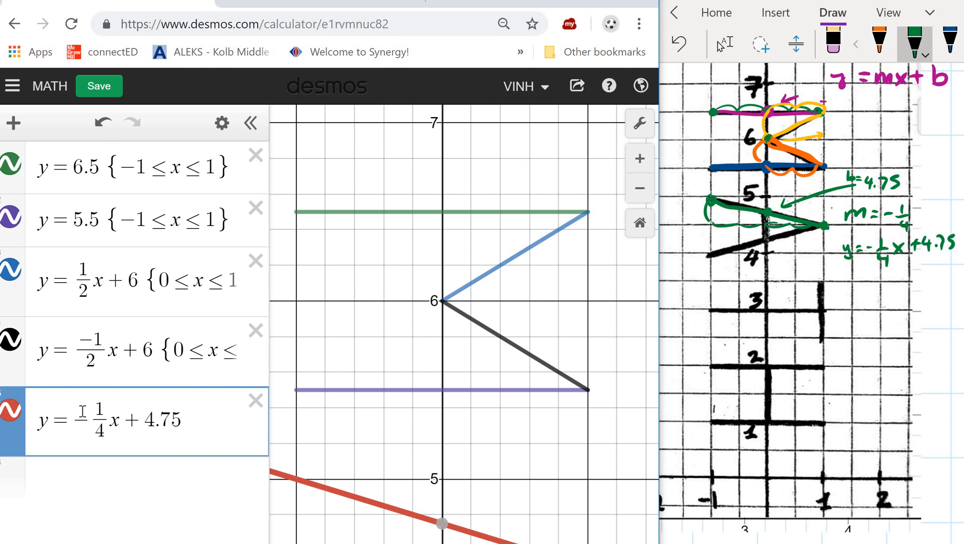
Copy the domain restriction {-1 ≤ x ≤ 1} from the second equation to the end of the fifth equation.
drag(465, 404, 466, 237)
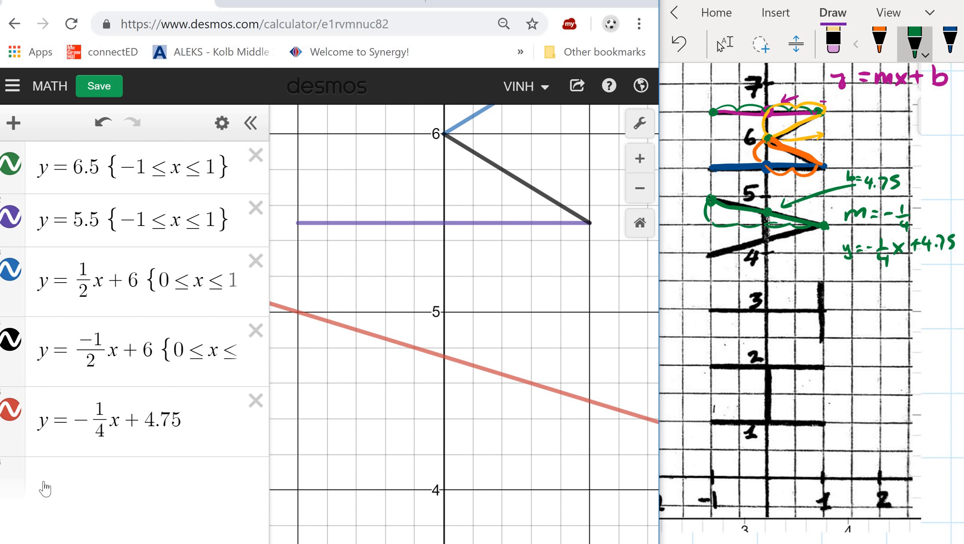
drag(109, 220, 190, 223)
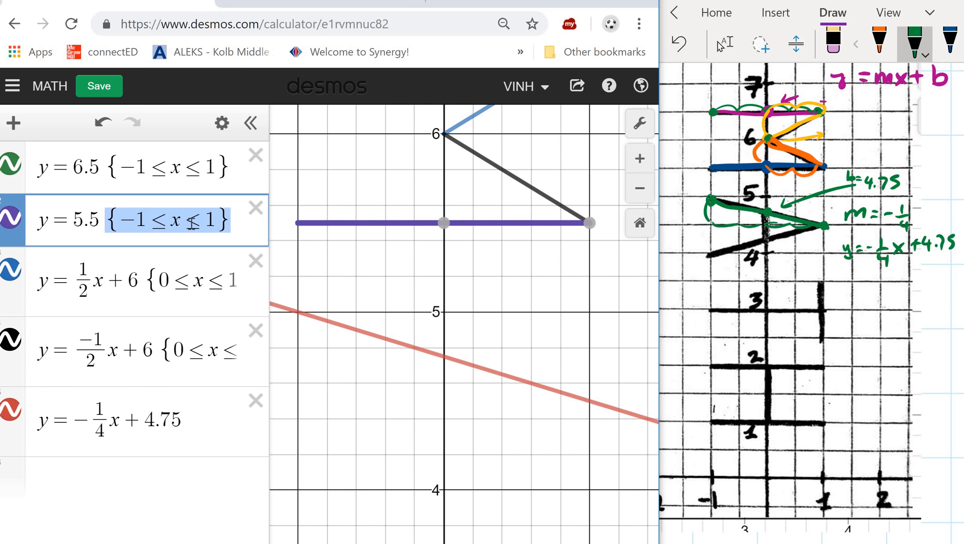
click(211, 420)
key(ctrl+v)
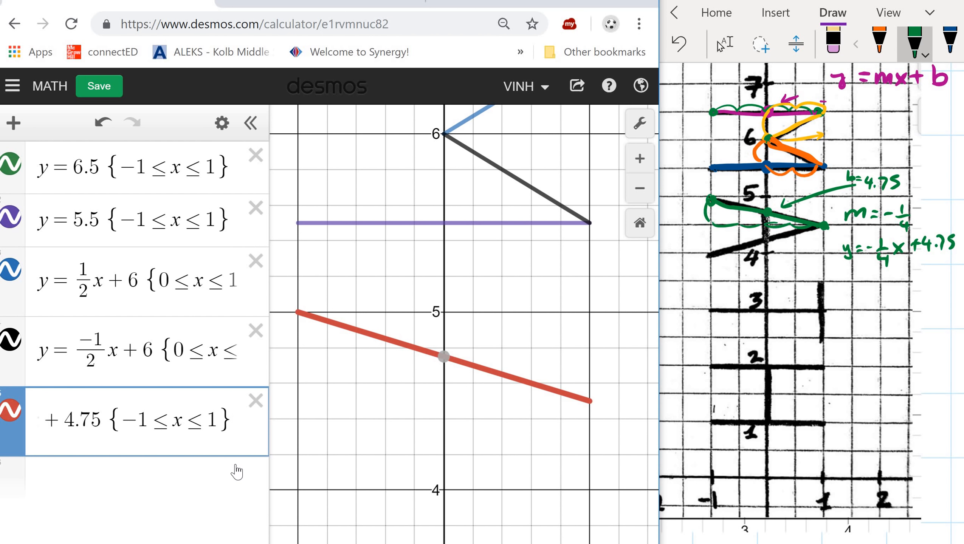
In OneNote, trace the lower diagonal ending at y = 4 in orange and label its y-intercept b = 4.25 with an arrow.
click(878, 43)
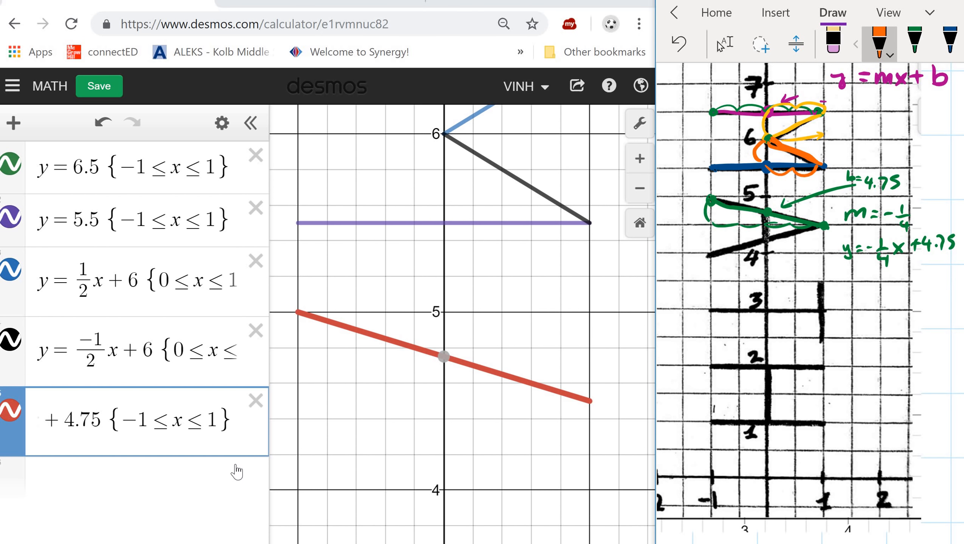
mouse_move(712, 256)
mouse_down()
mouse_move(823, 225)
mouse_move(720, 256)
mouse_up()
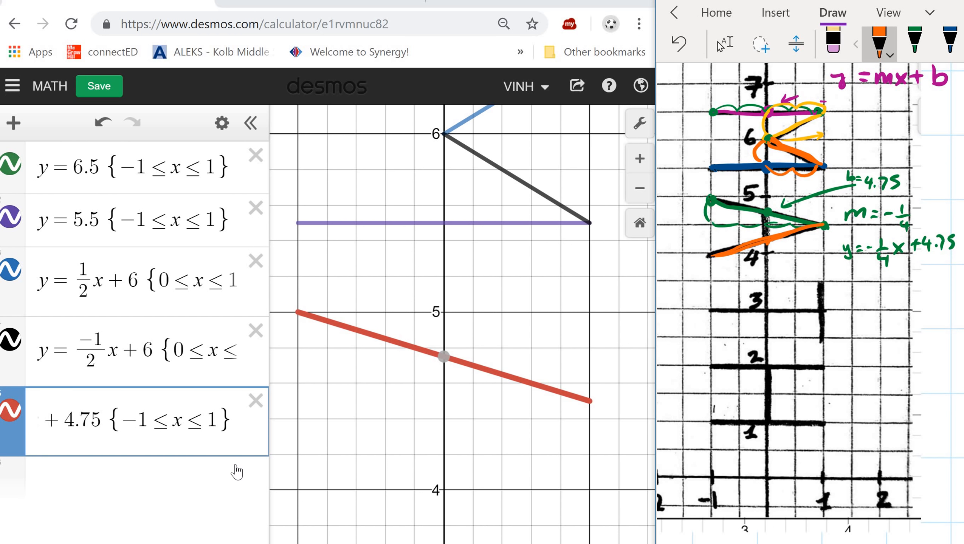
drag(774, 250, 852, 300)
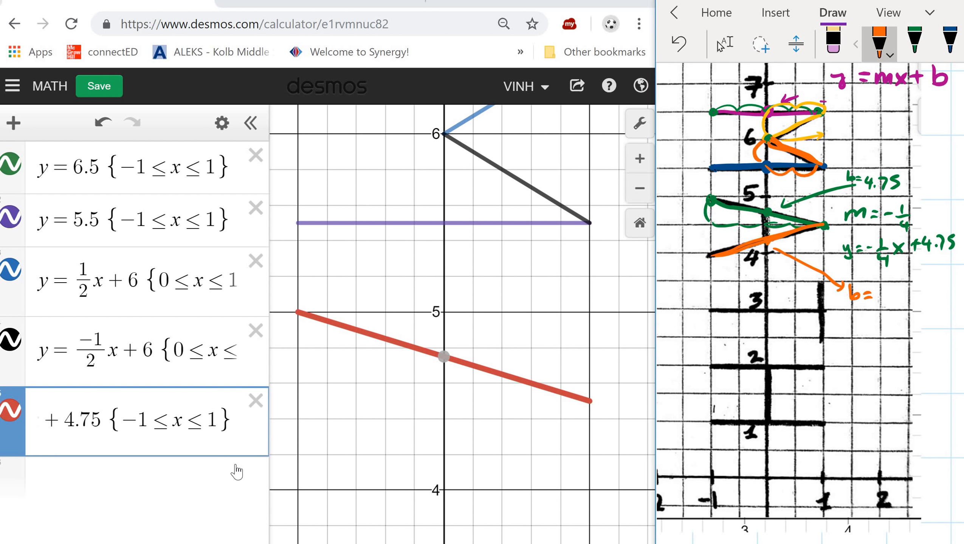
drag(921, 281, 913, 293)
Mark the lower orange diagonal's rise and run, and write its slope as m = 1/4.
drag(853, 320, 867, 329)
mouse_move(708, 256)
mouse_down()
mouse_move(715, 223)
mouse_move(821, 224)
mouse_up()
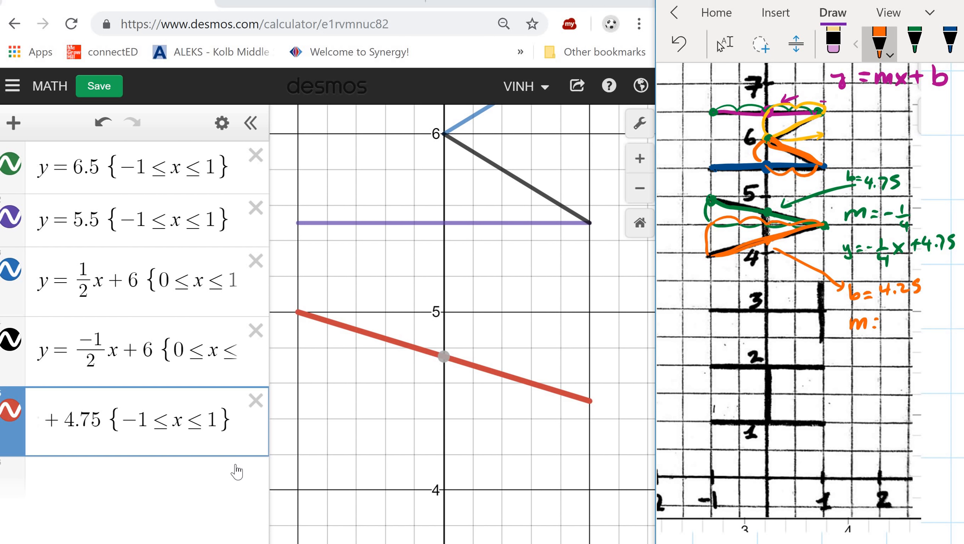
drag(892, 309, 892, 319)
mouse_move(884, 321)
mouse_down()
mouse_move(903, 318)
mouse_move(900, 332)
mouse_up()
drag(896, 324, 895, 346)
Write the equation y = 1/4x + 4.25 in orange under the slope note.
mouse_move(840, 355)
mouse_down()
mouse_move(838, 371)
mouse_move(875, 358)
mouse_up()
drag(867, 360, 877, 367)
drag(874, 361, 874, 375)
click(890, 356)
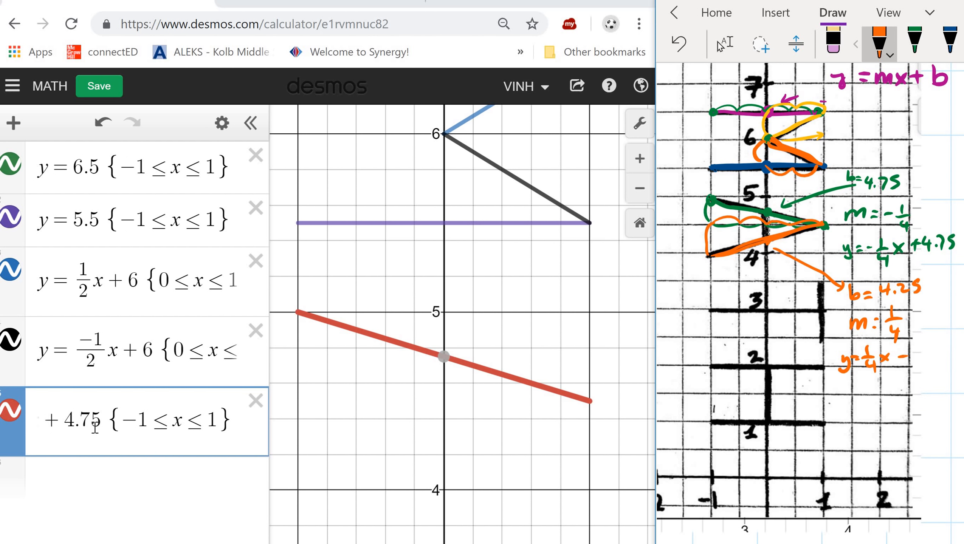
click(925, 357)
drag(912, 357, 935, 356)
Duplicate the entire fifth Desmos equation, including its domain restriction, into the sixth row.
click(231, 426)
key(shift+Left)
key(shift+Left)
key(shift+Left)
key(shift+Left)
key(shift+Left)
key(shift+Left)
key(shift+Left)
key(shift+Left)
key(shift+Left)
key(shift+Left)
key(shift+Left)
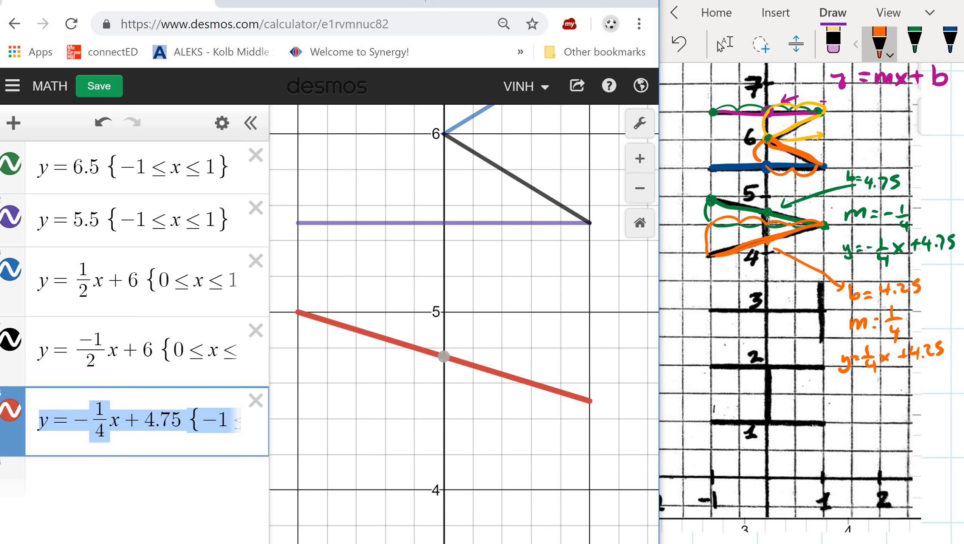
click(100, 495)
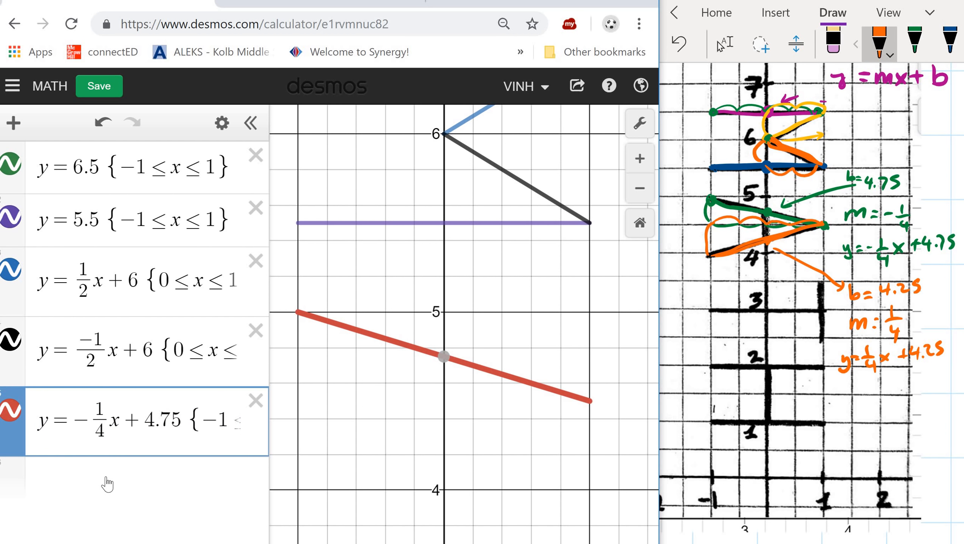
click(107, 479)
key(ctrl+v)
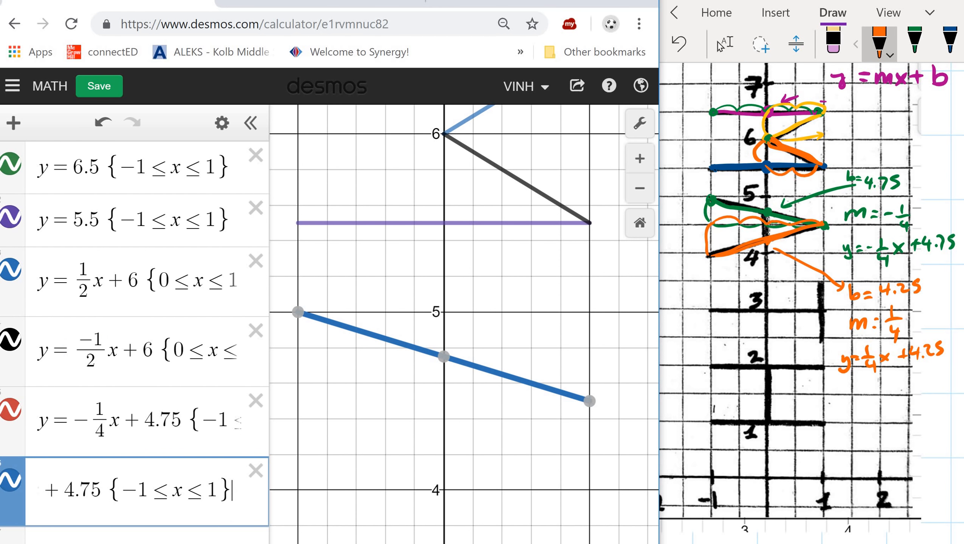
Change the sixth equation's slope to +1/4 and its y-intercept to 4.25.
click(62, 492)
key(Left)
key(Left)
key(Left)
key(Left)
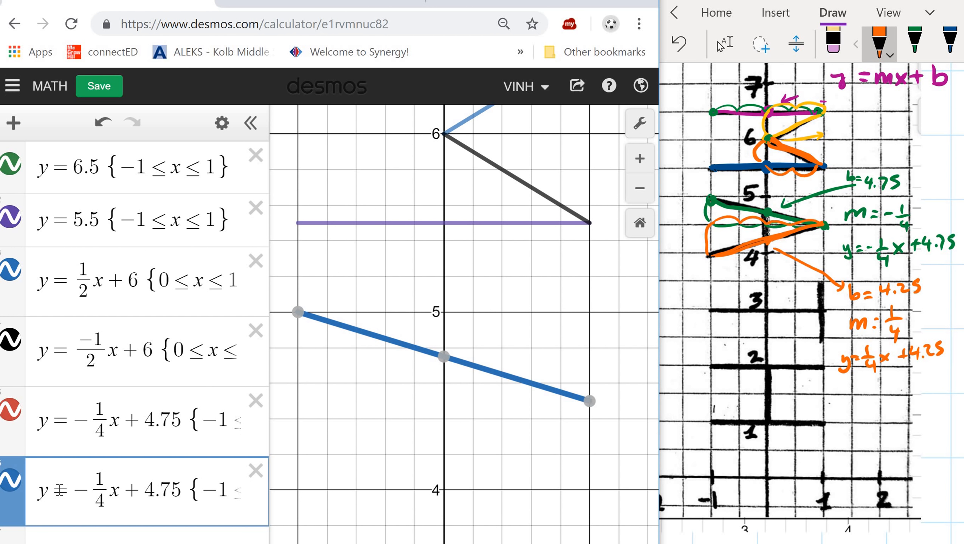
key(BackSpace)
text(+)
key(Right)
key(Right)
key(Right)
key(Right)
key(Right)
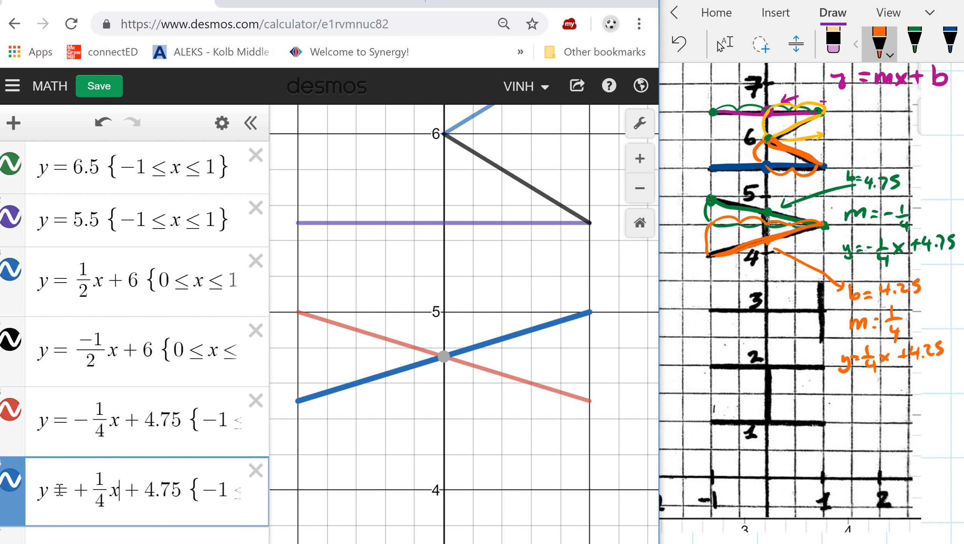
key(Right)
key(Delete)
text(2)
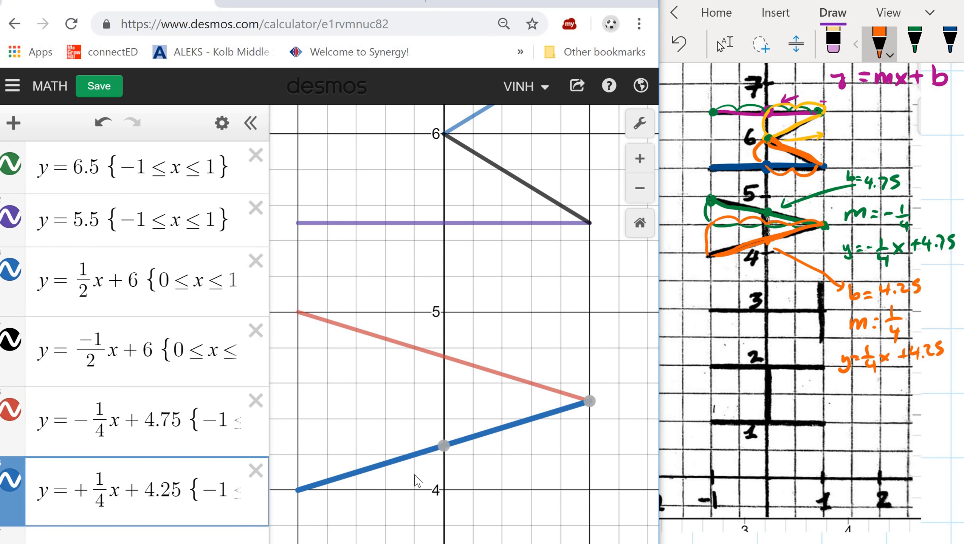
click(537, 488)
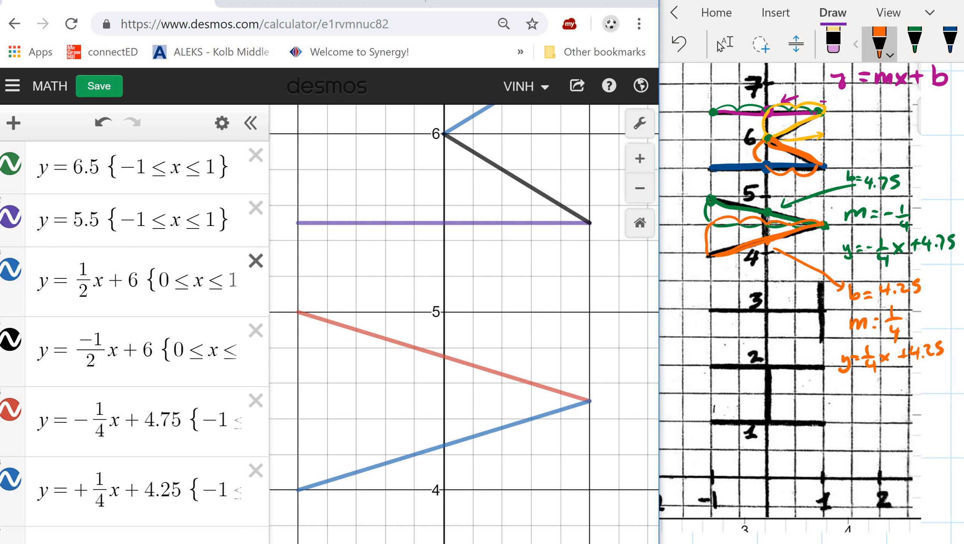
Add three expression rows below the sixth equation and enter x = 0 in the first of them.
click(172, 539)
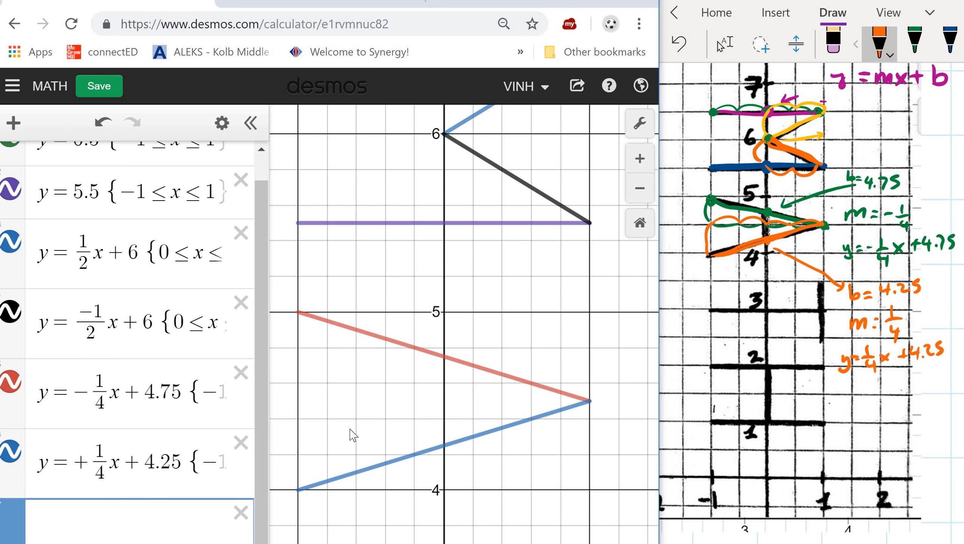
key(Return)
key(Return)
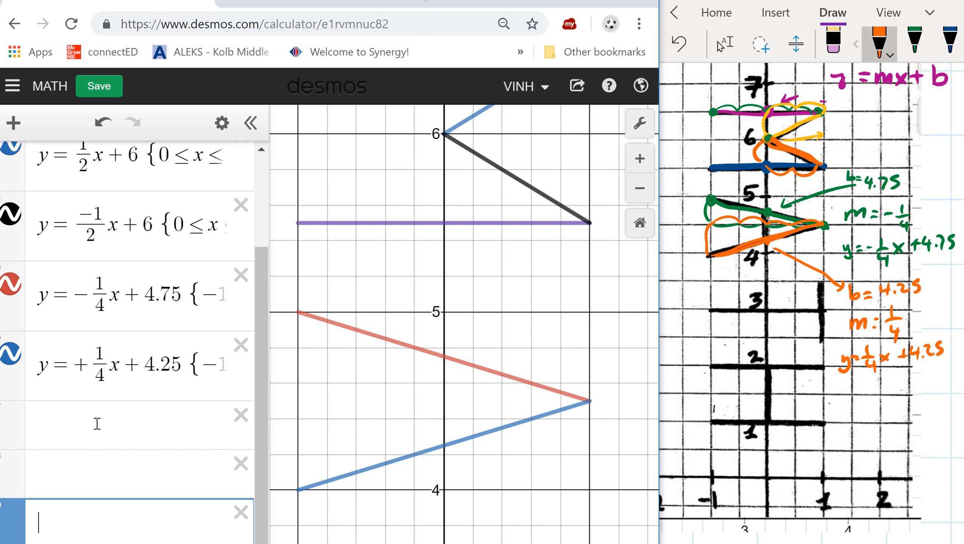
click(97, 424)
text(x=0)
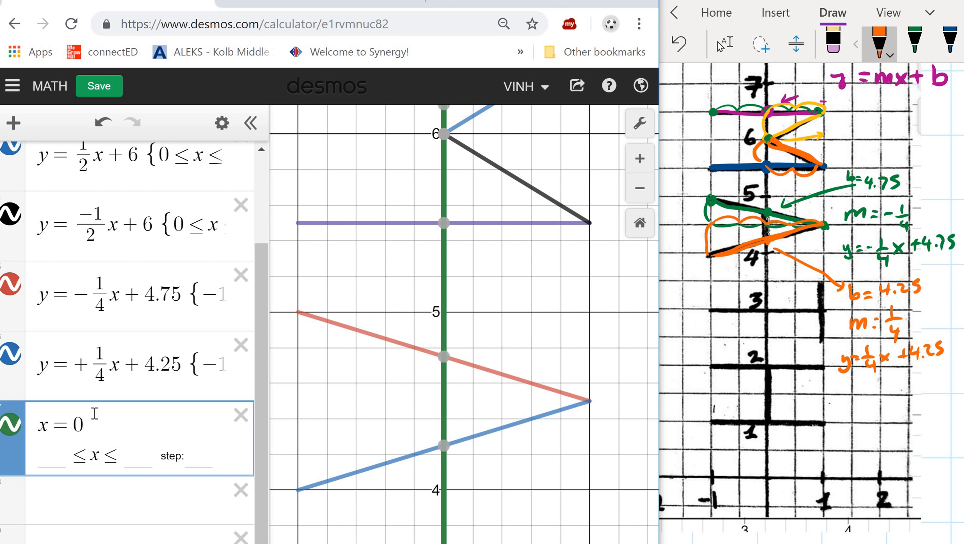
Copy the domain restriction {−1 ≤ x ≤ 1} from the fifth equation and append it to x = 0.
click(473, 365)
scroll(464, 324, up, 3)
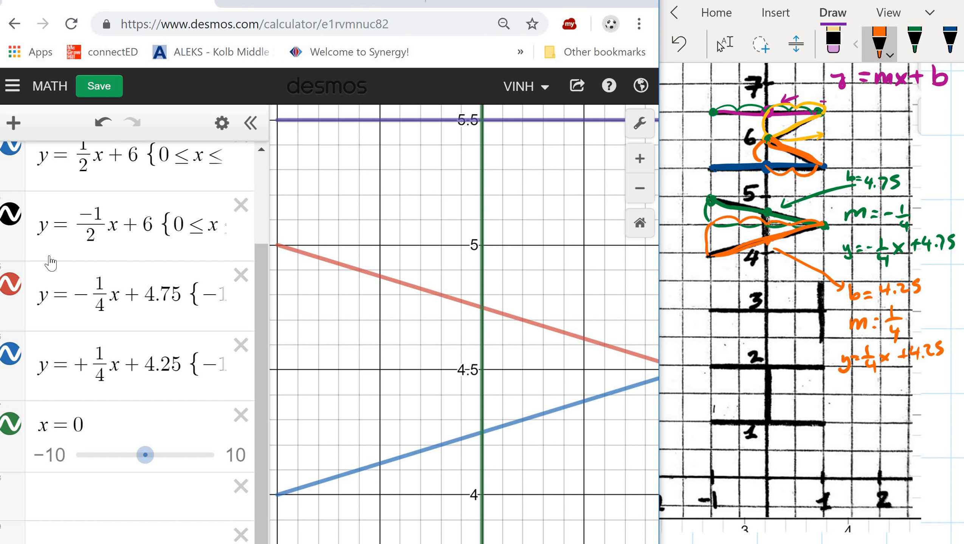
drag(49, 257, 497, 437)
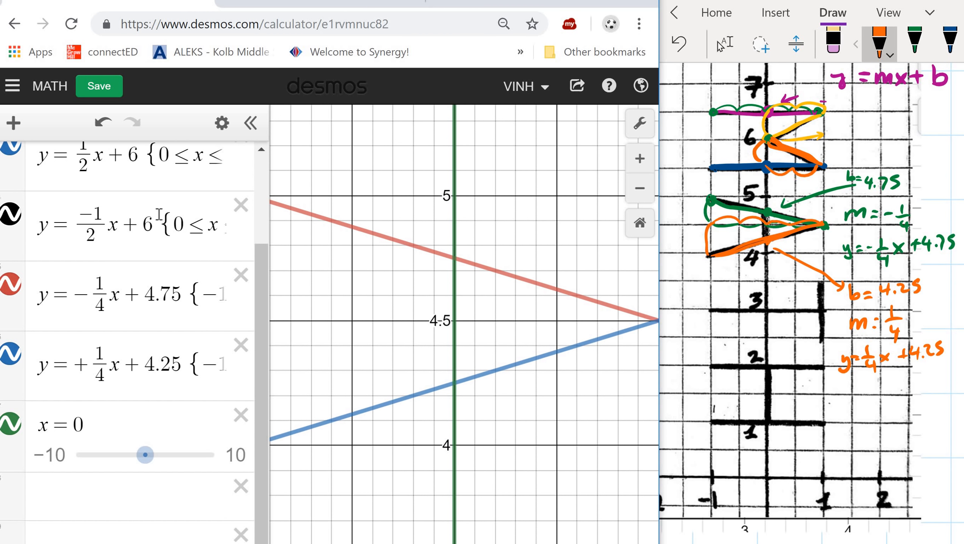
click(156, 230)
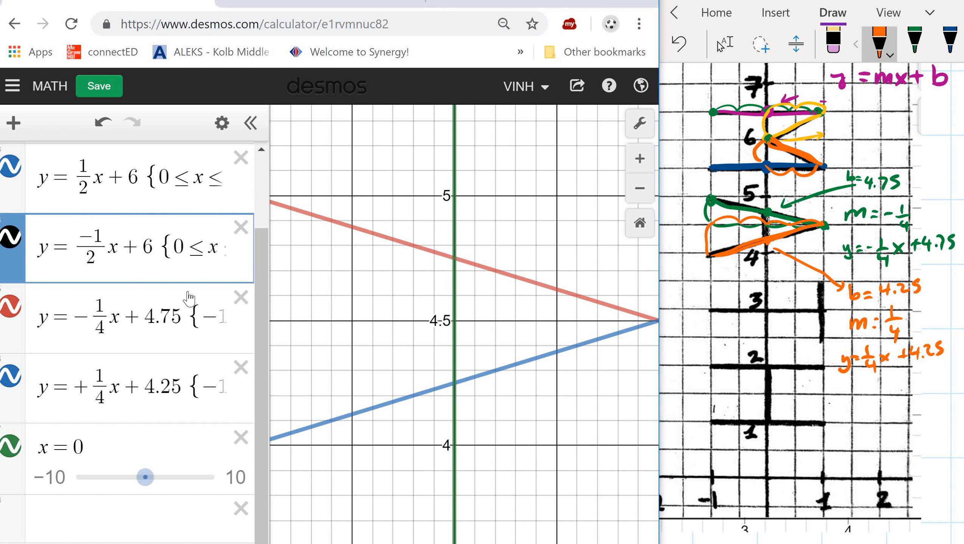
click(188, 317)
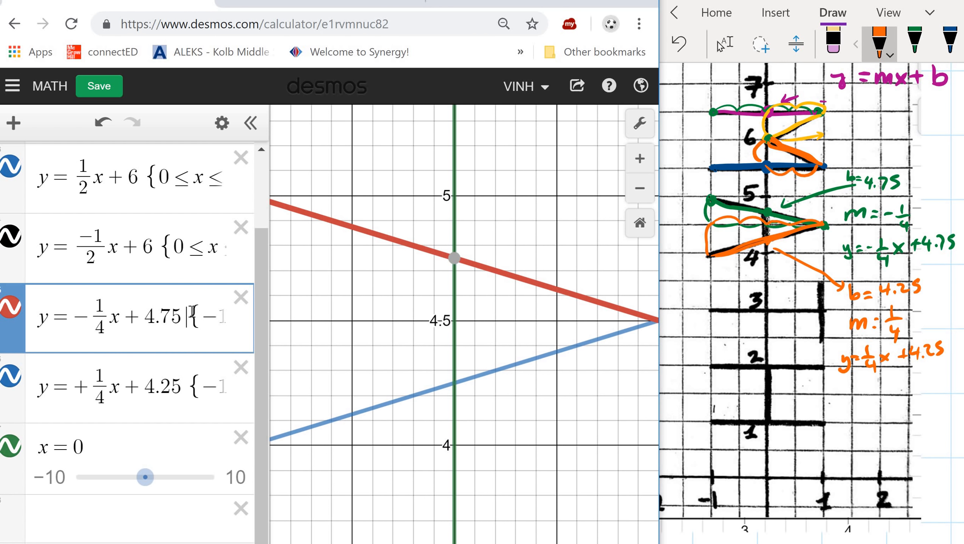
drag(200, 313, 299, 333)
key(ctrl+c)
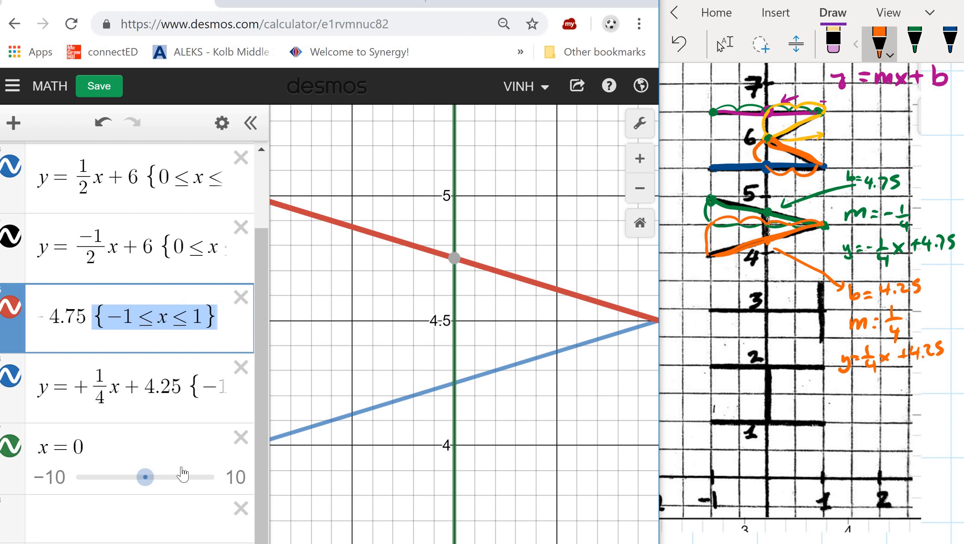
click(166, 437)
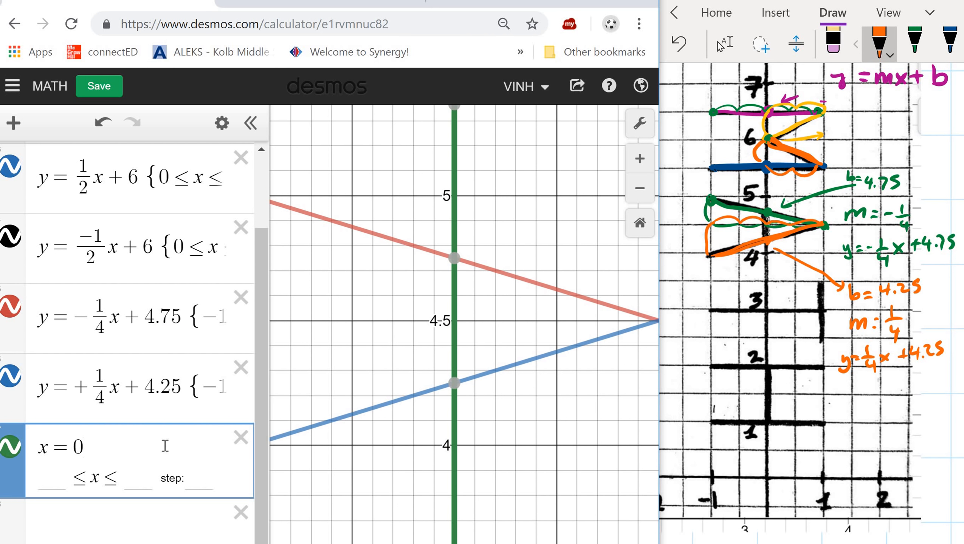
key(ctrl+v)
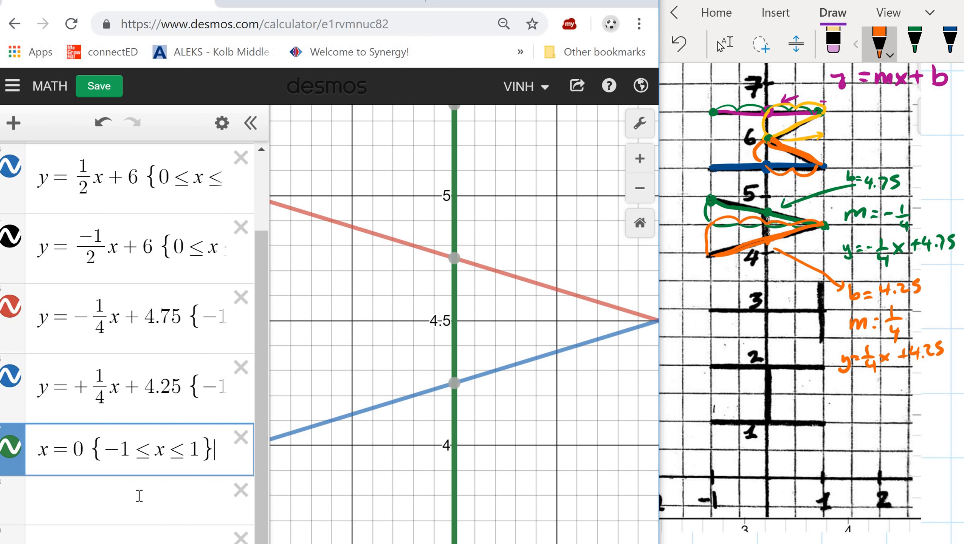
Change the restriction on x = 0 to the range {4.25 ≤ y ≤ 4.751}.
click(154, 453)
key(Delete)
text(y)
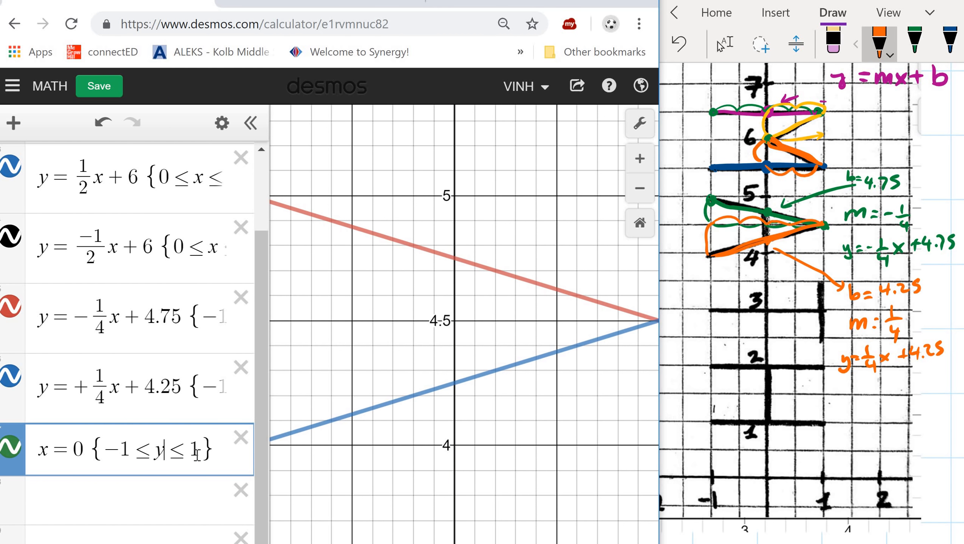
double_click(160, 450)
click(131, 450)
drag(130, 449, 104, 453)
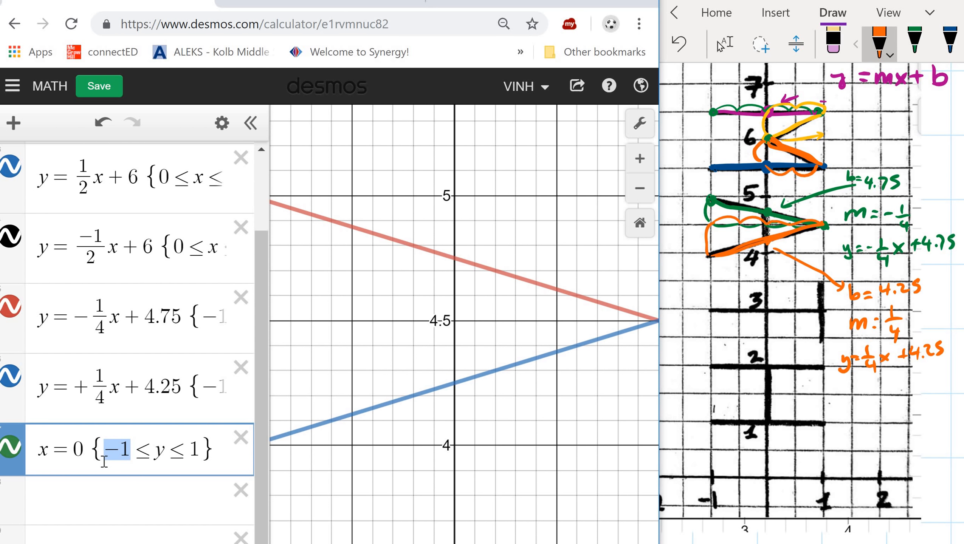
text(4.25)
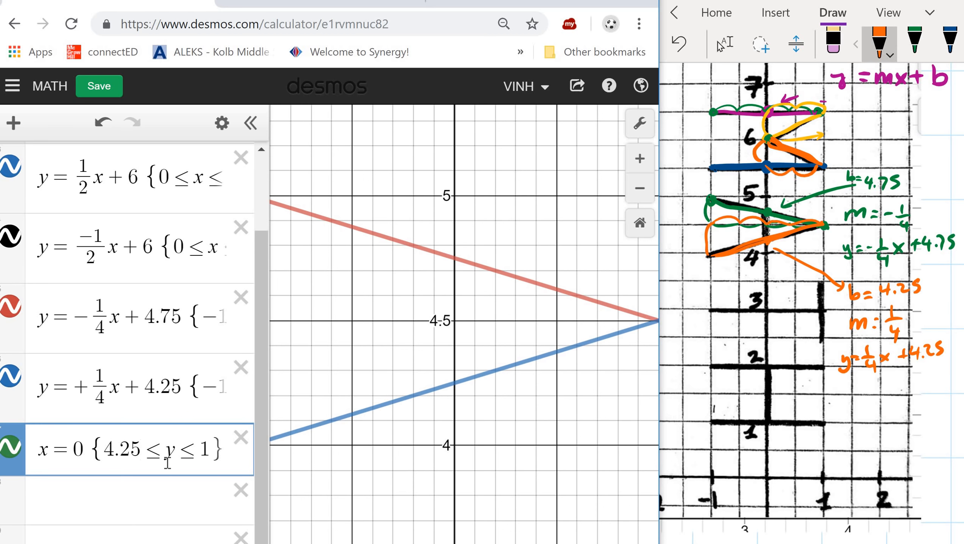
click(204, 449)
text(4.7)
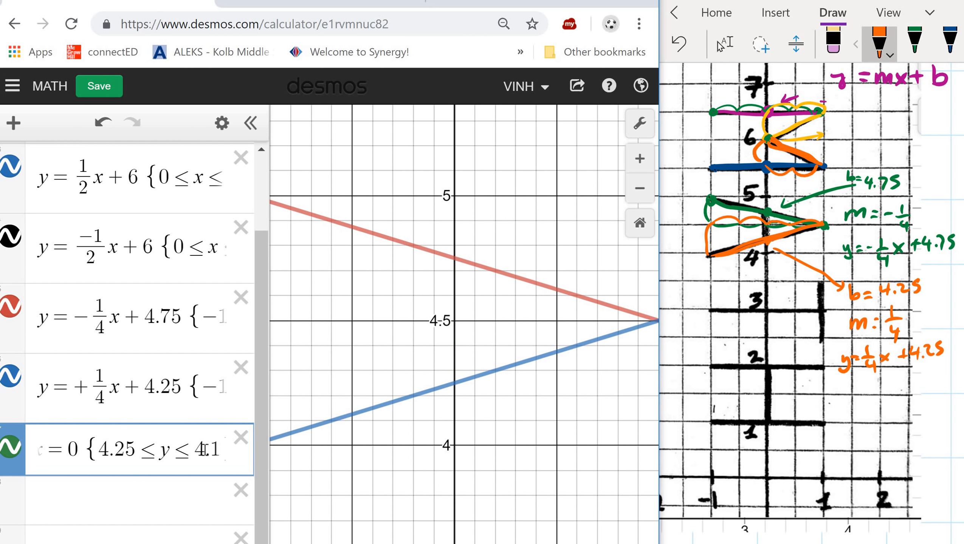
text(5)
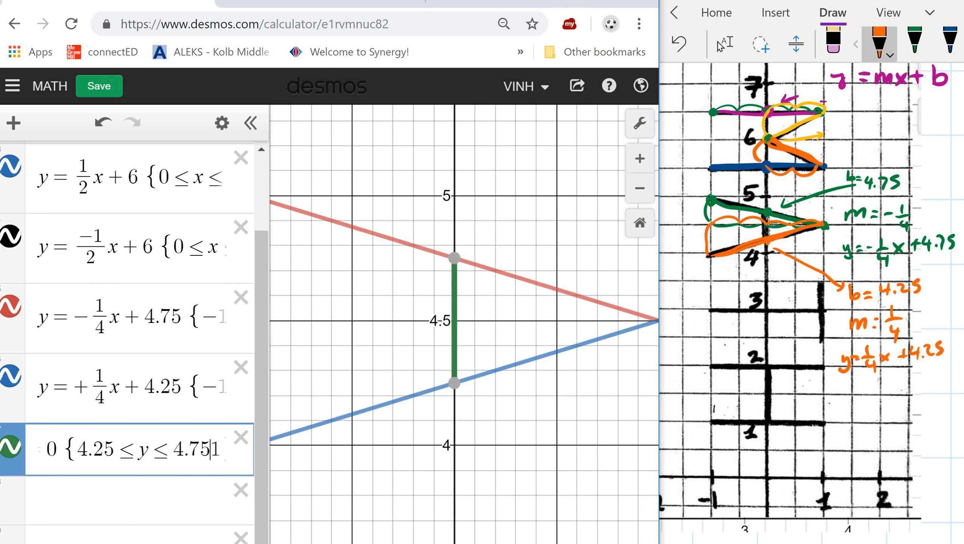
Review the graphed segments between y = 4 and y = 6.5 against the sketch.
scroll(583, 309, down, 3)
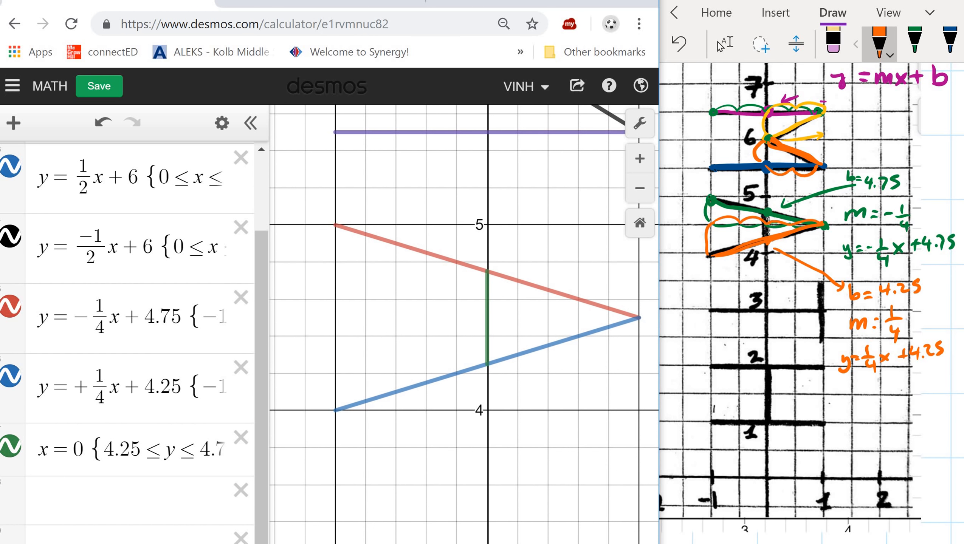
drag(524, 232, 454, 328)
scroll(472, 336, down, 3)
scroll(457, 327, down, 2)
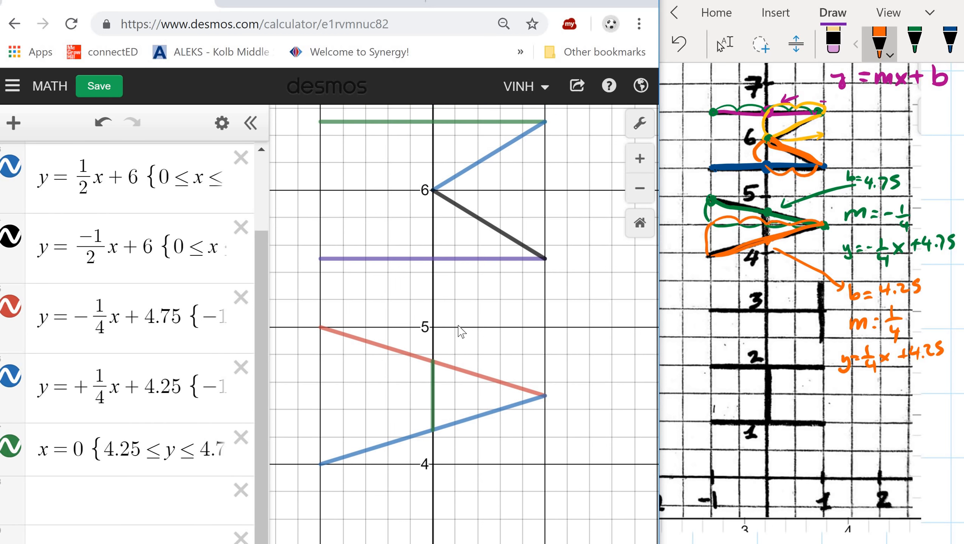
scroll(189, 302, down, 1)
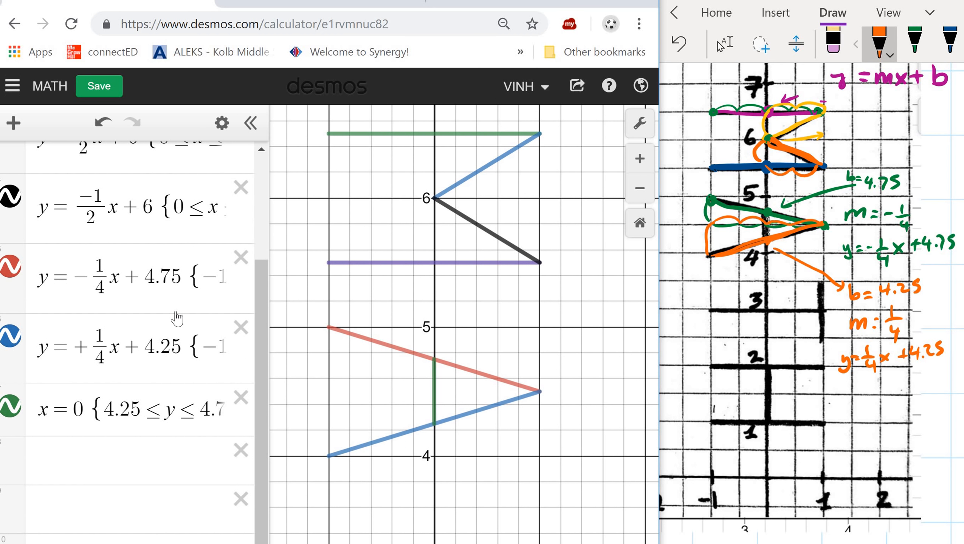
drag(479, 445, 477, 421)
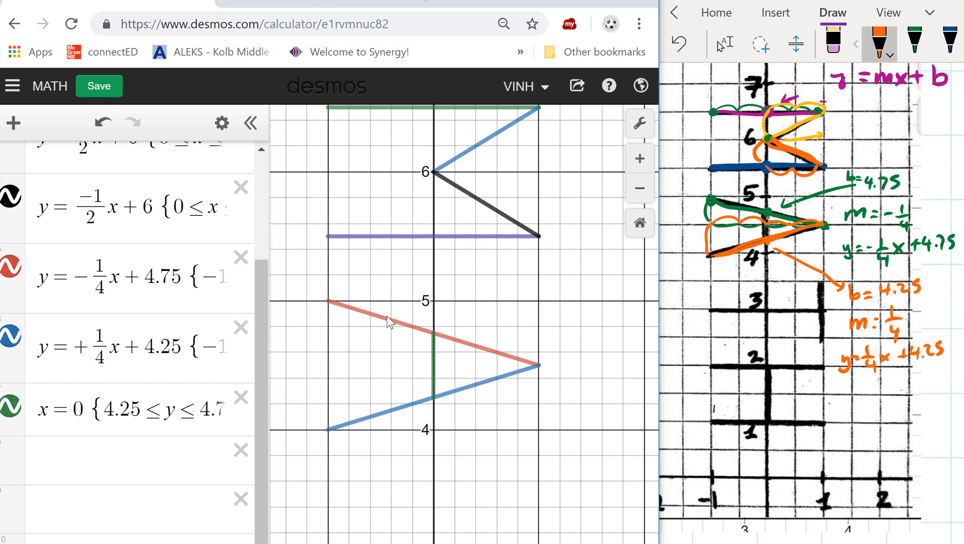
scroll(390, 322, up, 1)
drag(429, 387, 435, 342)
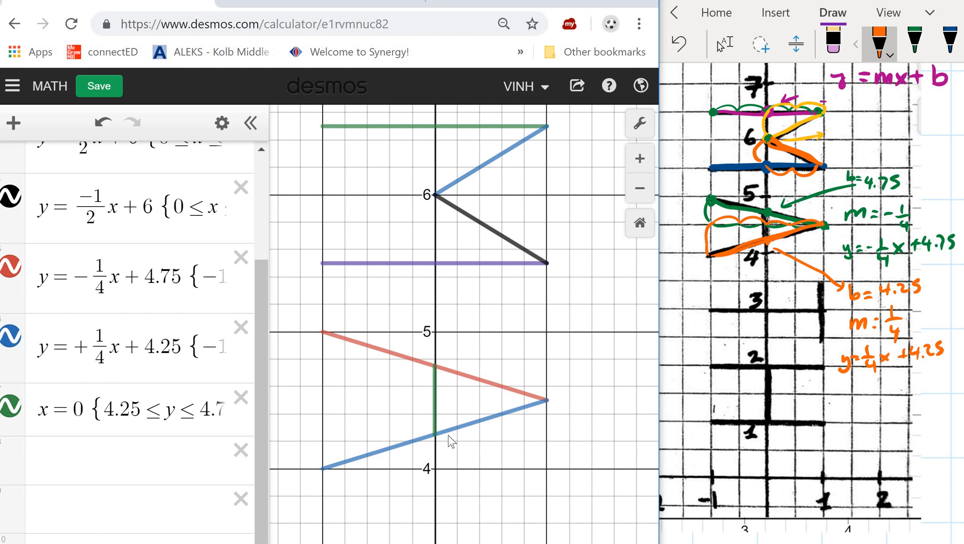
Trace the sketch's horizontal segment at y = 3 in blue, from x = −1 to x = 1.
drag(464, 454, 462, 332)
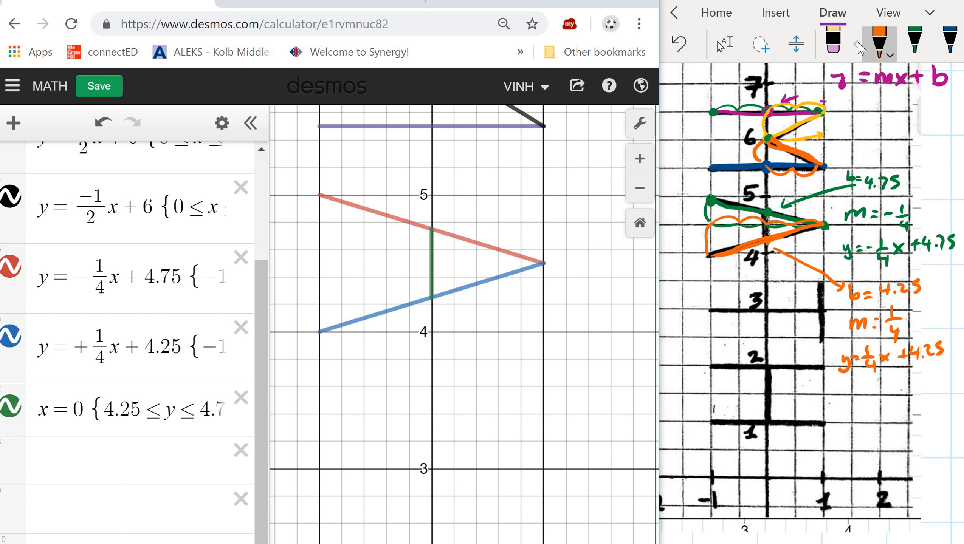
click(950, 42)
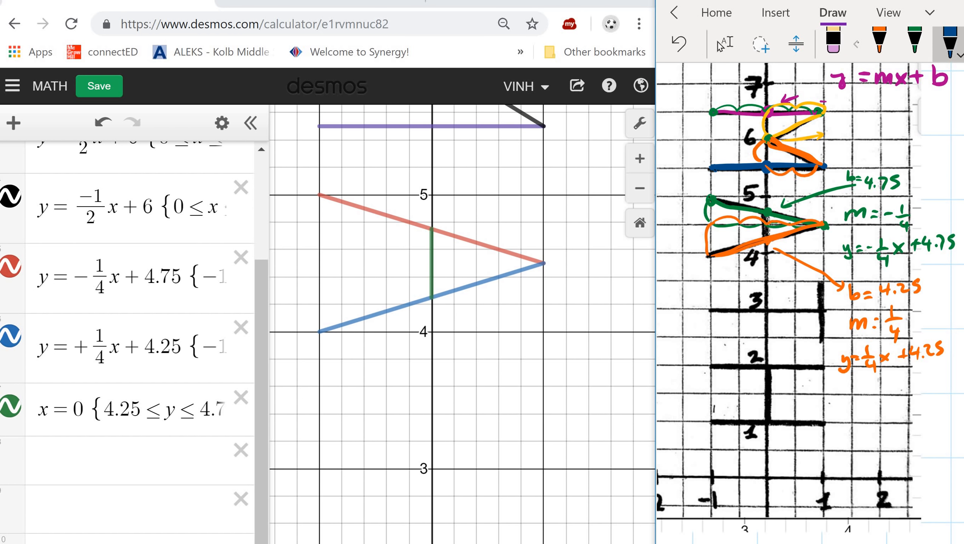
mouse_move(729, 313)
mouse_down()
mouse_move(824, 311)
mouse_move(717, 308)
mouse_move(819, 306)
mouse_up()
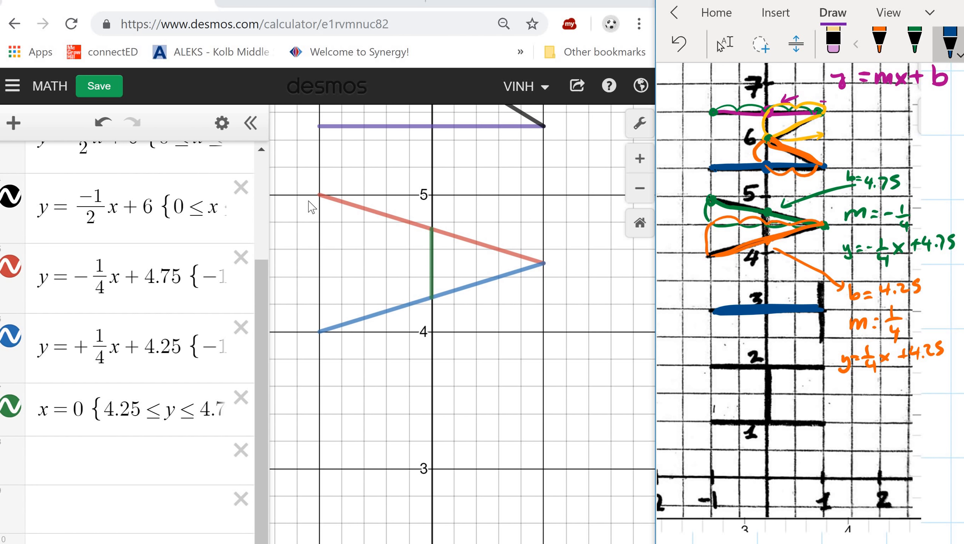
Duplicate the entire first Desmos equation, including its domain restriction, into the empty row below x = 0.
scroll(91, 278, up, 3)
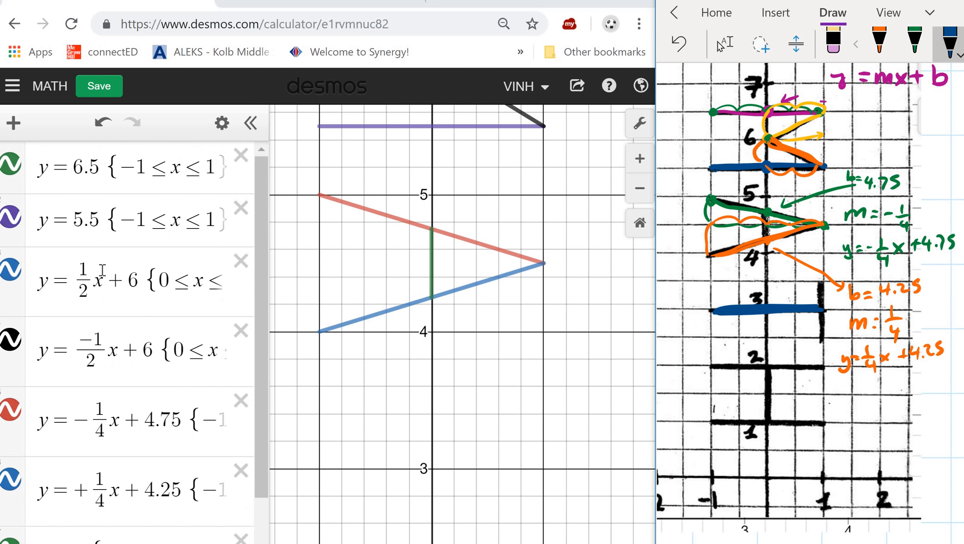
click(36, 166)
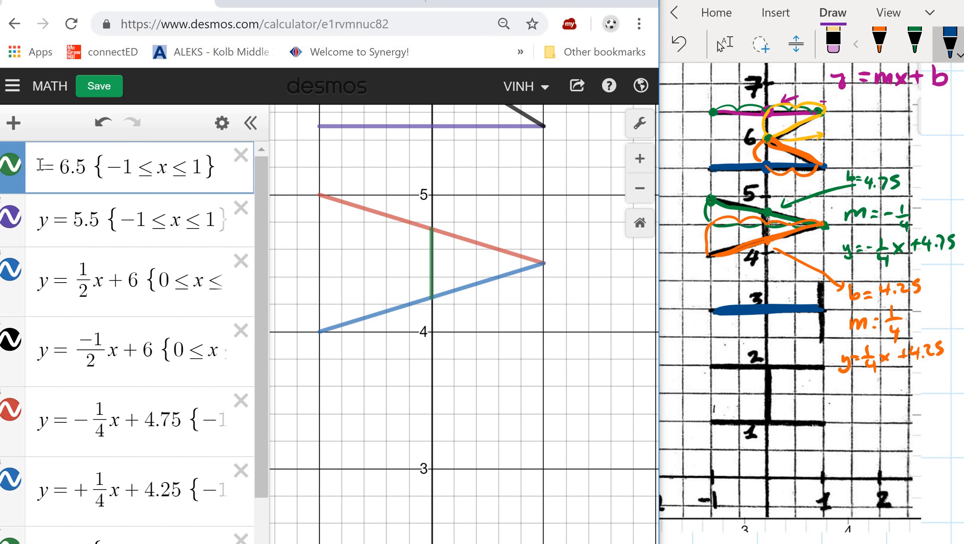
key(Delete)
key(ctrl+a)
key(ctrl+c)
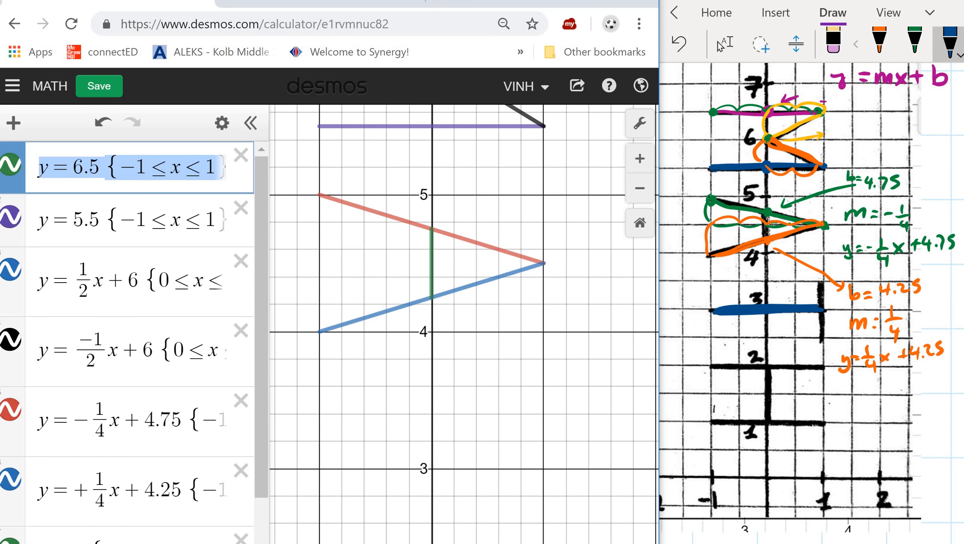
scroll(160, 334, down, 4)
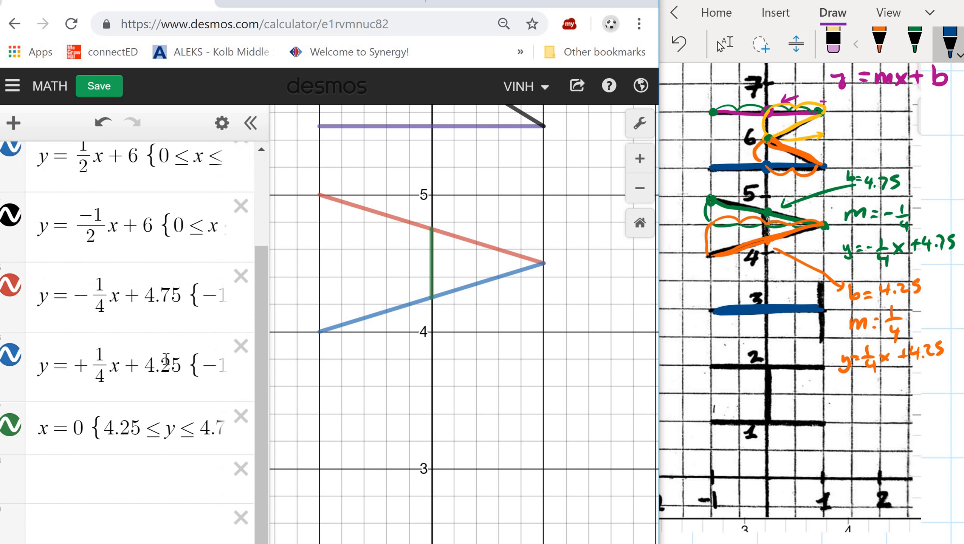
click(104, 468)
key(ctrl+v)
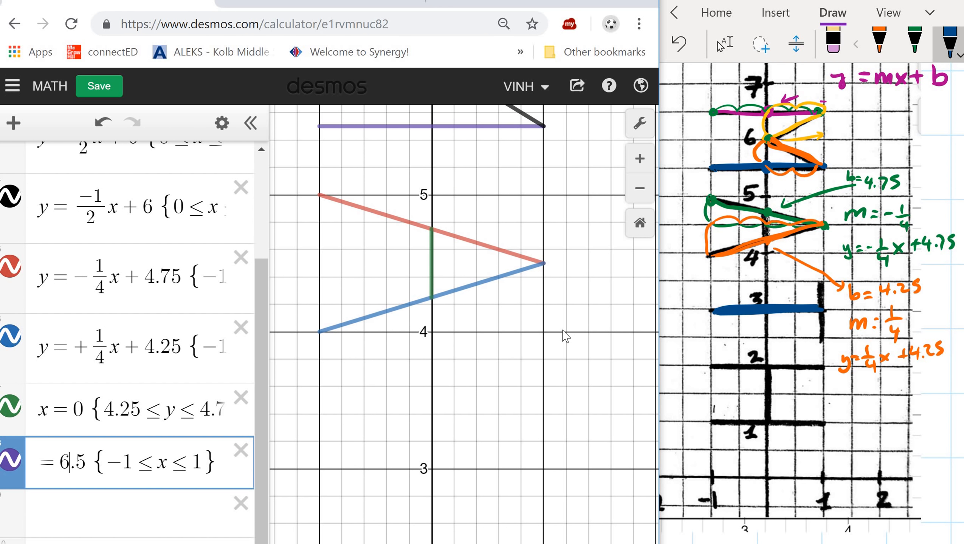
Change the duplicated horizontal line's equation to y = 3, keeping its domain restriction.
key(BackSpace)
key(Delete)
key(Delete)
text(3)
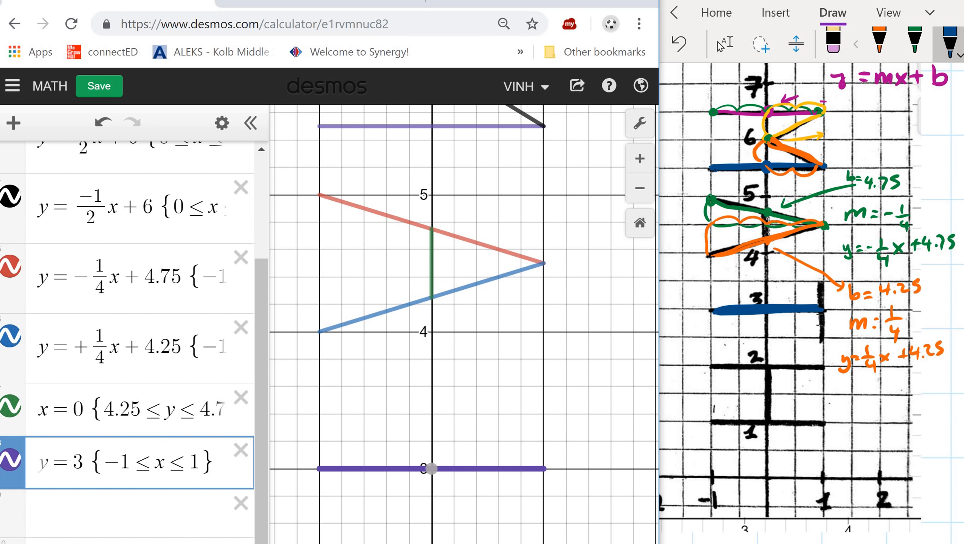
Trace the sketch's short vertical segment at x = 1 in green and put the pen away.
click(915, 41)
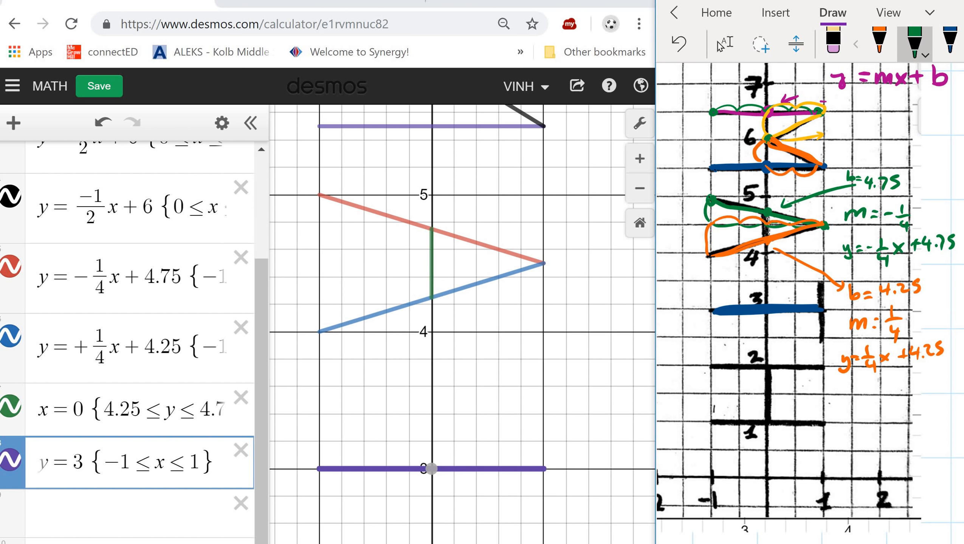
drag(823, 283, 823, 324)
click(721, 44)
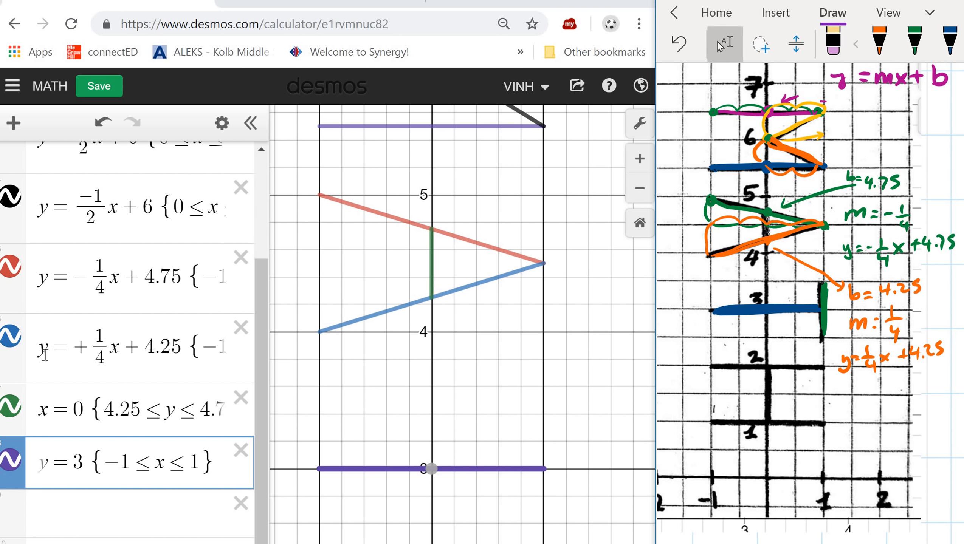
Duplicate the x = 0 equation with its y restriction into the empty row below y = 3.
click(43, 411)
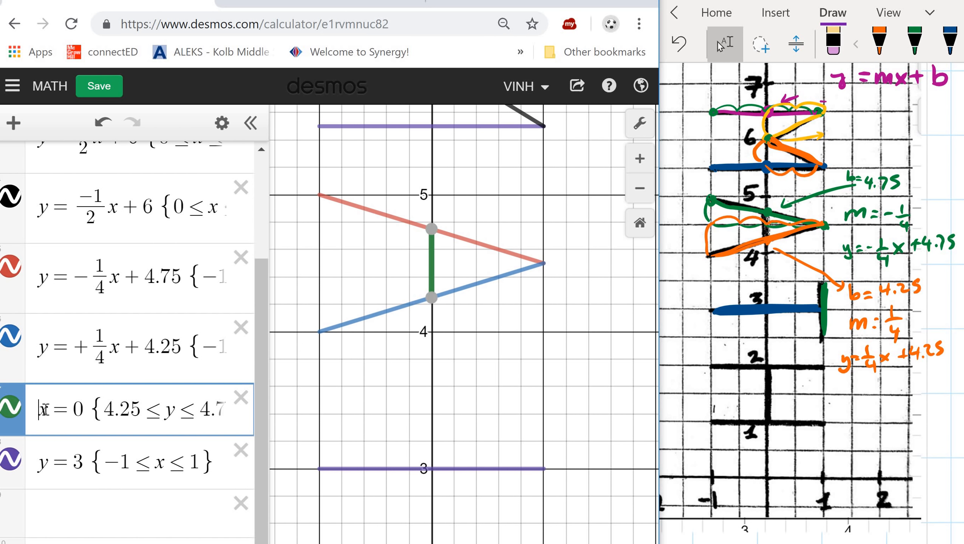
drag(43, 411, 248, 438)
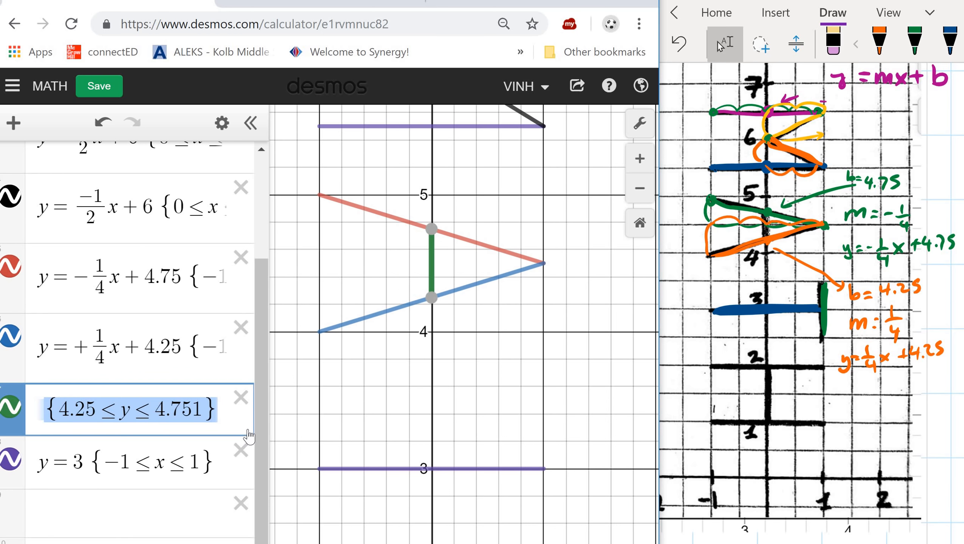
click(61, 504)
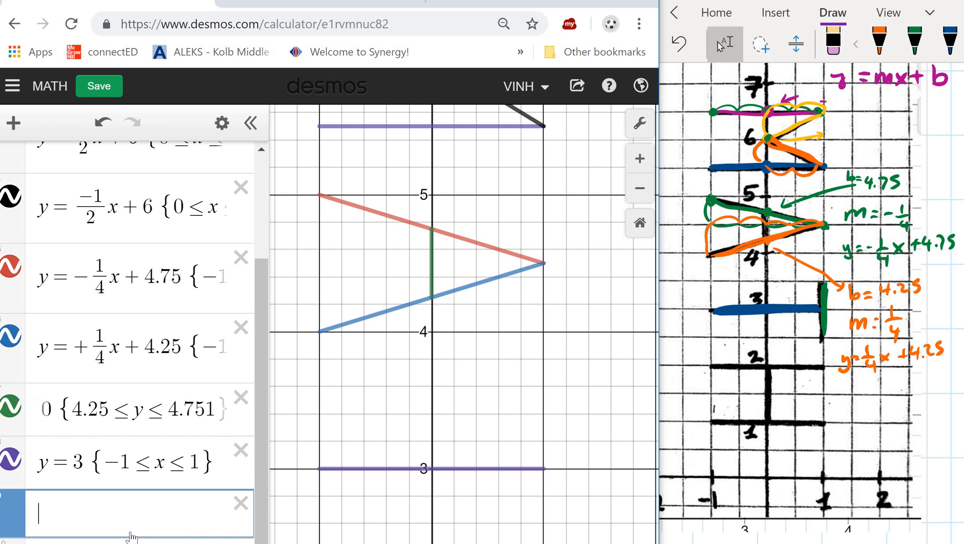
text({4.25≤y≤4.751})
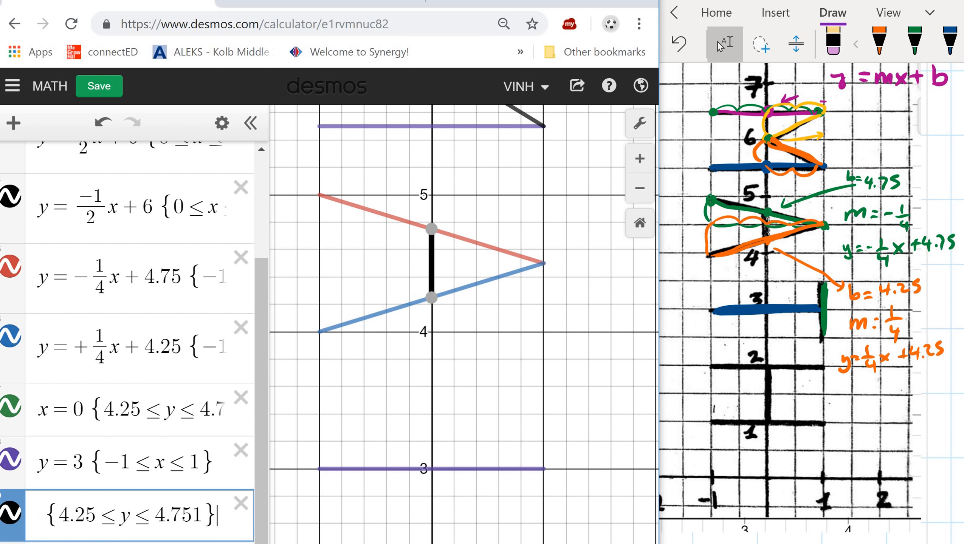
drag(48, 507, 46, 505)
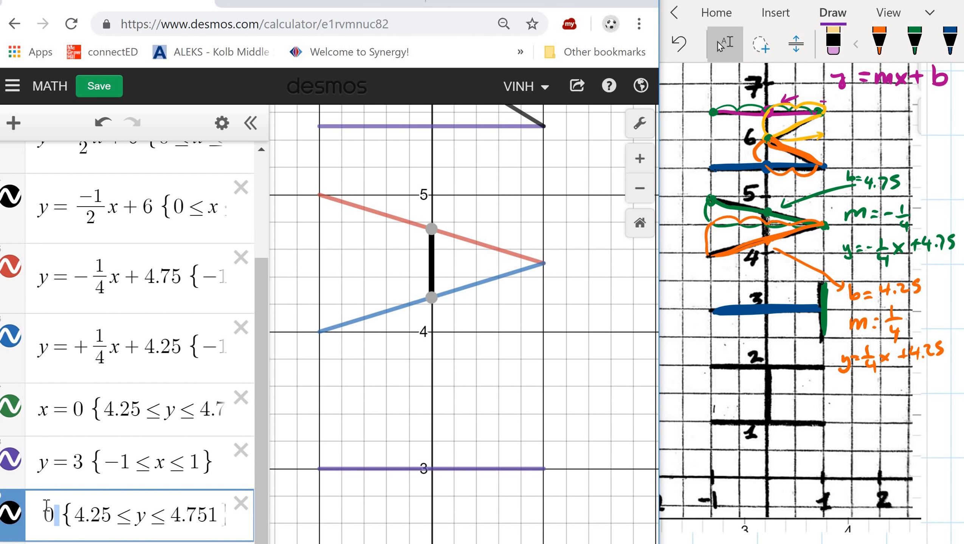
key(Home)
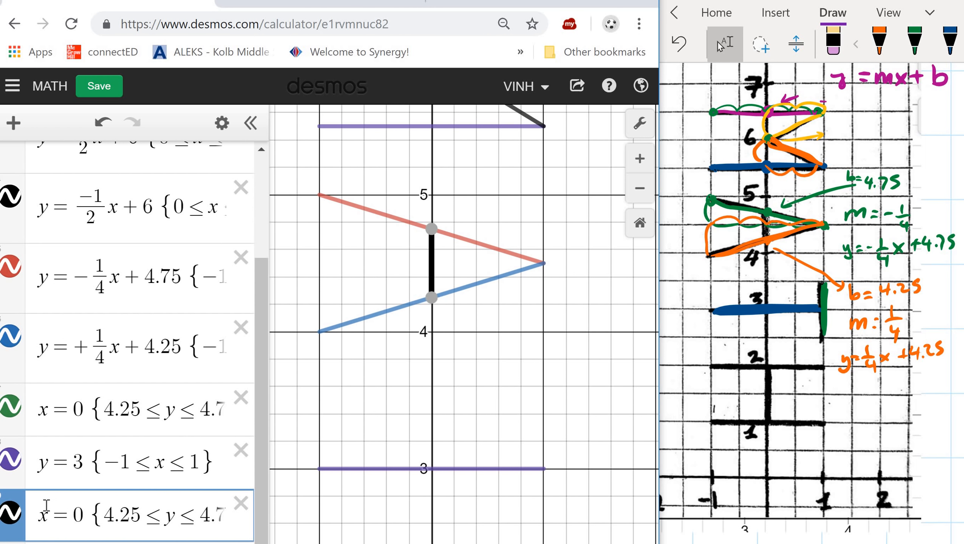
Retrace the sketch's short vertical segment down to 1 on the x-axis in green and change the duplicated x = 0 equation to x = 1.
drag(820, 288, 823, 336)
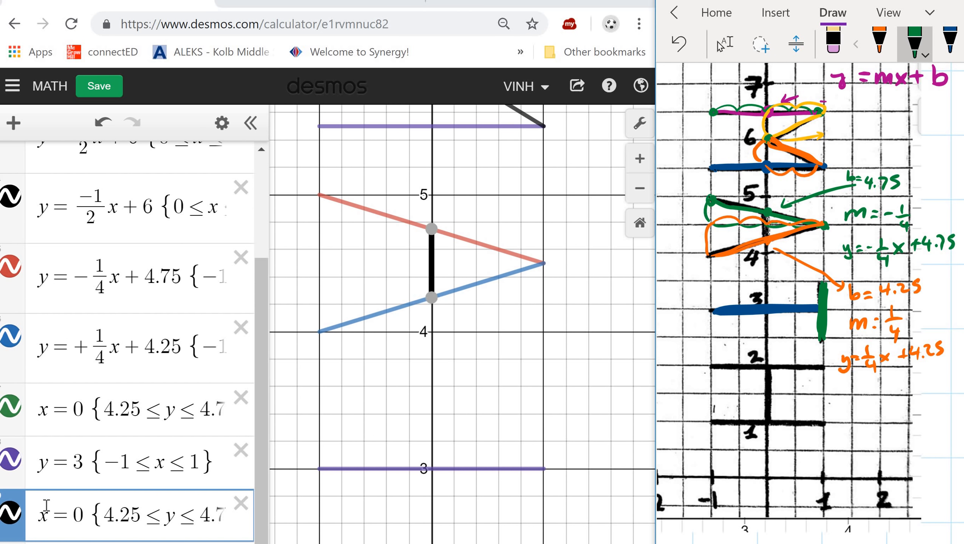
drag(828, 295, 828, 336)
click(85, 515)
key(BackSpace)
text(1)
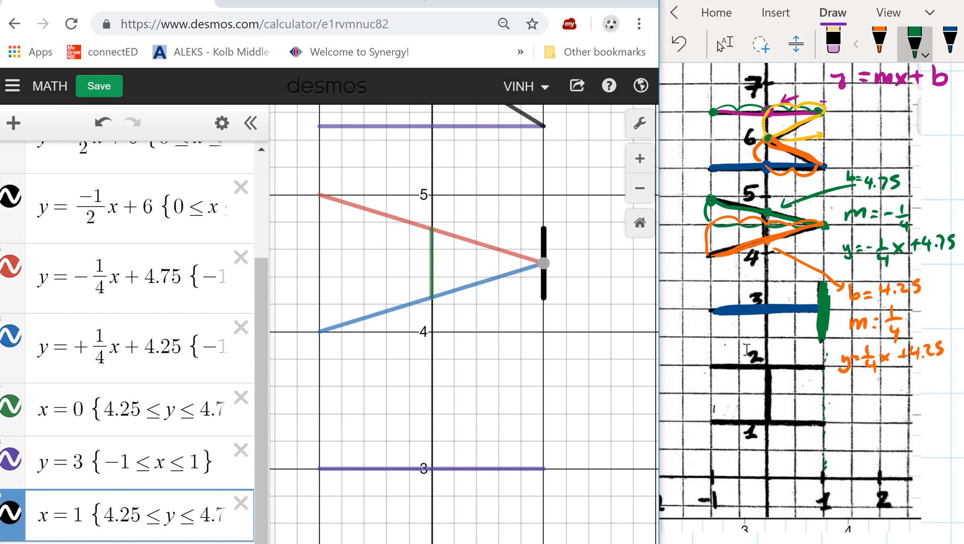
Draw green guide lines from both ends of the x = 1 segment to the y-axis and set its lower y limit to 2.5.
drag(767, 337, 819, 333)
drag(770, 280, 821, 282)
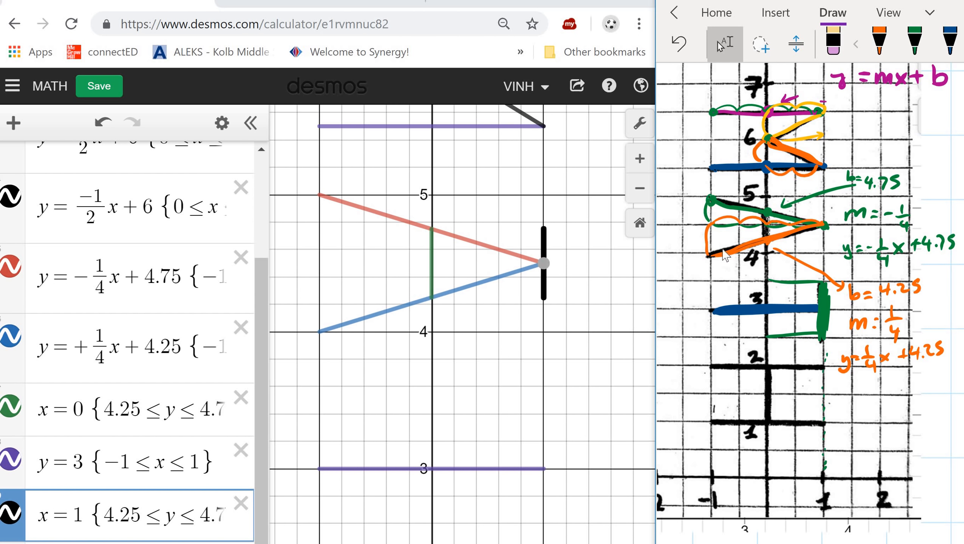
click(115, 518)
key(BackSpace)
key(Delete)
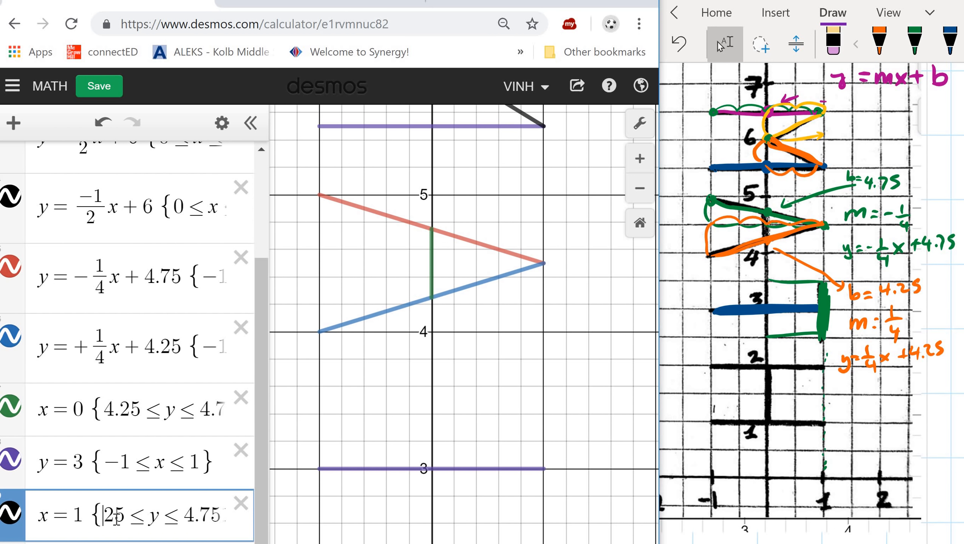
text(.)
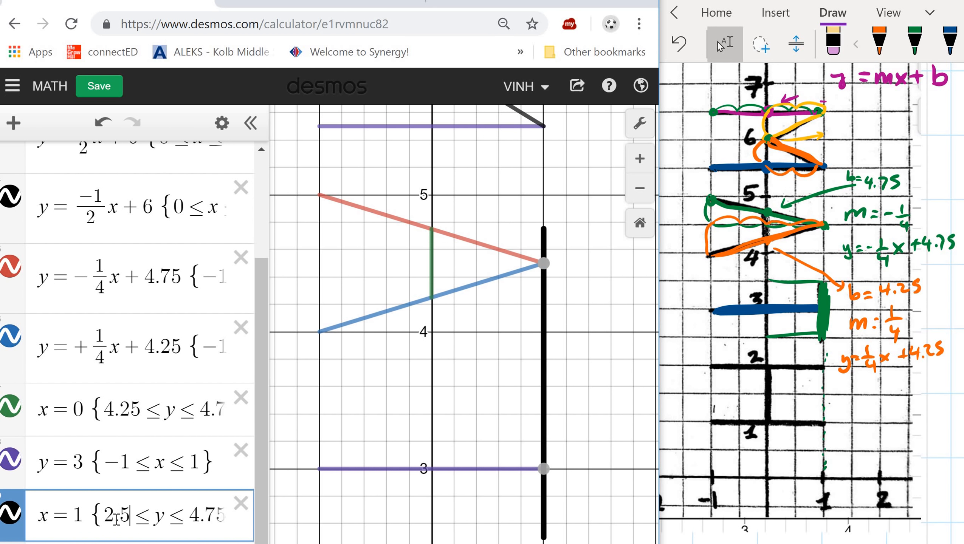
Set the upper y limit of the x = 1 equation to 3.51.
key(Right)
key(Right)
key(Right)
key(Right)
key(Right)
key(BackSpace)
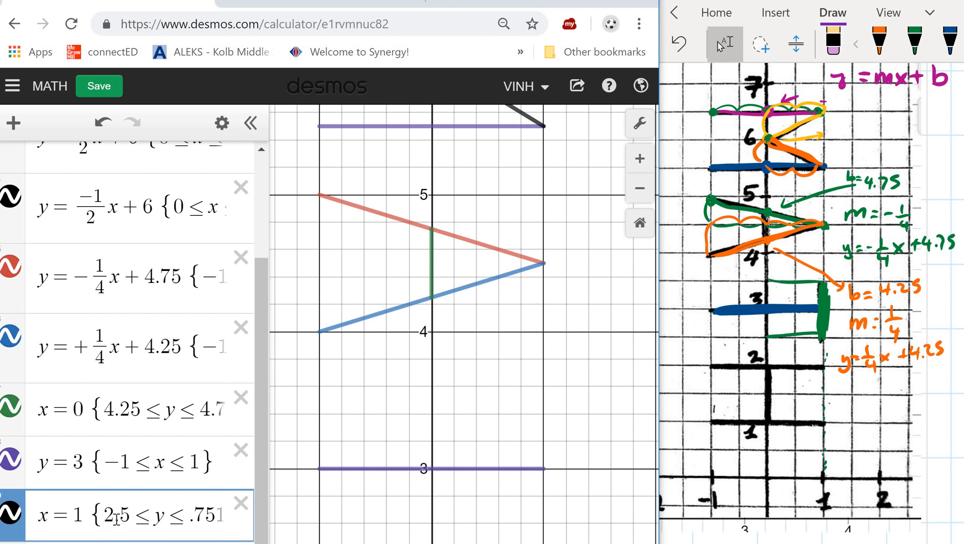
text(3)
key(BackSpace)
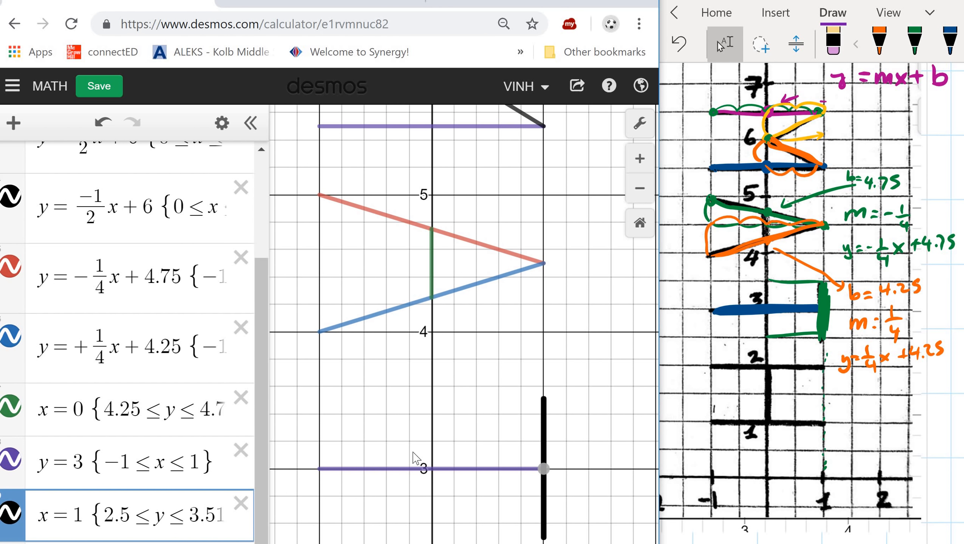
click(601, 358)
scroll(605, 365, down, 4)
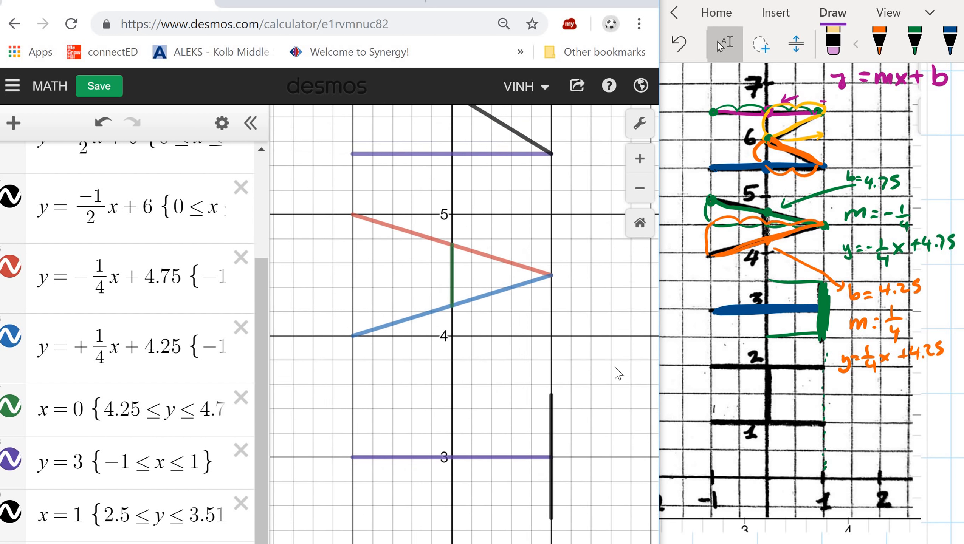
scroll(616, 366, down, 2)
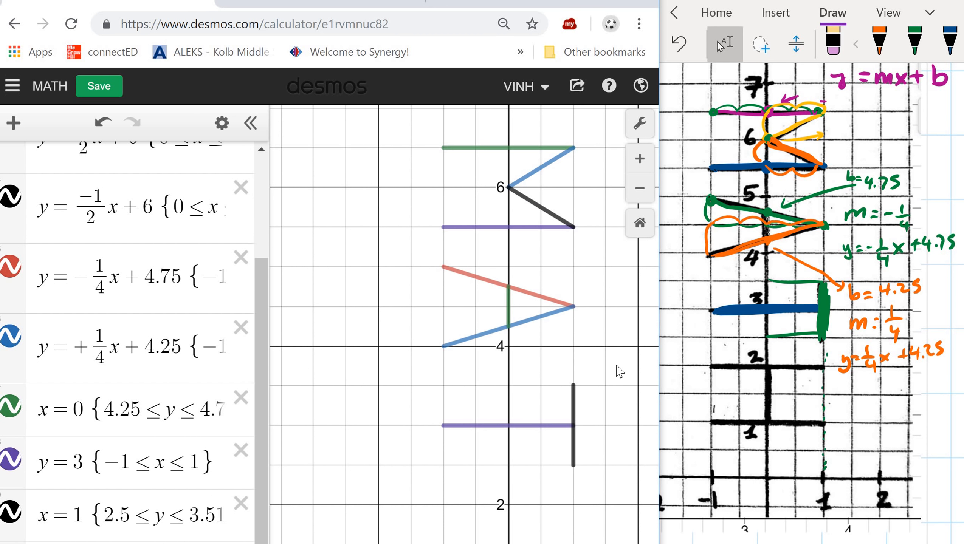
drag(622, 399, 589, 326)
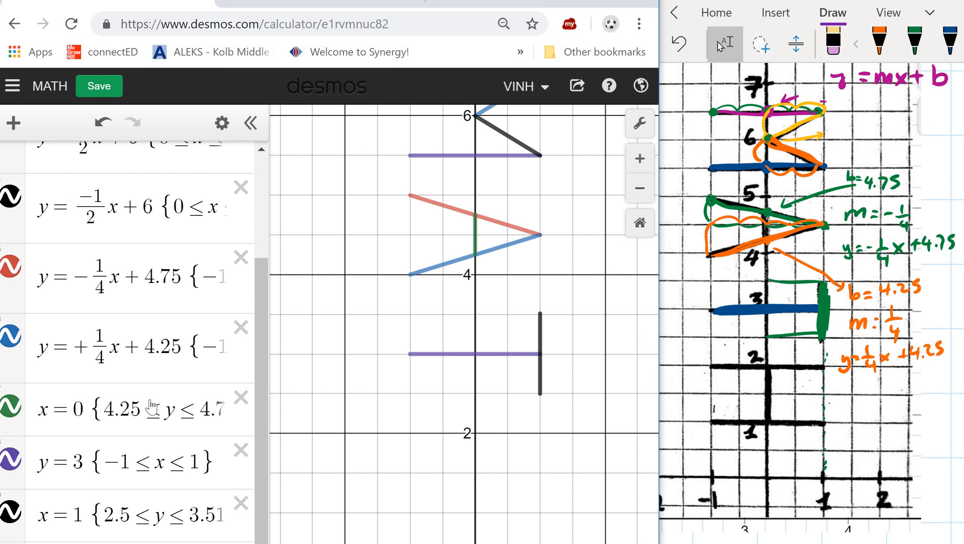
Duplicate the y = 3 equation with its restriction −1 ≤ x ≤ 1 into the empty row below x = 1, adding spare rows beneath.
drag(40, 463, 256, 462)
key(ctrl+c)
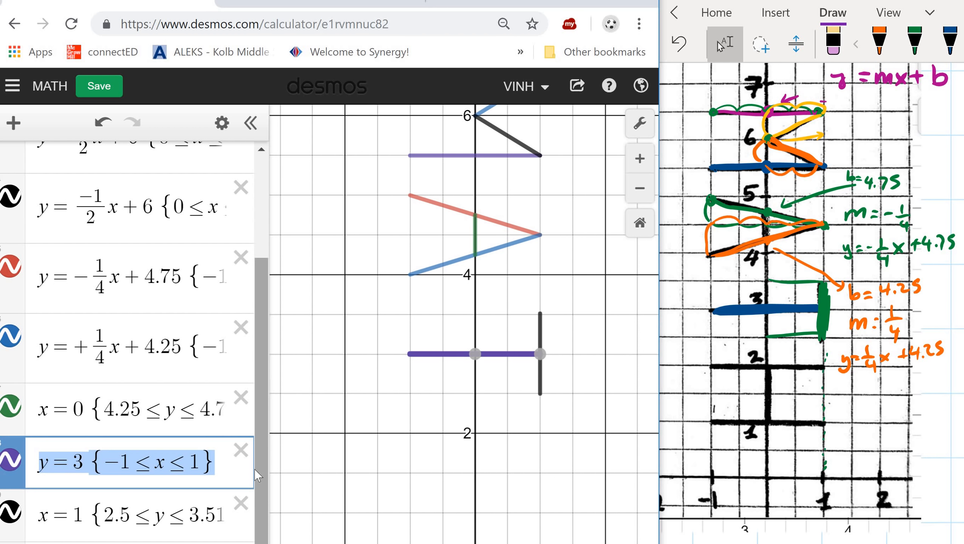
scroll(136, 445, down, 1)
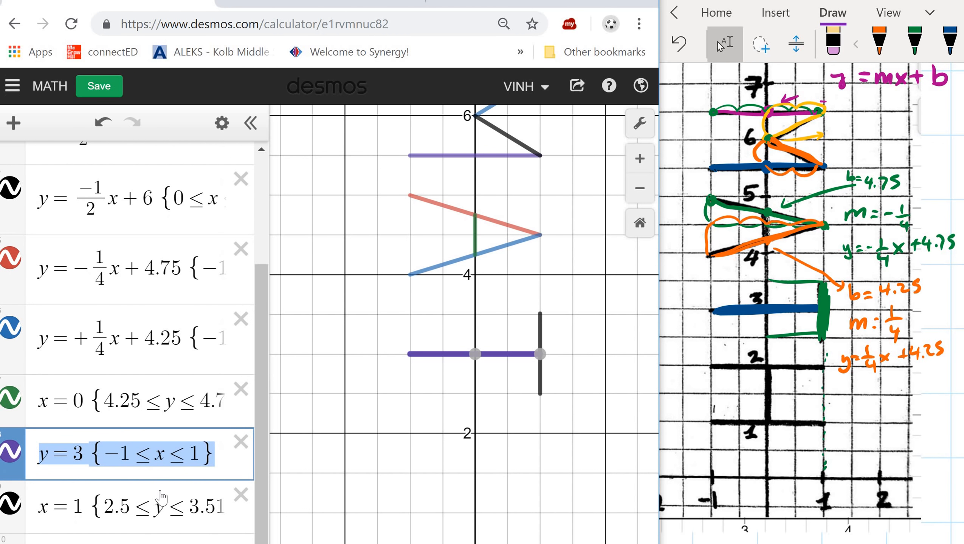
click(224, 538)
key(Return)
key(Return)
key(Return)
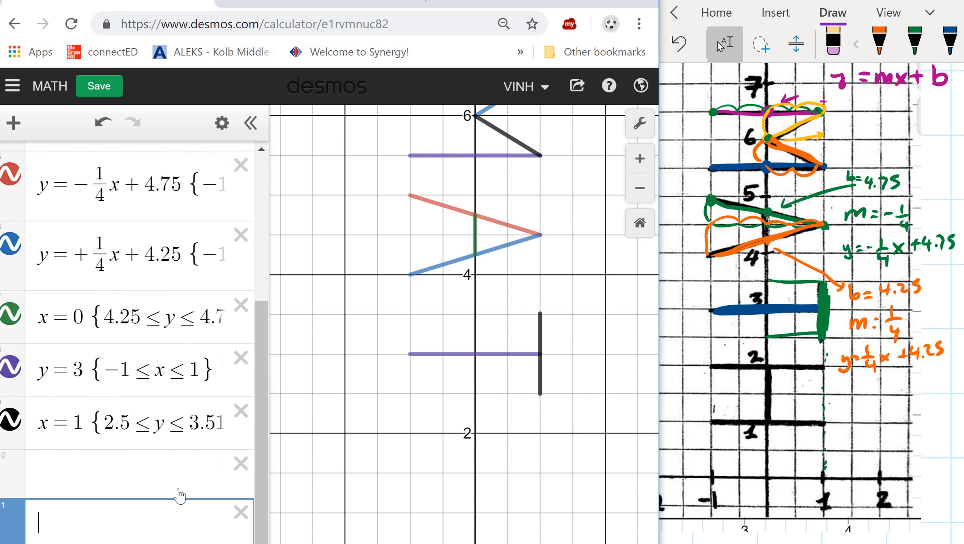
click(70, 386)
text(y=3{-1≤x≤1})
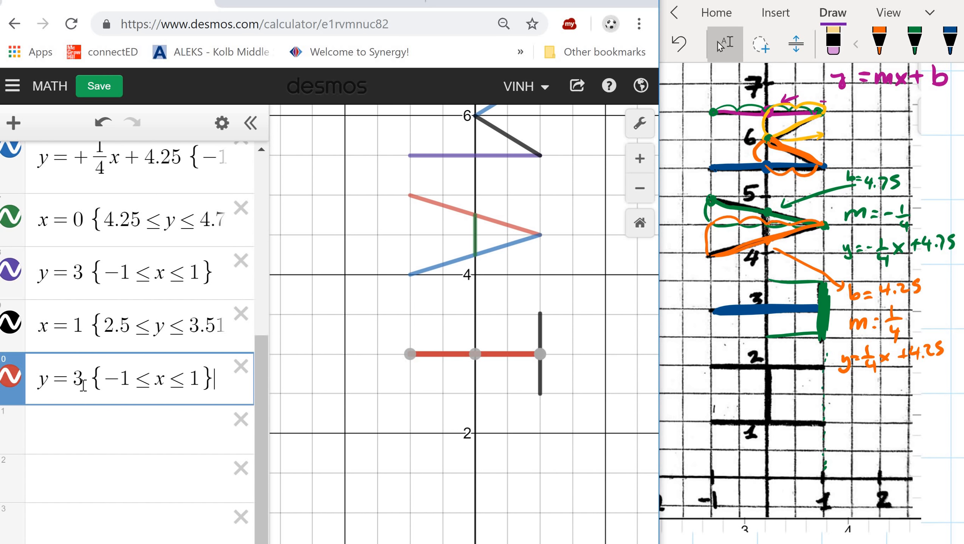
Trace the sketch's horizontal segment at height 2 in orange and change the duplicated equation to y = 2.
click(879, 42)
drag(716, 367, 824, 367)
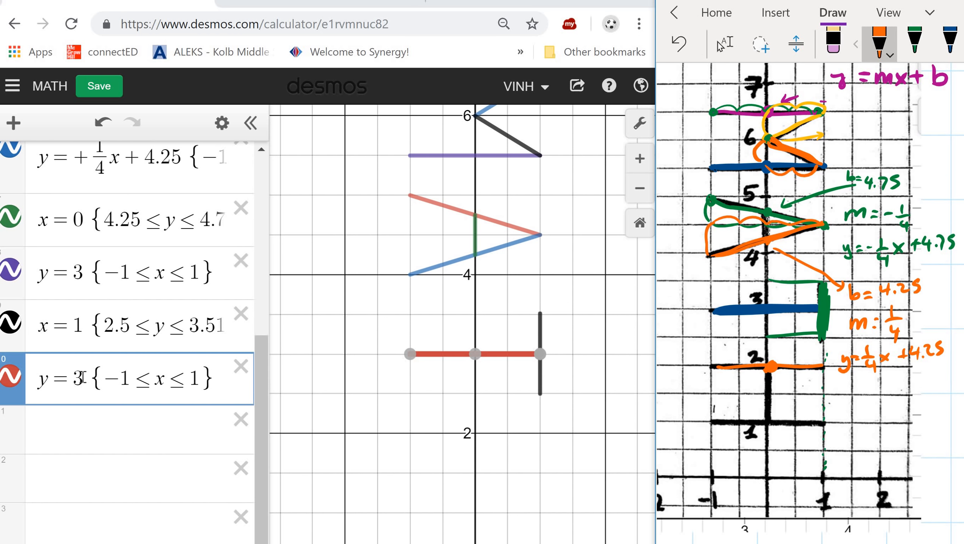
click(82, 377)
key(BackSpace)
text(2)
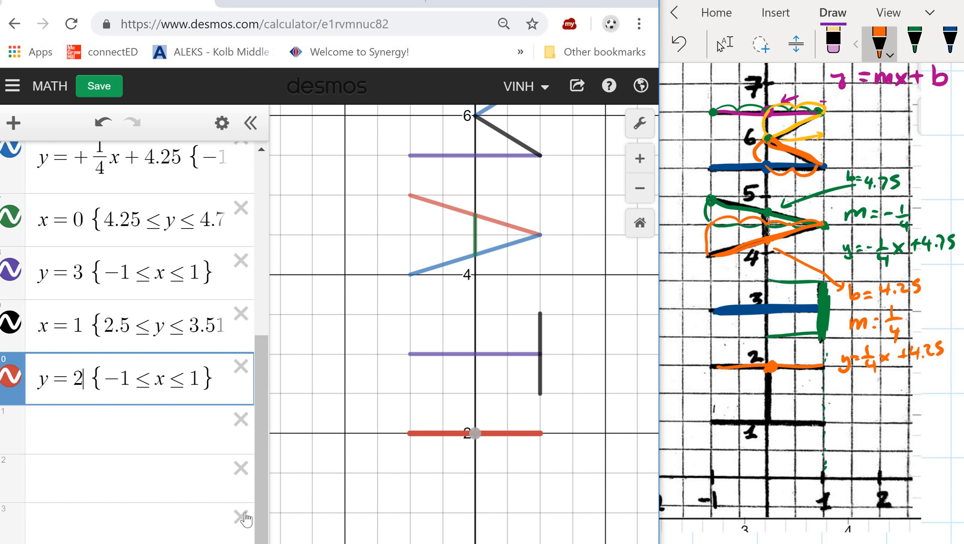
Add another copy of the y = 3 equation below y = 2, trace the sketch's lowest horizontal segment in orange, and change the copy to y = 1.
click(161, 433)
key(ctrl+v)
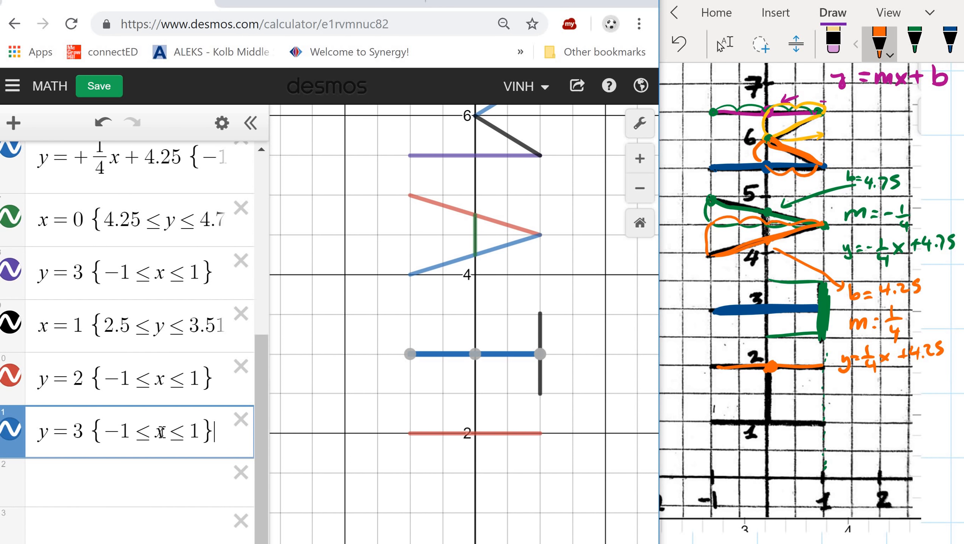
drag(714, 422, 824, 423)
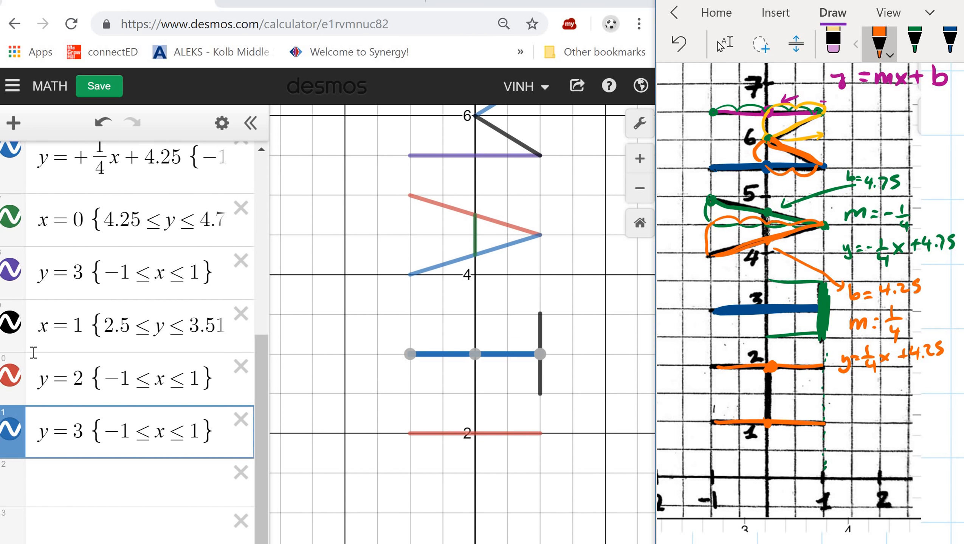
click(74, 424)
key(Delete)
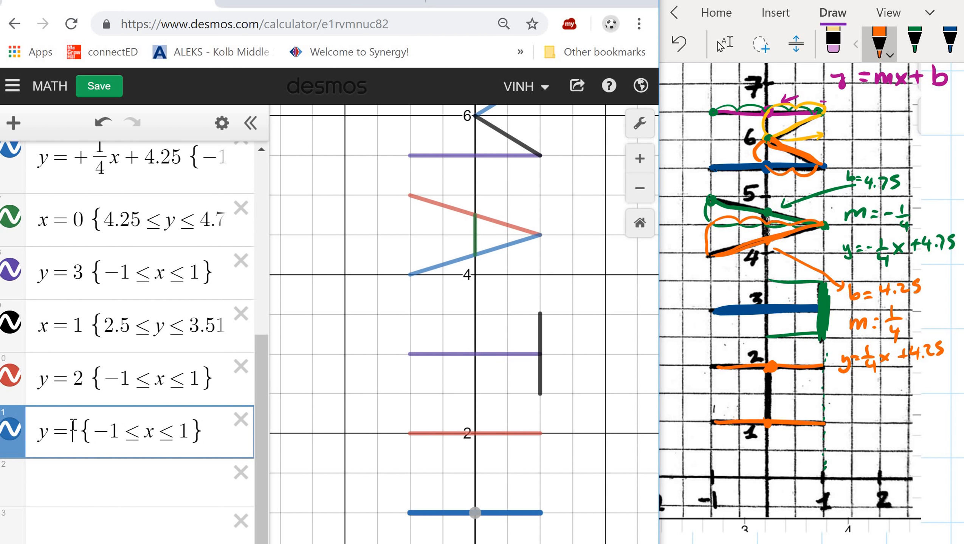
text(1)
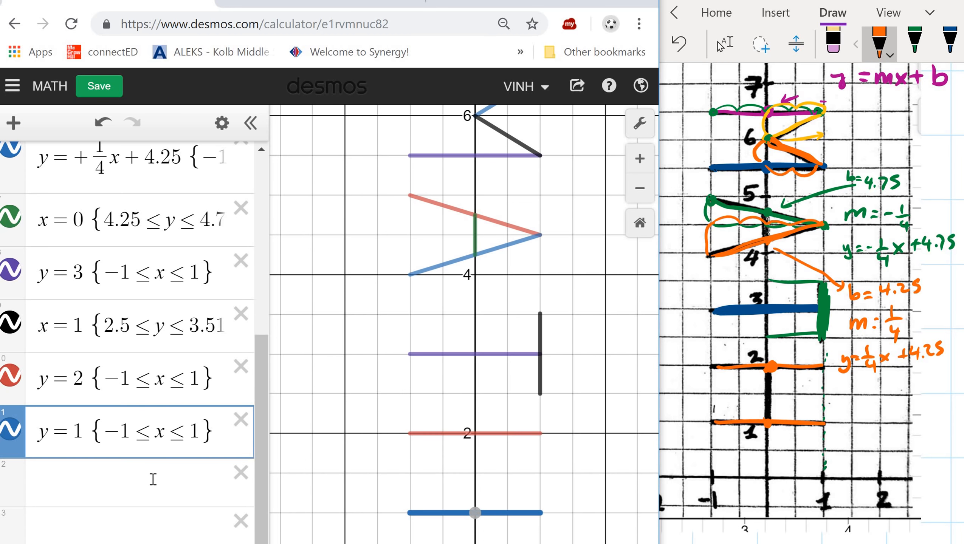
Trace the sketch's lowest vertical segment in green and duplicate the x = 0 equation with its y restriction into the empty row below y = 1.
click(144, 492)
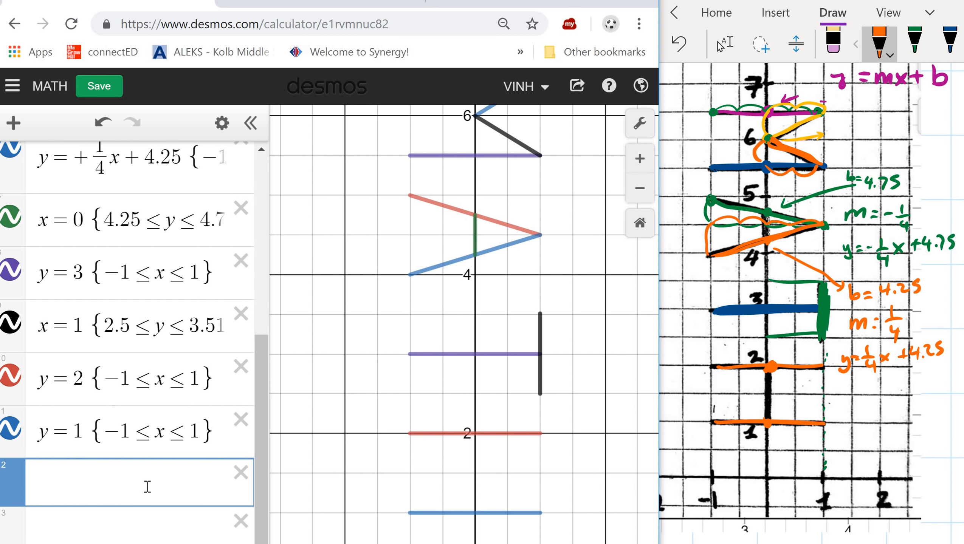
click(914, 42)
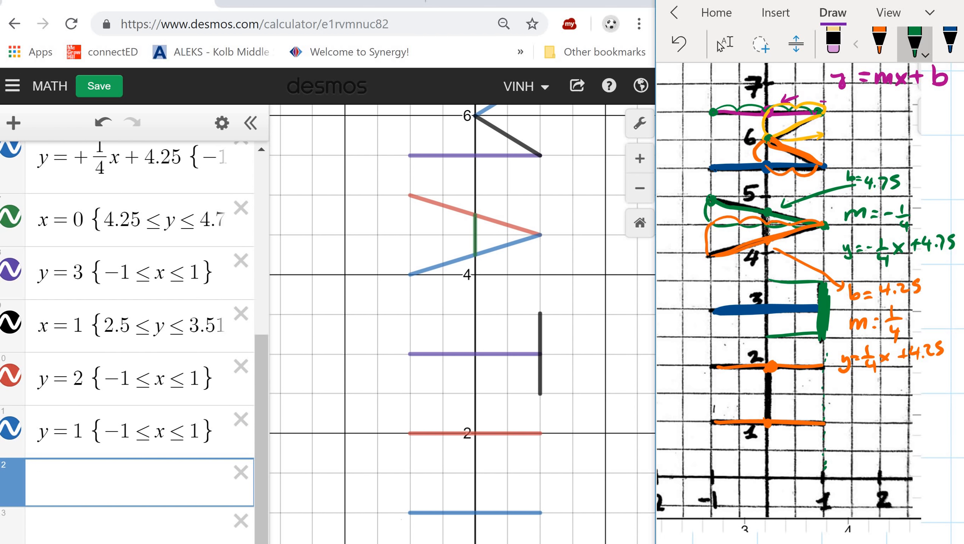
mouse_move(768, 377)
mouse_down()
mouse_move(769, 417)
mouse_move(772, 377)
mouse_up()
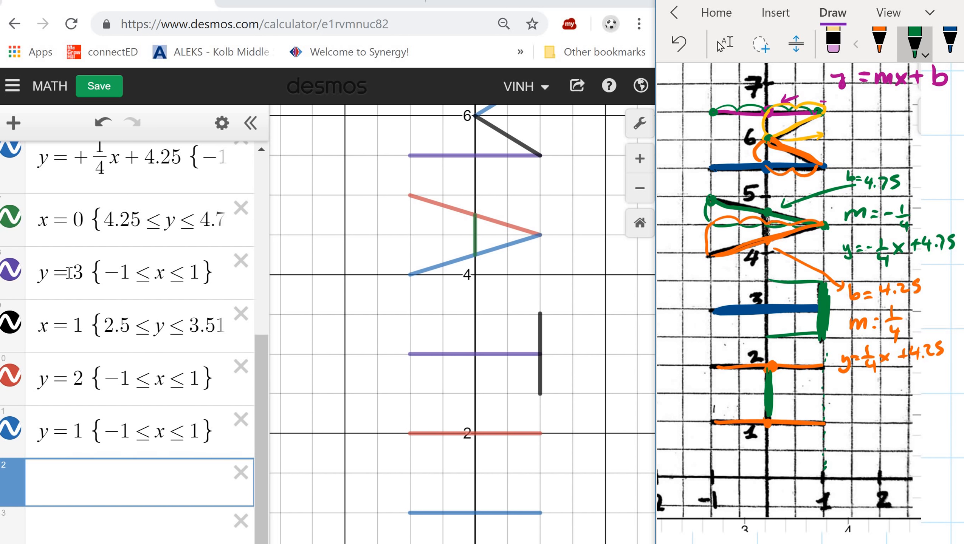
click(113, 220)
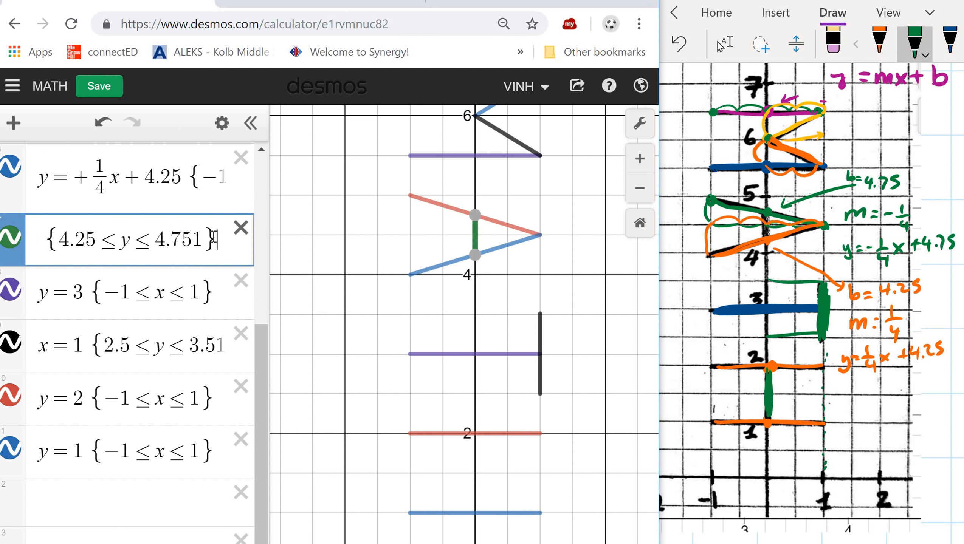
drag(205, 237, 4, 234)
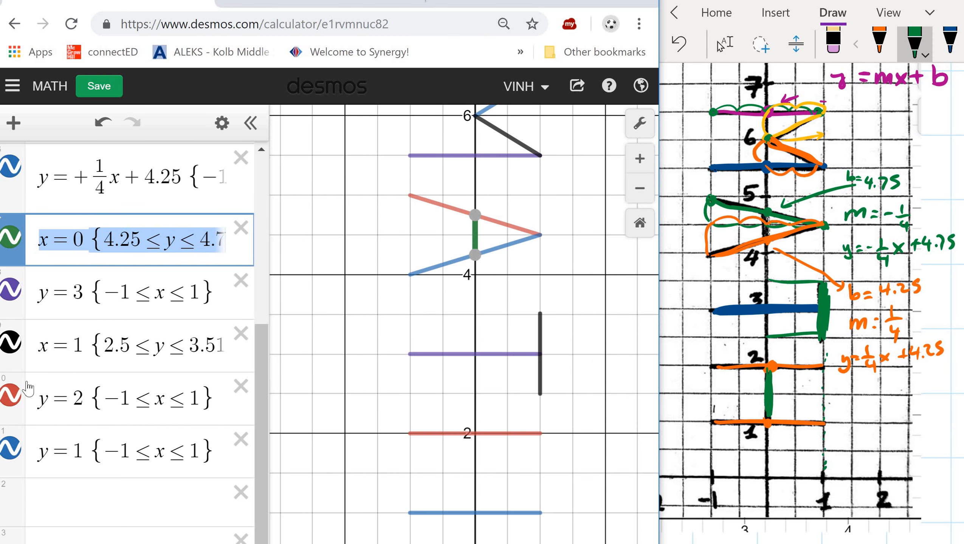
click(82, 502)
text(x=0{4.25≤y≤4.751})
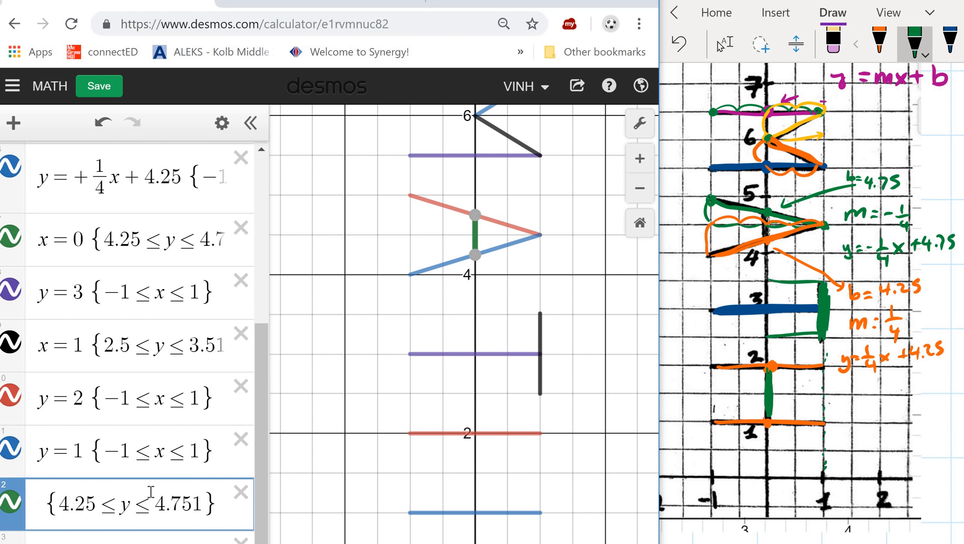
Change the restriction of the duplicated x = 0 equation to 1 ≤ y ≤ 2.
scroll(114, 490, down, 1)
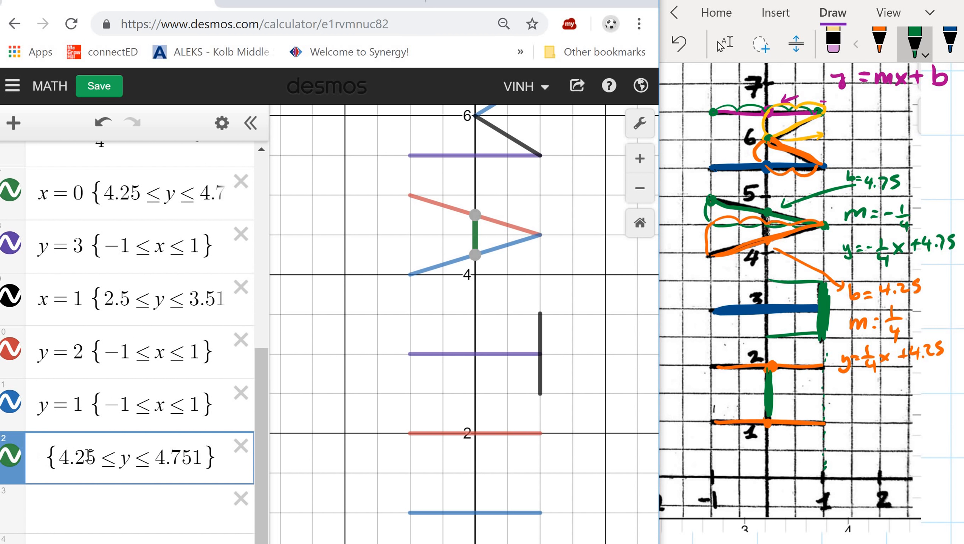
key(BackSpace)
key(BackSpace)
key(Delete)
key(Delete)
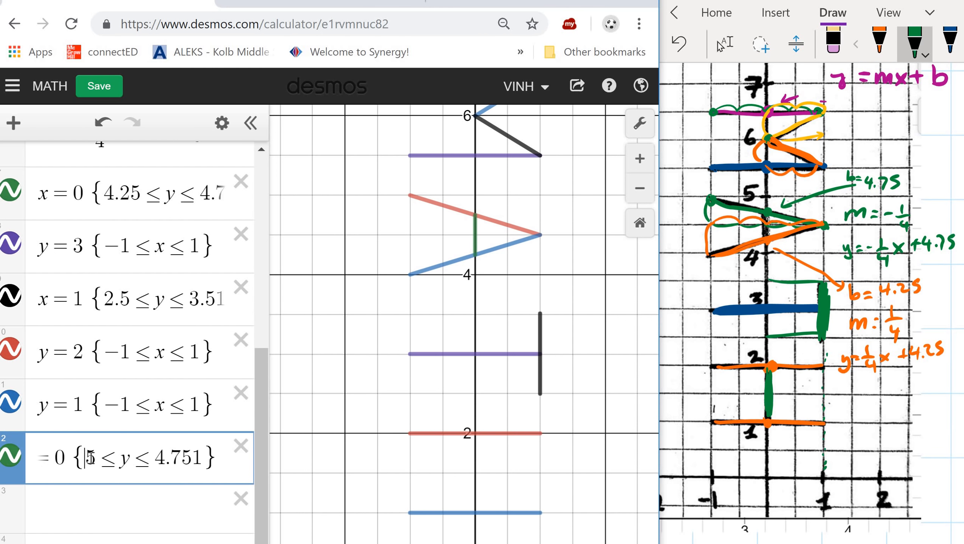
text(1)
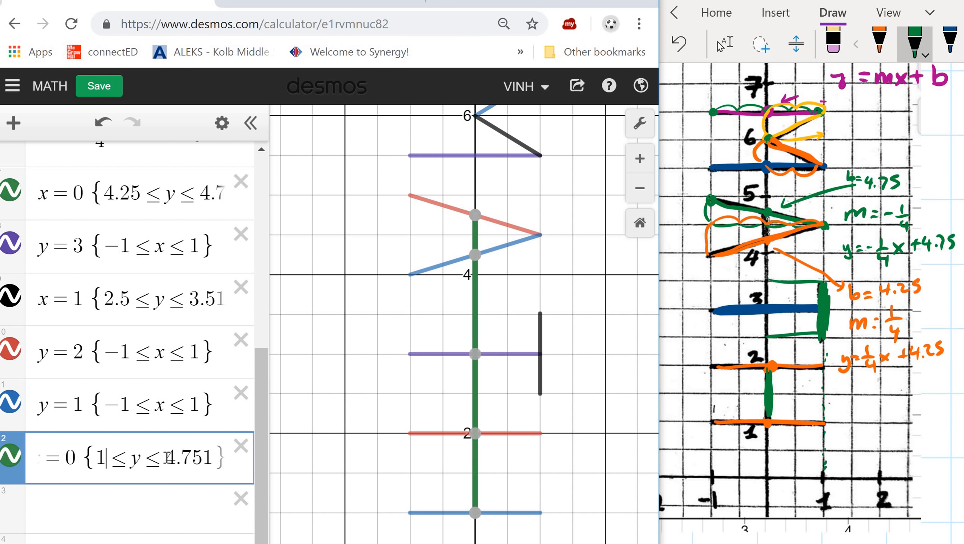
drag(212, 457, 165, 458)
text(2)
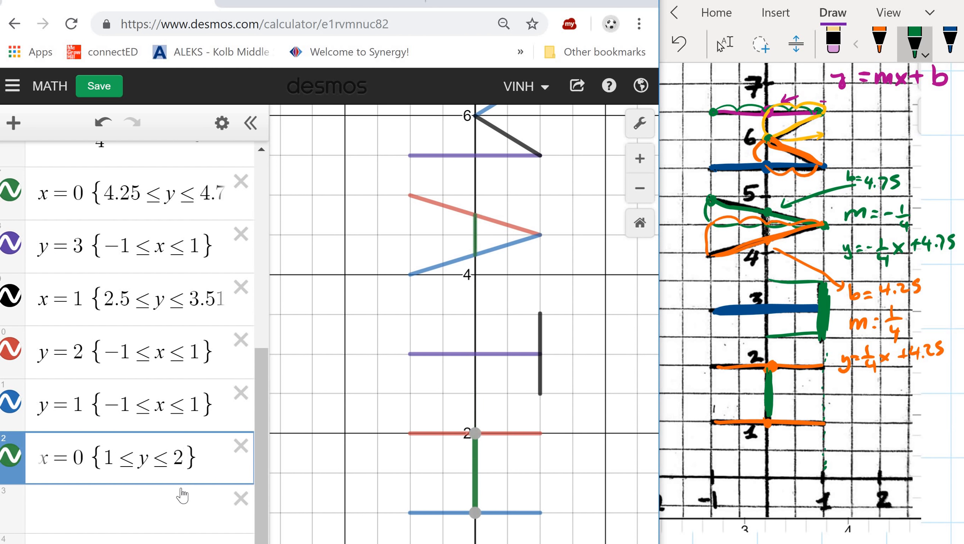
click(182, 495)
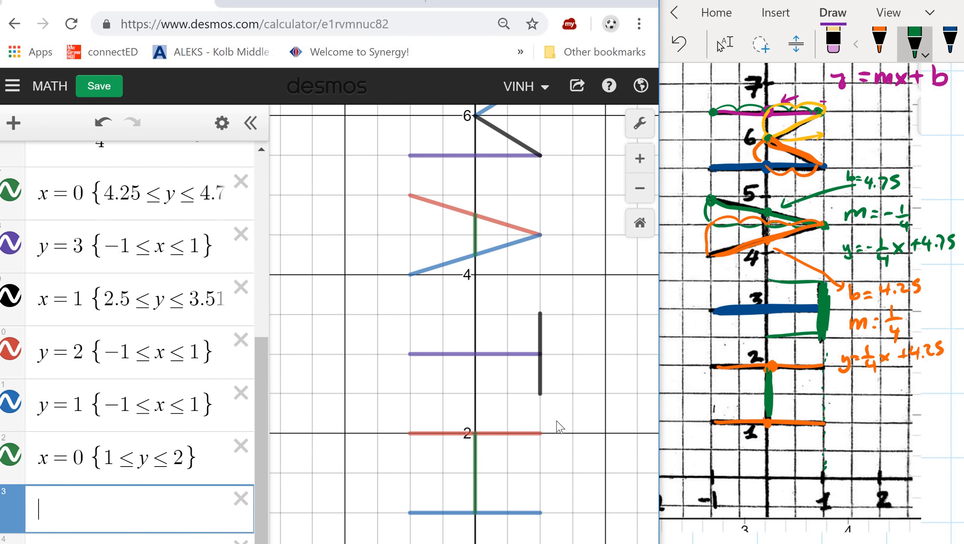
Save the completed letter graph with all of its restricted equations.
scroll(552, 411, down, 1)
scroll(550, 395, down, 3)
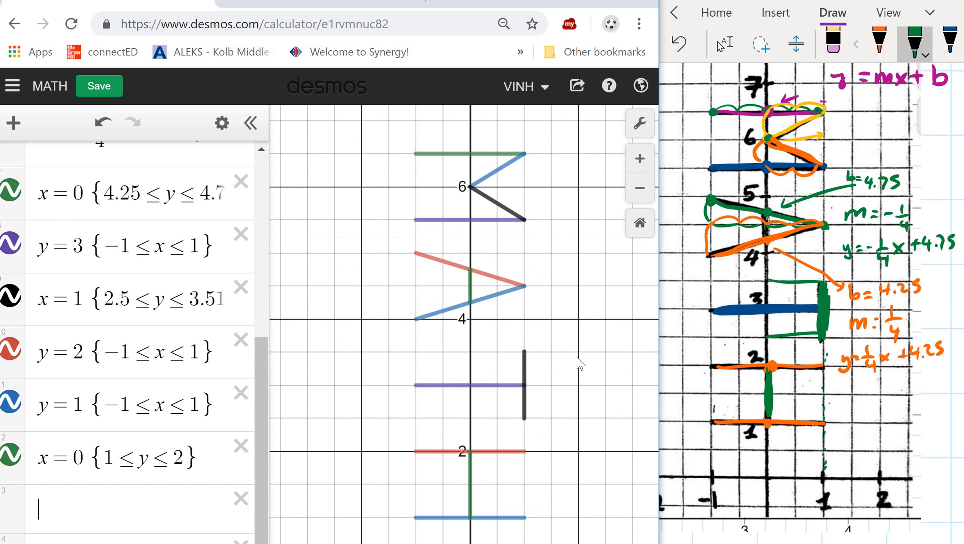
mouse_move(570, 368)
mouse_down()
mouse_move(581, 350)
mouse_move(571, 366)
mouse_up()
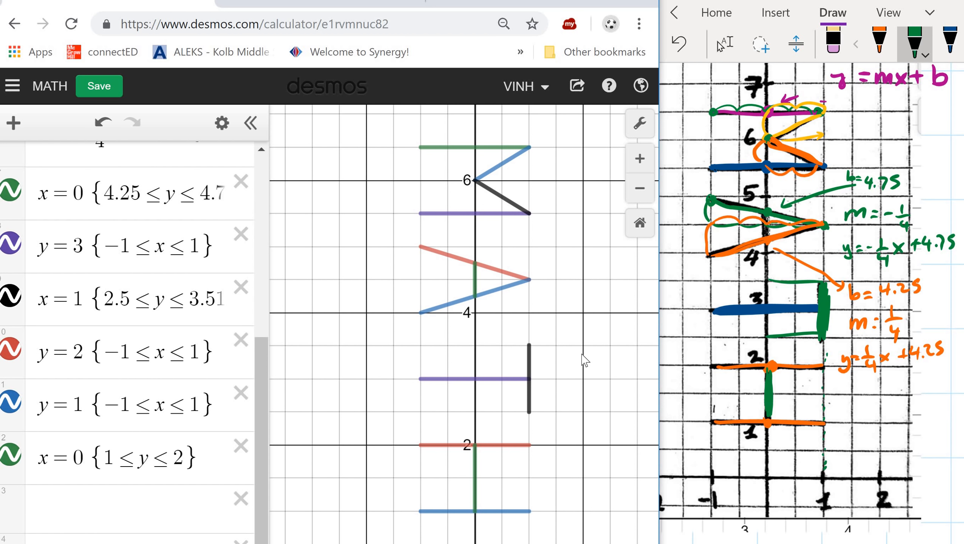
drag(581, 357, 582, 355)
scroll(216, 427, up, 3)
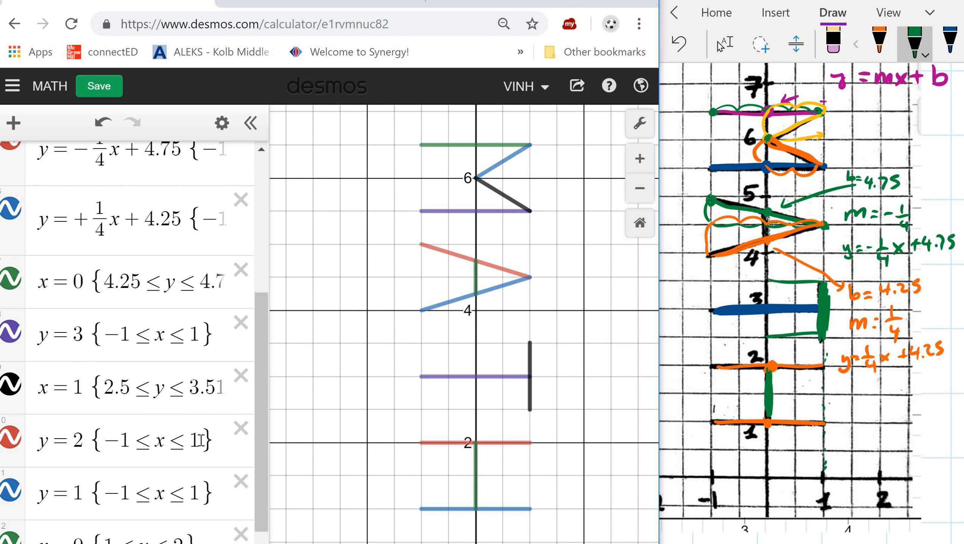
scroll(201, 441, up, 5)
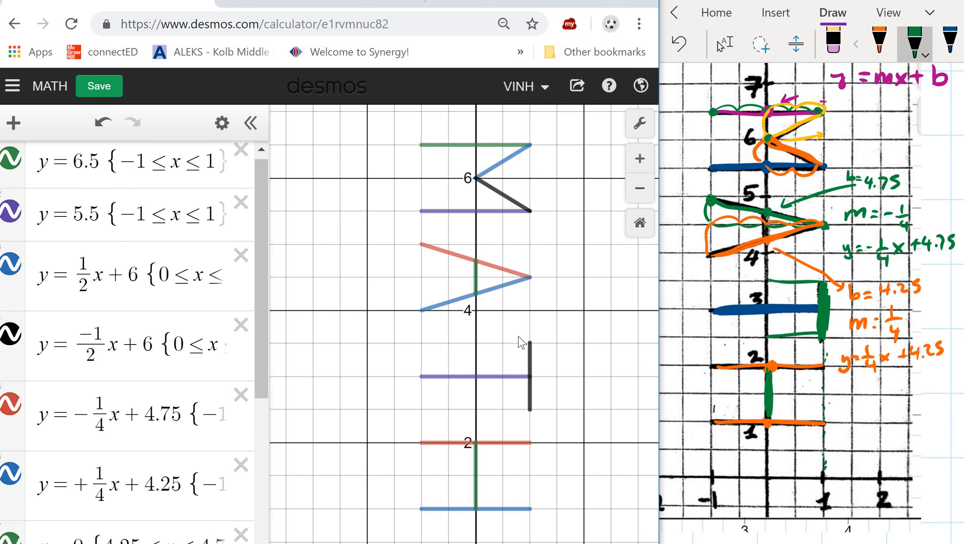
scroll(529, 278, down, 1)
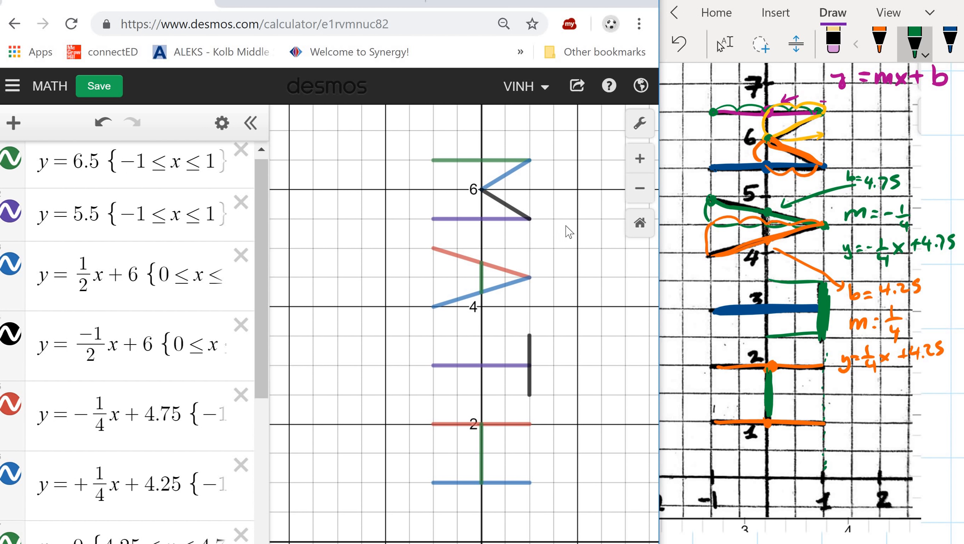
click(99, 86)
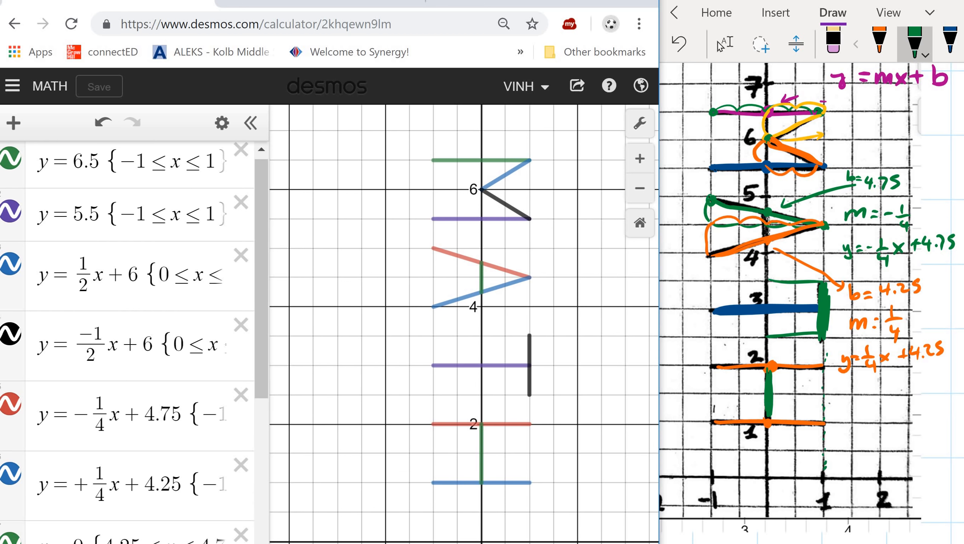
scroll(238, 210, up, 1)
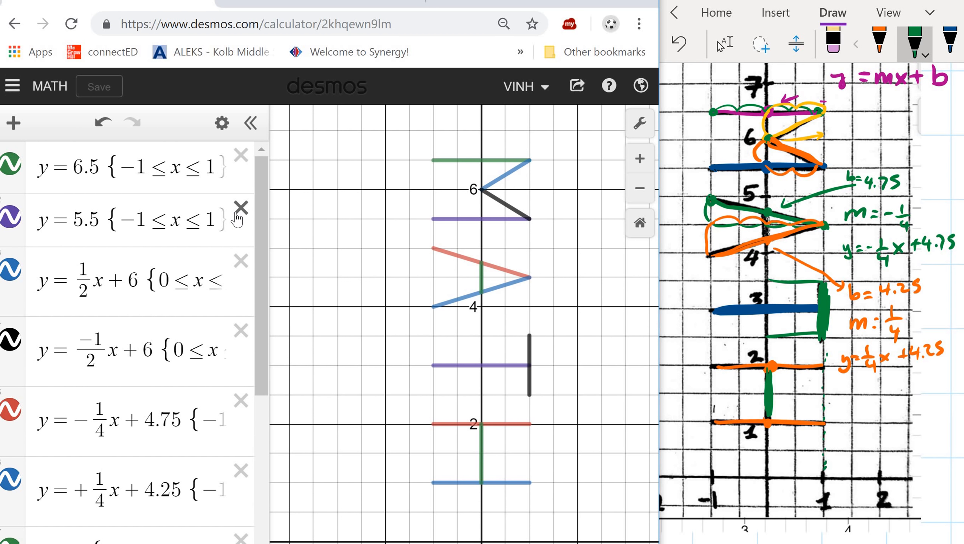